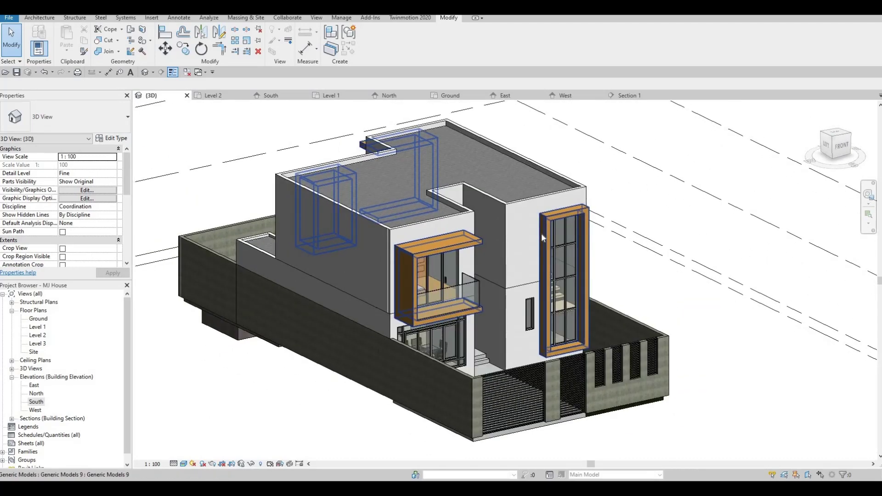
middle_click_drag(484, 282, 438, 275, "shift")
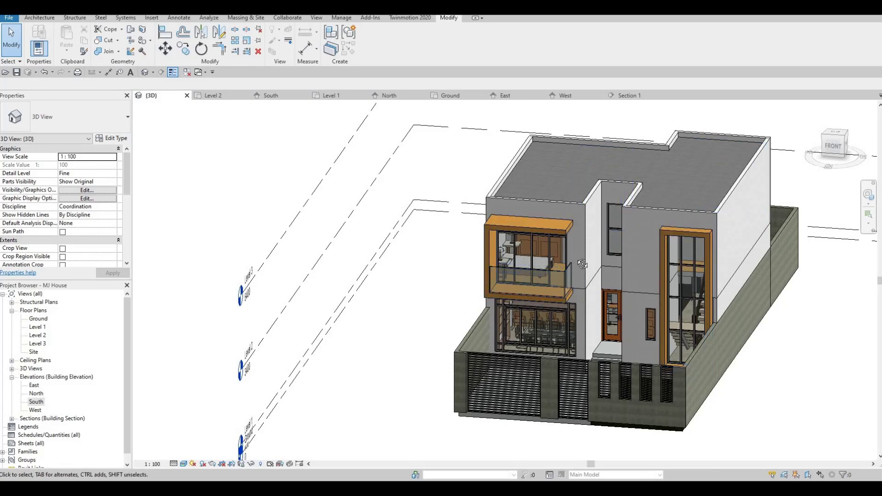
middle_click_drag(508, 291, 494, 286, "shift")
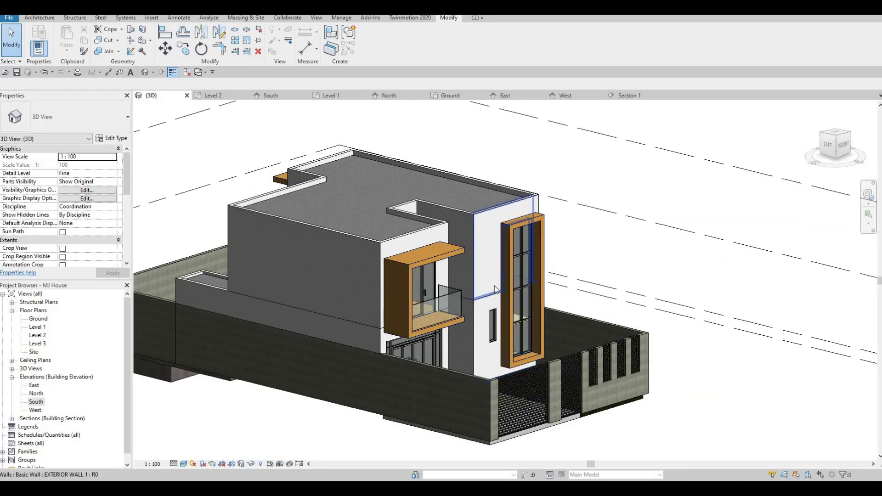
key("F1")
middle_click_drag(456, 258, 441, 253, "shift")
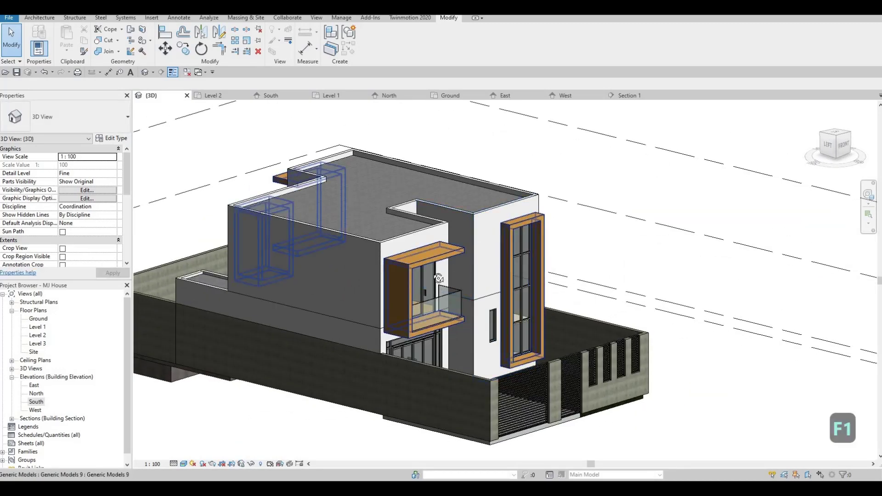
middle_click_drag(441, 220, 428, 184, "shift")
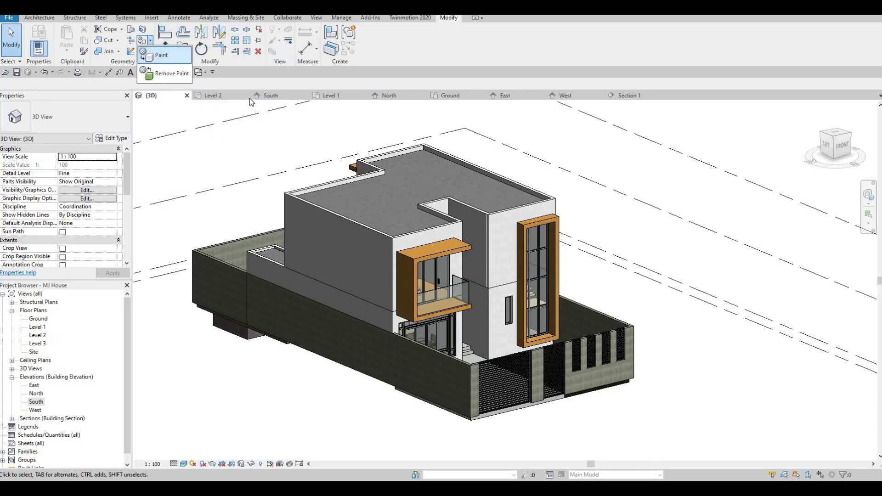
Start the Paint tool and search the project materials for "metal".
key("Return")
scroll(88, 138, "down", 4)
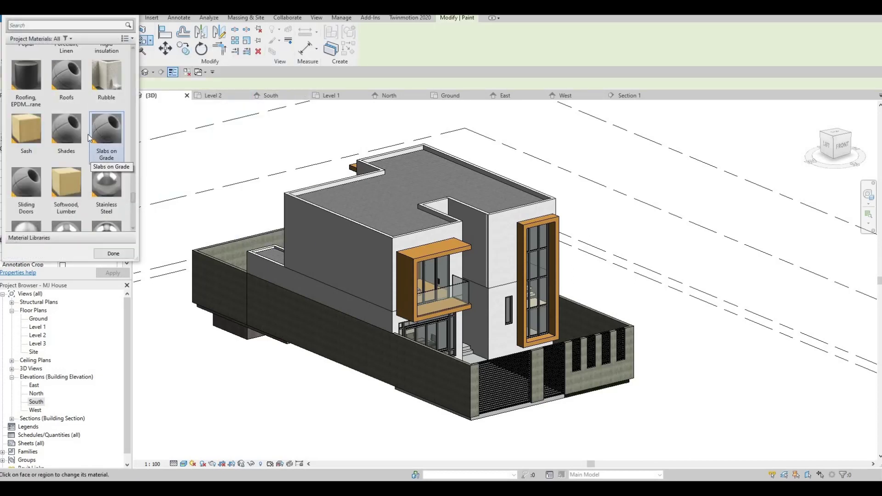
scroll(90, 107, "down", 3)
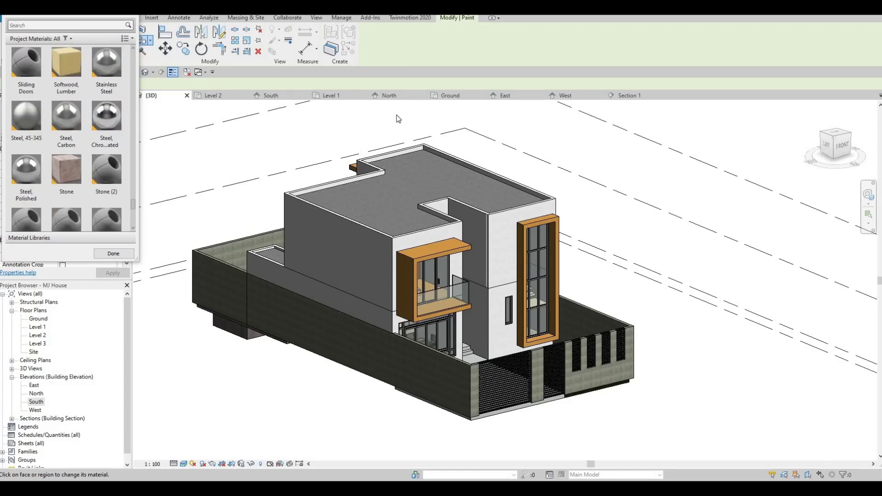
left_click_drag(395, 115, 478, 121)
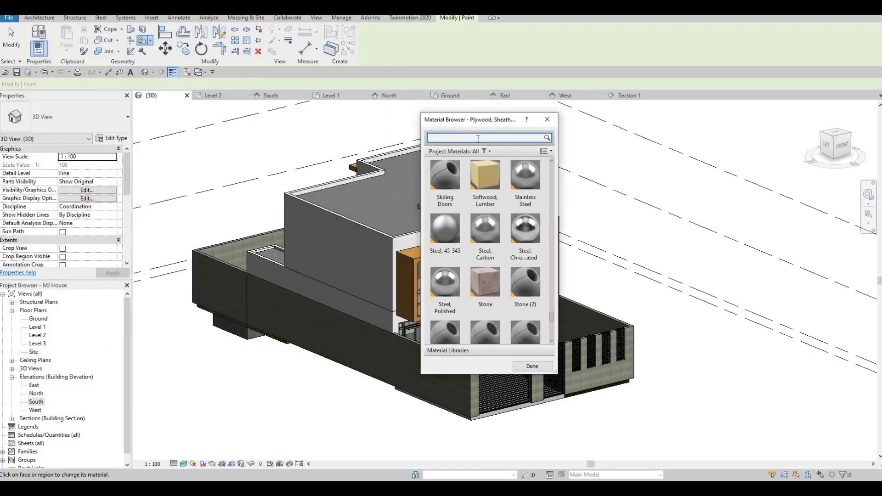
type("me")
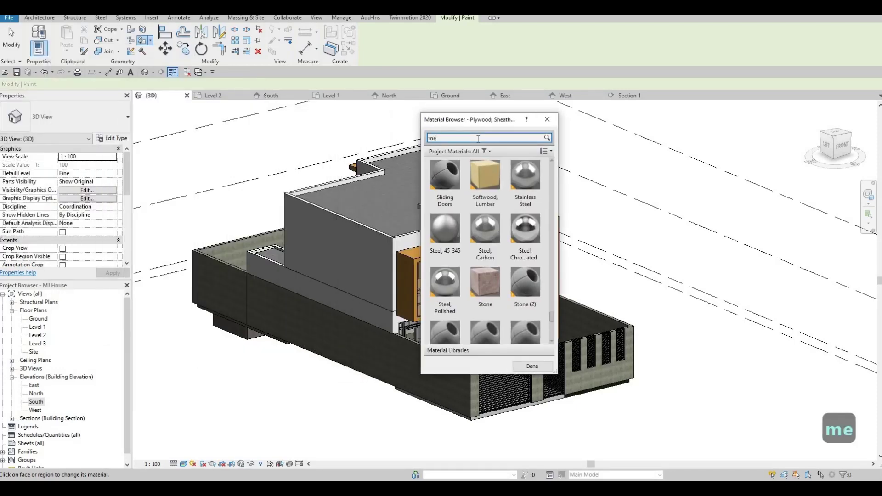
type("tal pan")
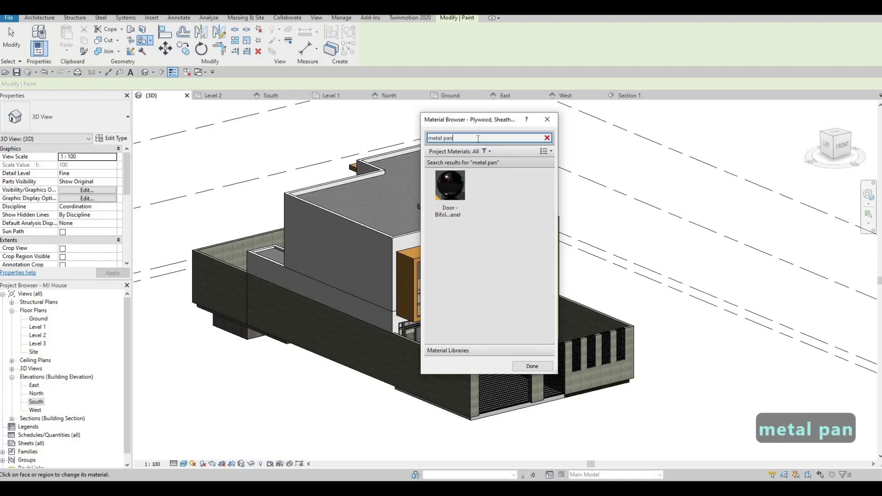
key("BackSpace")
key("BackSpace")
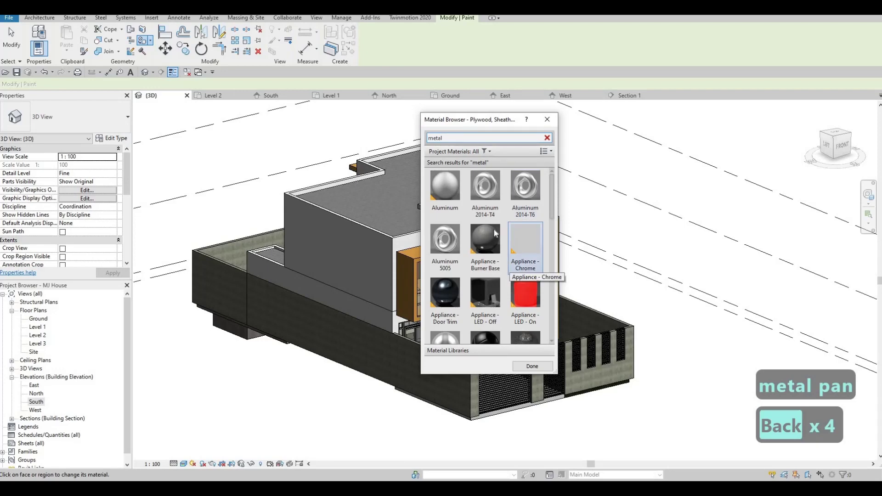
Choose the Metal material for painting and move the material browser clear of the house model.
scroll(534, 265, "down", 5)
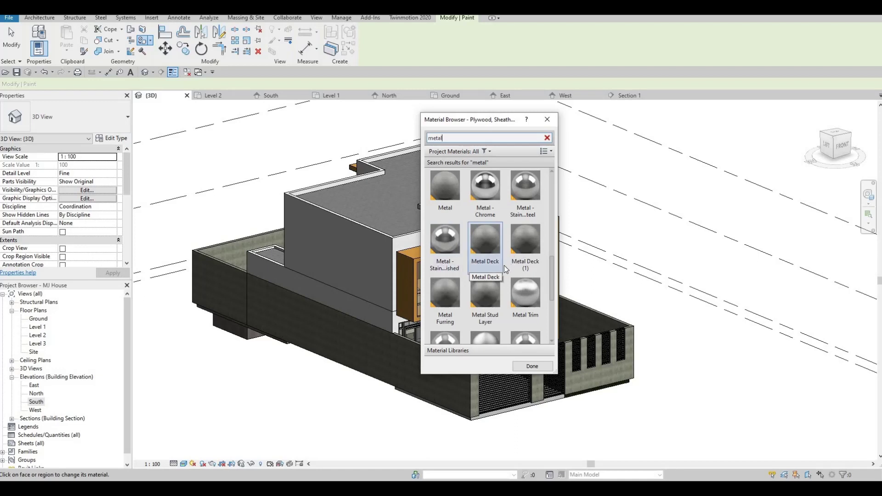
scroll(511, 298, "down", 3)
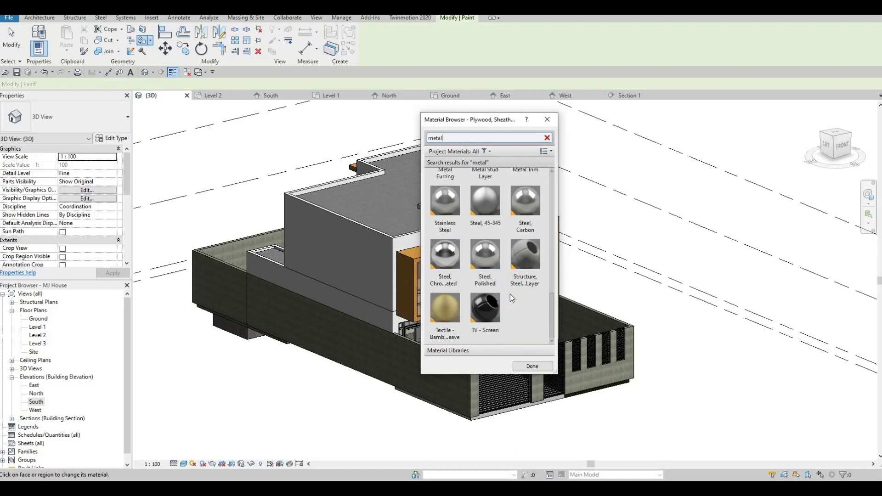
scroll(509, 296, "up", 3)
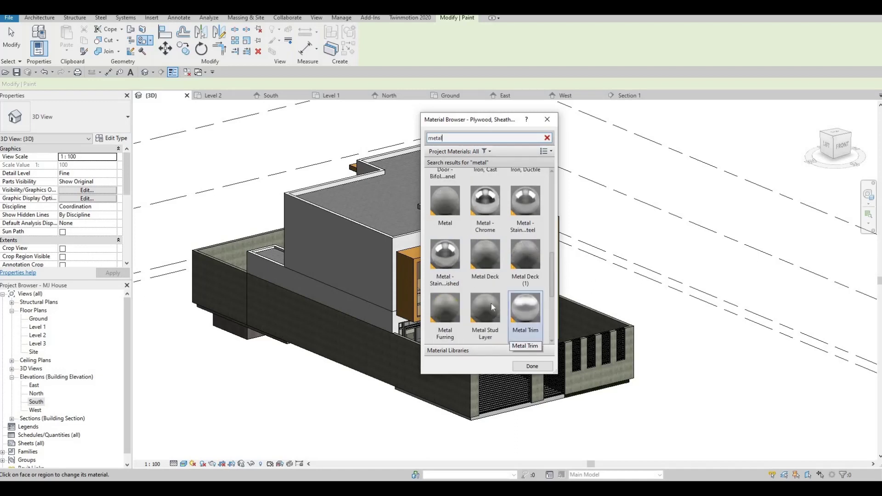
left_click(480, 274)
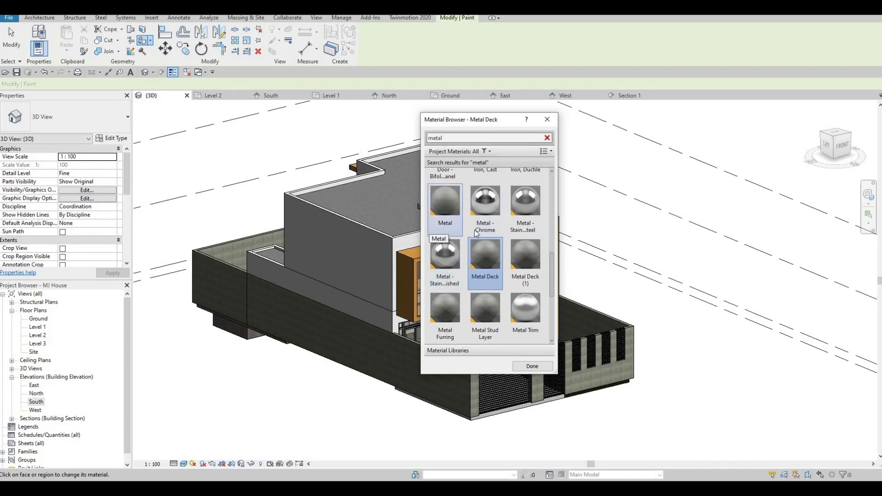
left_click(445, 202)
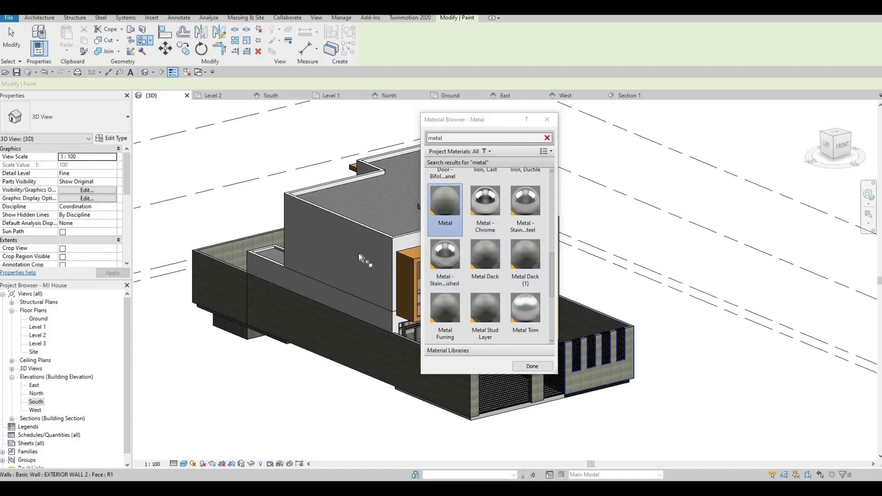
scroll(487, 207, "up", 1)
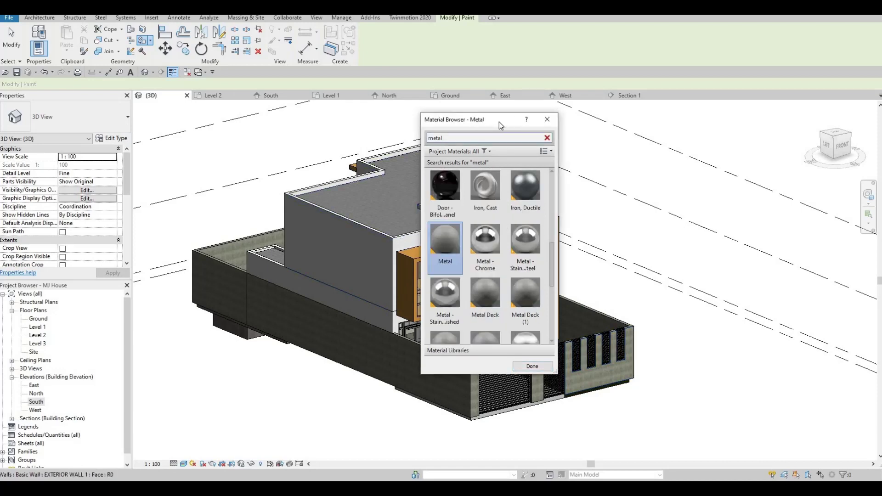
left_click_drag(498, 124, 735, 149)
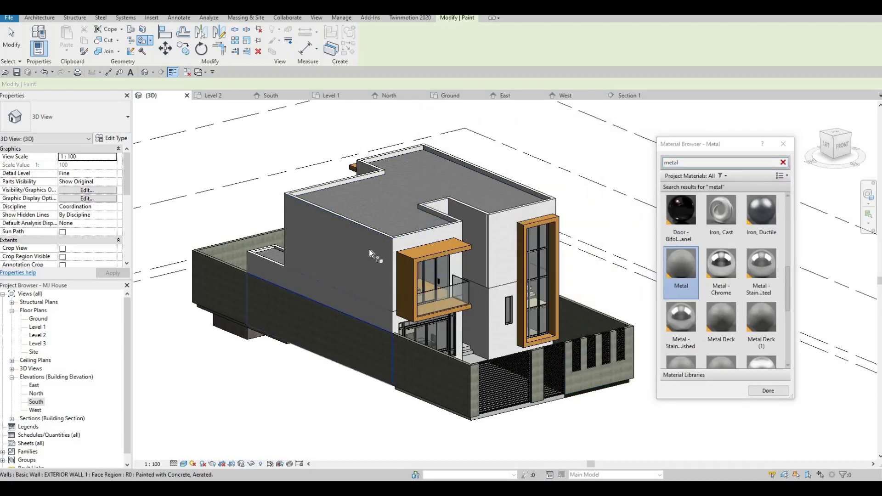
Paint the upper and lower exterior wall faces on the house's left side with Metal.
scroll(368, 246, "up", 2)
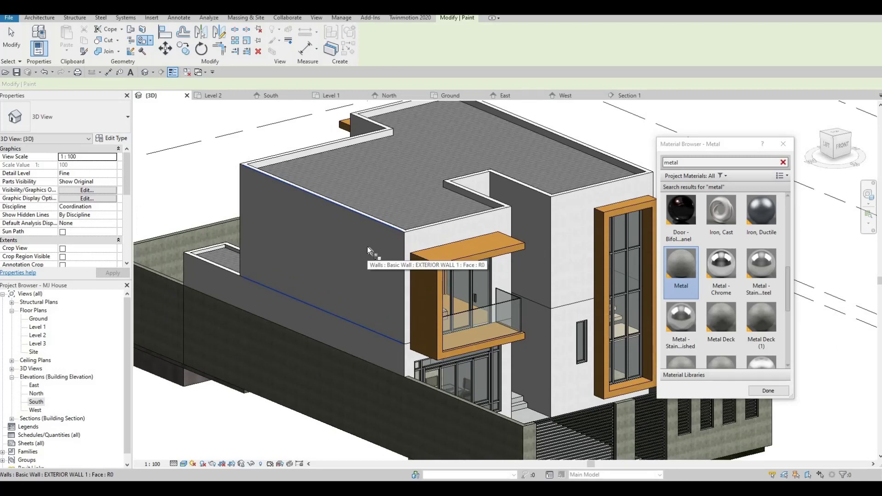
left_click(367, 246)
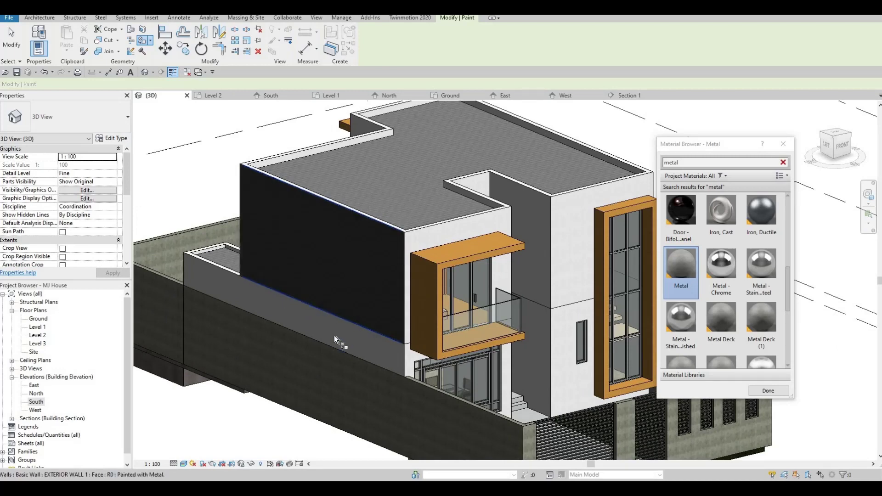
left_click(321, 333)
Paint the upper rear wall face around the wide balcony with Metal.
middle_click_drag(320, 333, 519, 170, "shift")
middle_click_drag(492, 223, 689, 271, "shift")
middle_click_drag(304, 269, 483, 170, "shift")
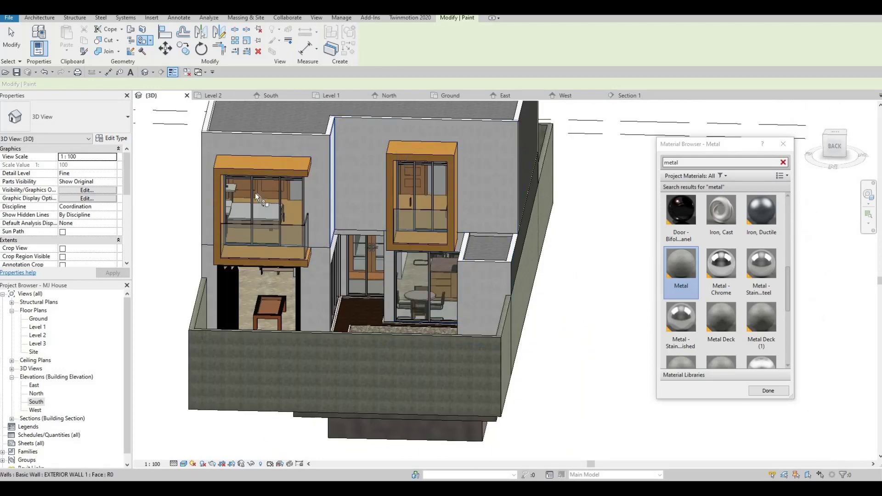
middle_click_drag(255, 192, 225, 184, "shift")
scroll(225, 183, "up", 3)
left_click(206, 189)
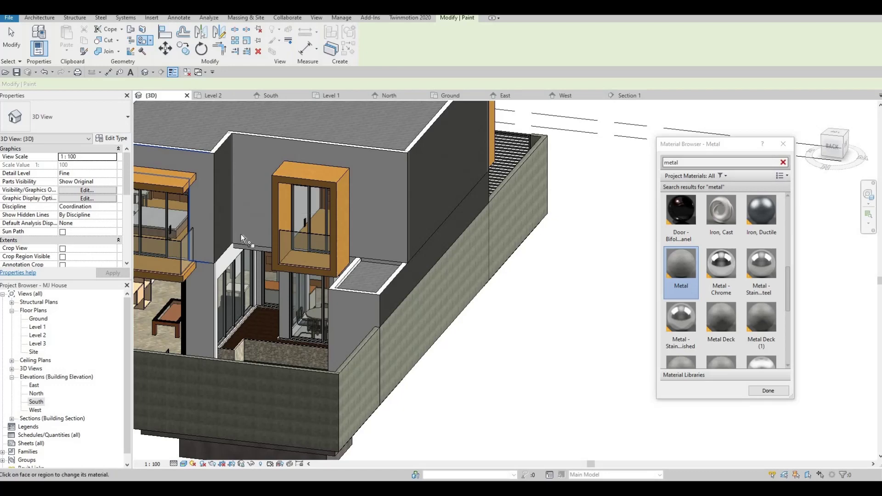
Paint the recessed ground-floor wall around the rear terrace doors with Metal.
middle_click_drag(257, 243, 426, 302, "shift")
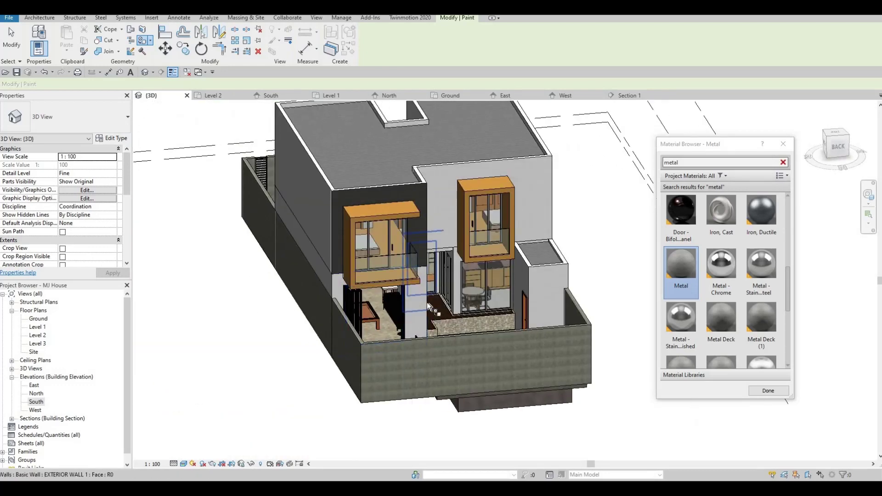
scroll(422, 303, "up", 5)
middle_click_drag(252, 266, 173, 214, "shift")
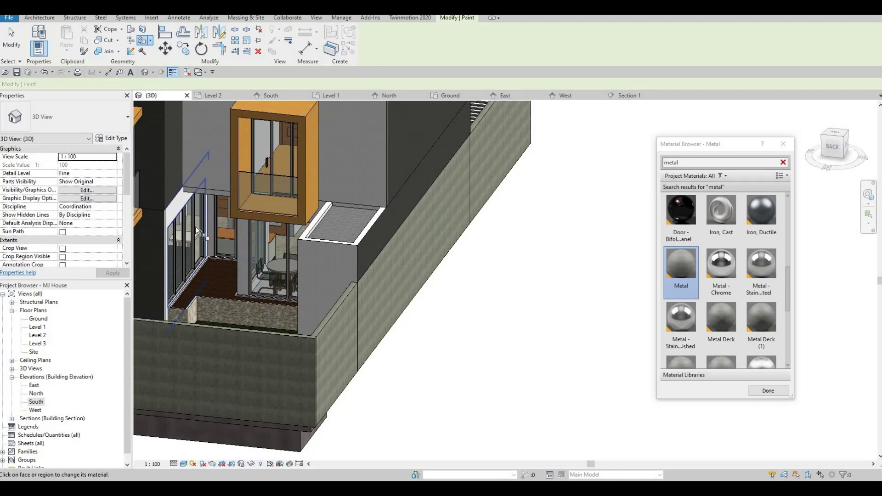
middle_click_drag(295, 208, 294, 203, "shift")
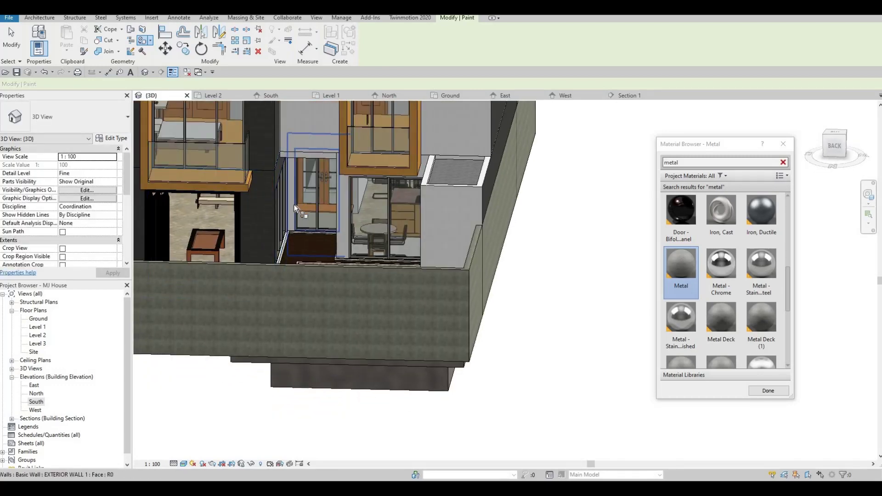
left_click(291, 203)
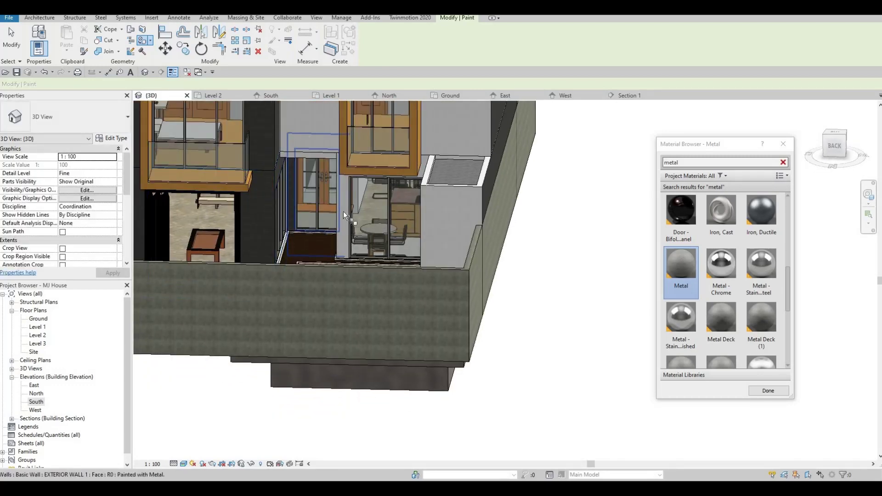
Paint the exterior walls of the low annex at the rear of the house with Metal.
middle_click_drag(561, 240, 322, 191, "shift")
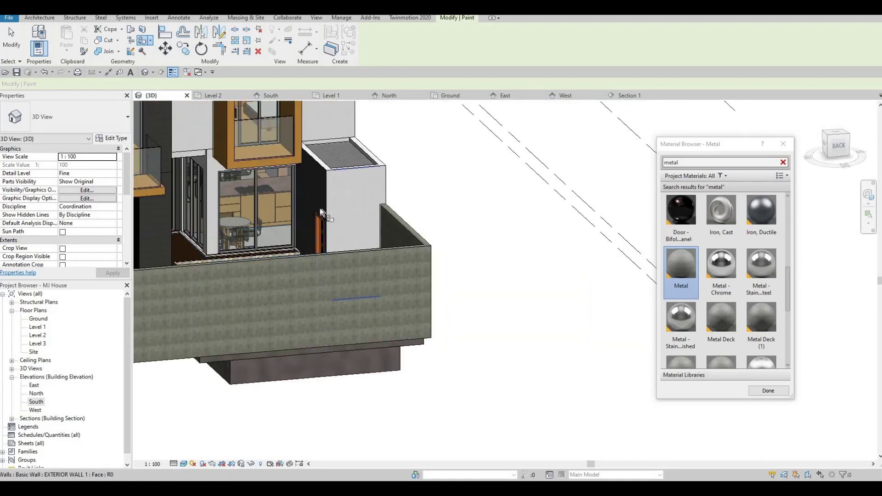
mouse_move(210, 236)
middle_mouse_down("shift")
mouse_move(486, 274)
mouse_move(279, 286)
mouse_move(409, 182)
mouse_move(380, 172)
middle_mouse_up("shift")
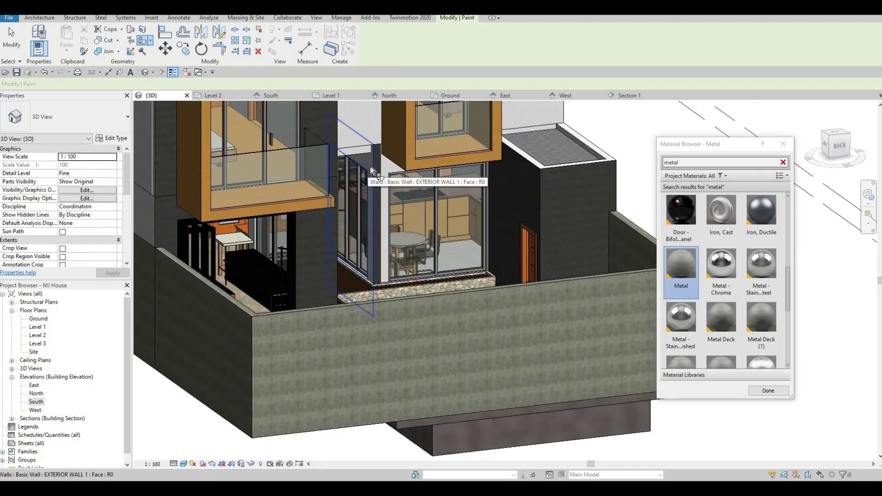
middle_click_drag(376, 185, 375, 221, "shift")
scroll(364, 222, "up", 5)
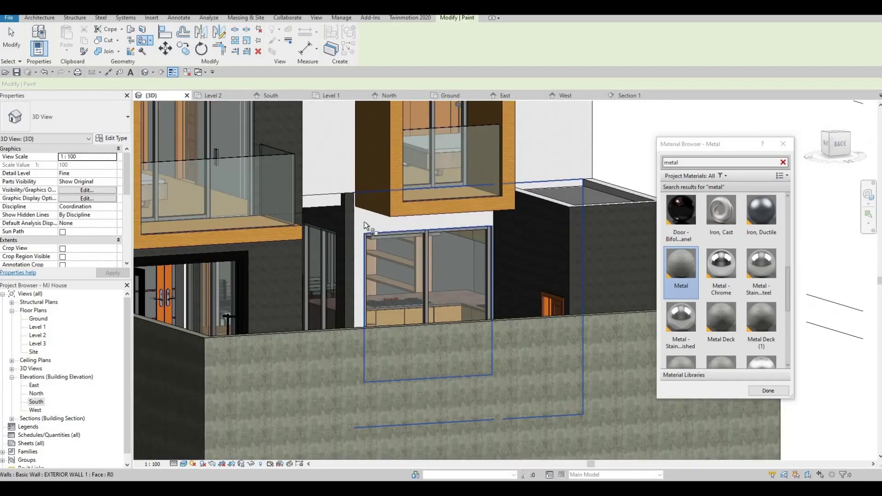
Paint the house's right side walls and the remaining rear walls around the kitchen glazing and narrow balcony with Metal.
scroll(370, 222, "down", 5)
middle_click_drag(338, 254, 388, 249, "shift")
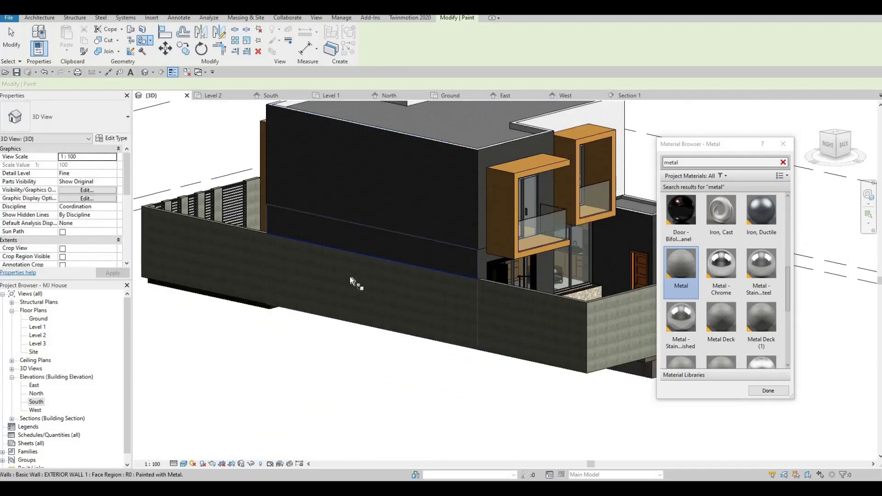
middle_click_drag(356, 279, 453, 222, "shift")
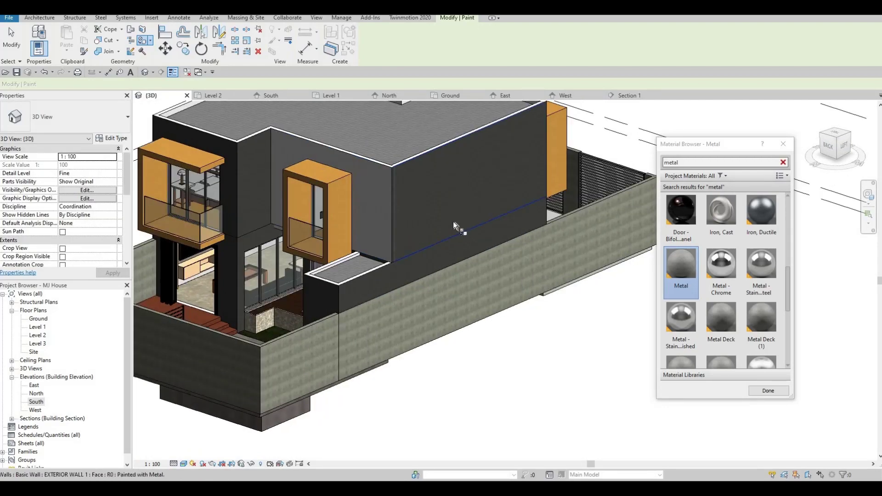
Paint the upper and lower front wall faces around the tall framed stair window with Metal.
scroll(425, 274, "up", 5)
middle_click_drag(425, 273, 471, 212, "shift")
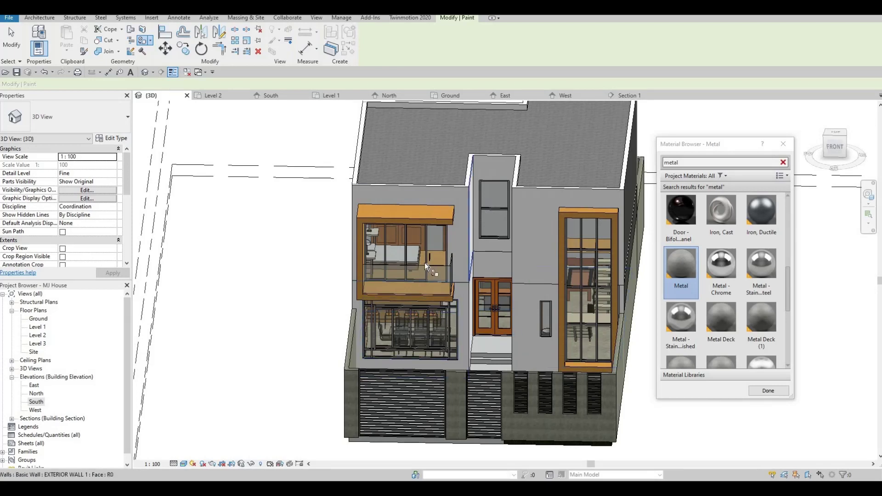
scroll(424, 263, "down", 3)
middle_click_drag(424, 262, 385, 321, "shift")
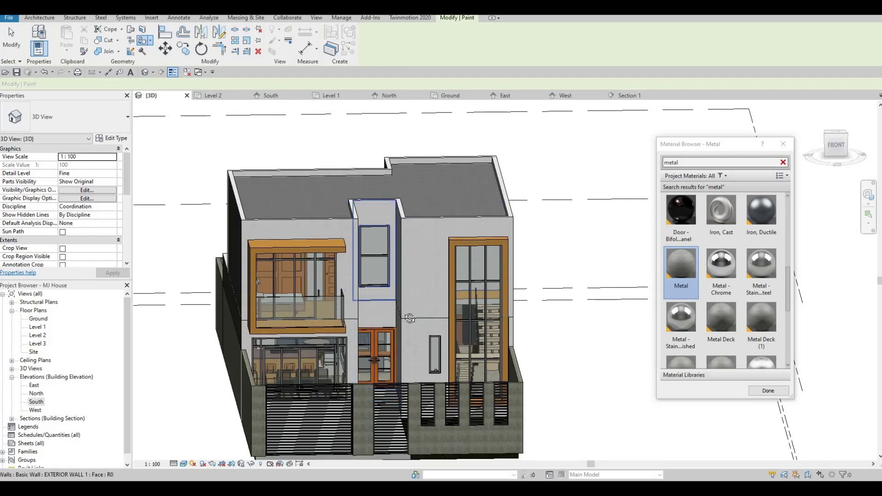
middle_click_drag(409, 317, 379, 252, "shift")
left_click(376, 335)
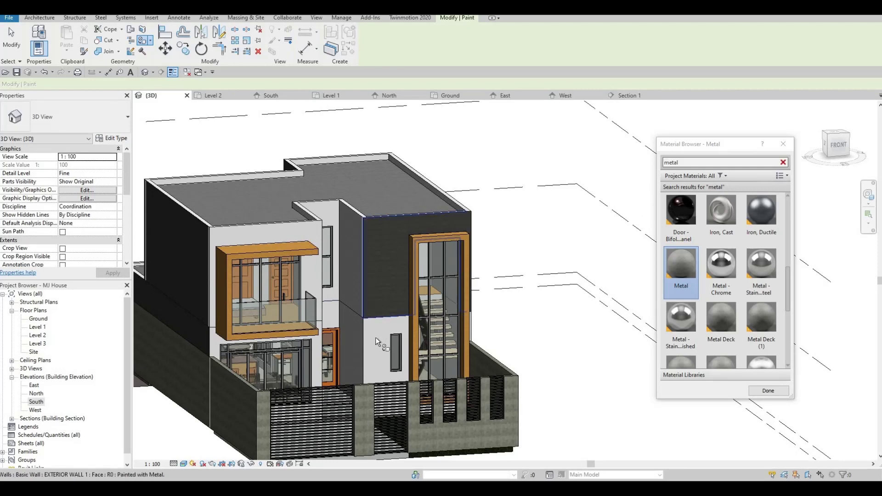
left_click(401, 329)
Paint the stair block's side walls facing the entrance and the ground-floor front wall below the balcony with Metal.
middle_click_drag(309, 249, 310, 291, "shift")
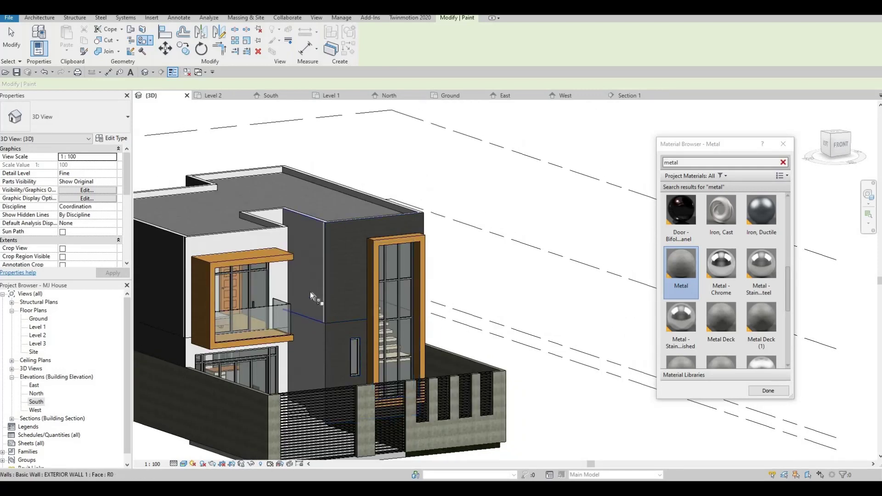
left_click(321, 335)
left_click(317, 341)
mouse_move(318, 339)
middle_mouse_down("shift")
mouse_move(363, 319)
mouse_move(395, 257)
mouse_move(408, 318)
mouse_move(392, 348)
mouse_move(401, 346)
middle_mouse_up("shift")
left_click(401, 345)
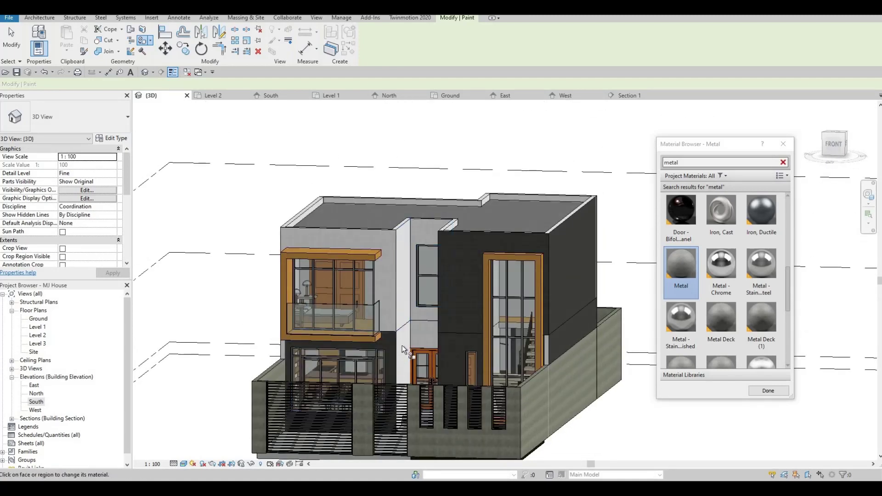
Paint the balcony block's upper front wall, entrance-facing upper side wall and narrow lower corner strip with Metal.
left_click(405, 292)
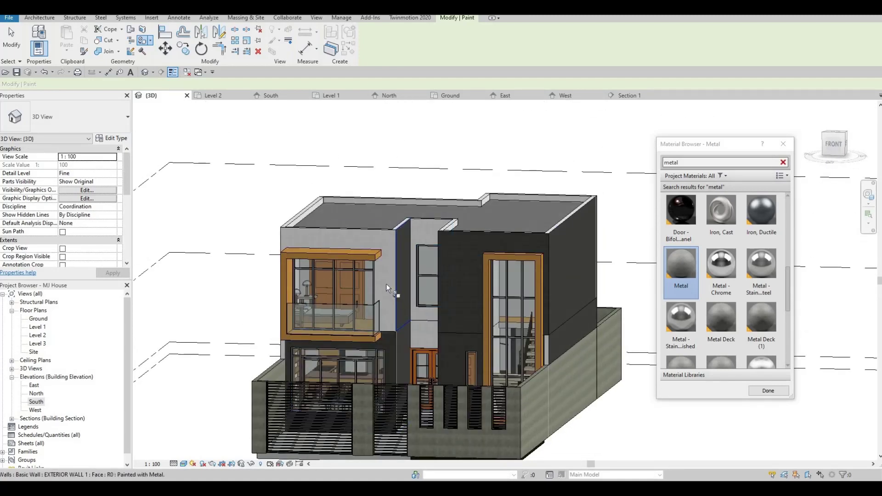
left_click(382, 302)
mouse_move(365, 335)
middle_mouse_down("shift")
mouse_move(399, 310)
mouse_move(360, 302)
middle_mouse_up("shift")
scroll(360, 301, "up", 5)
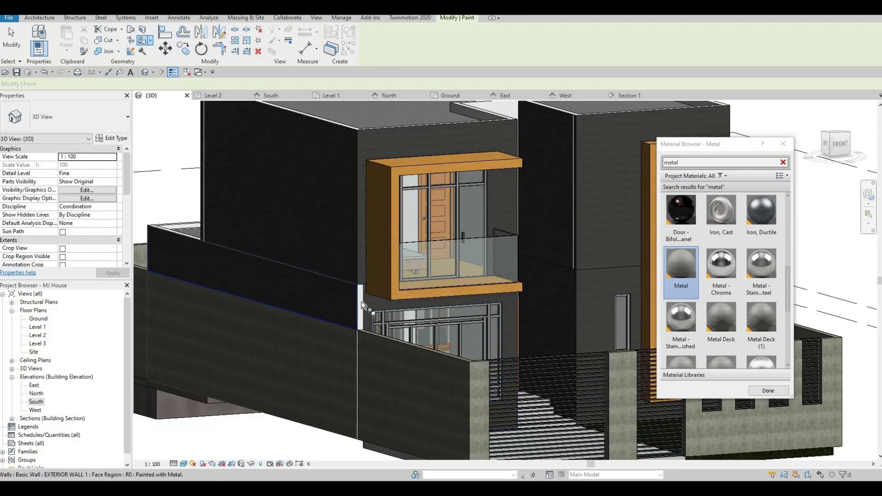
key("Tab")
scroll(412, 329, "down", 3)
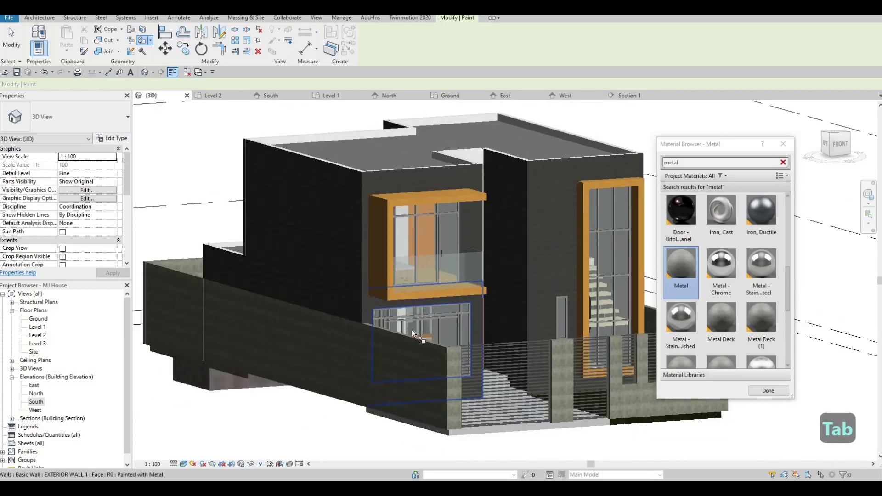
Paint the narrow ground-floor wall strip between the tall stair window frame and the boundary wall with Metal.
scroll(411, 329, "down", 3)
middle_click_drag(412, 330, 415, 324, "shift")
scroll(414, 327, "up", 4)
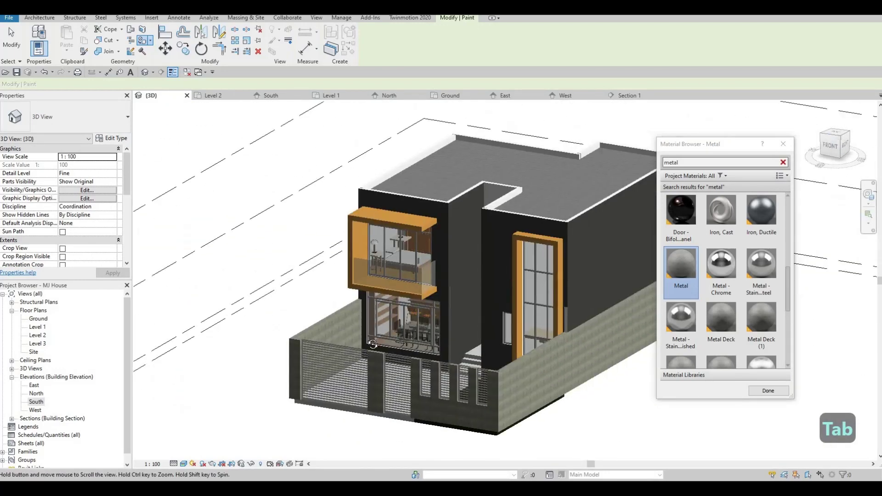
mouse_move(372, 344)
middle_mouse_down("shift")
mouse_move(485, 328)
mouse_move(479, 313)
middle_mouse_up("shift")
scroll(478, 313, "up", 4)
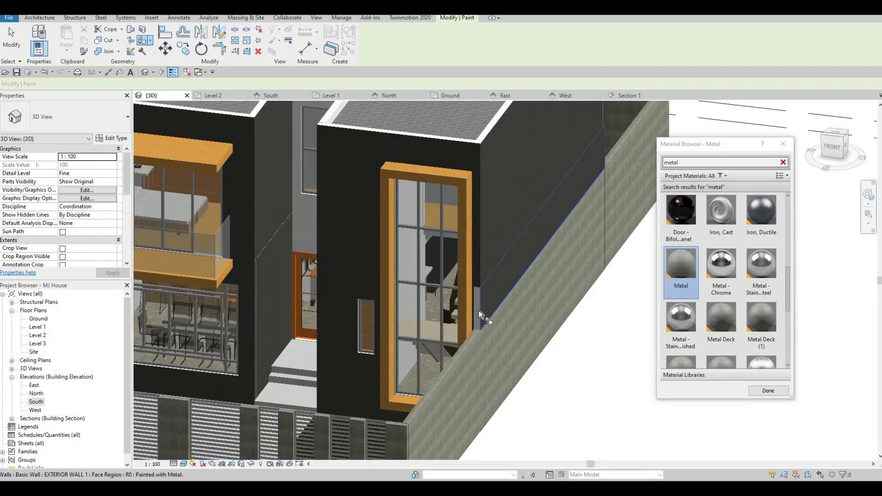
scroll(478, 313, "up", 2)
key("Tab")
key("Tab")
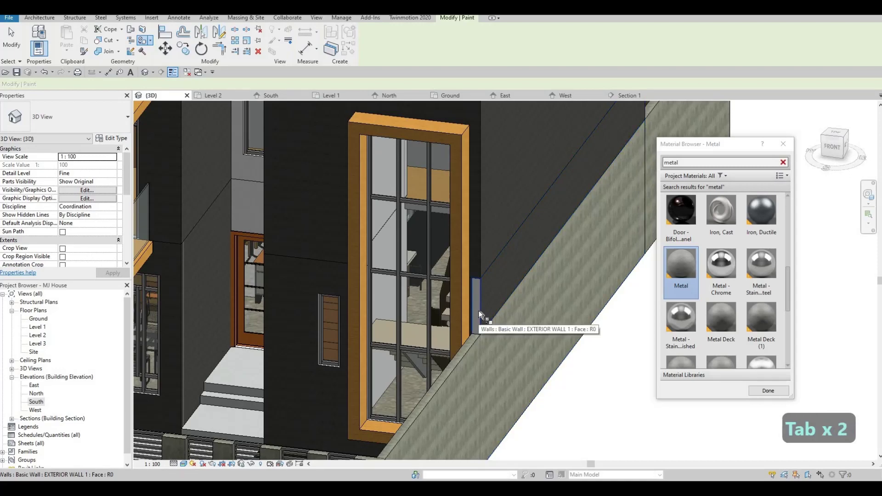
left_click(490, 315)
Examine the rear and side walls of the house for faces still without paint.
scroll(491, 317, "down", 3)
mouse_move(489, 324)
middle_mouse_down("shift")
mouse_move(470, 362)
mouse_move(398, 364)
mouse_move(510, 370)
mouse_move(419, 373)
mouse_move(471, 242)
mouse_move(360, 299)
mouse_move(578, 323)
middle_mouse_up("shift")
scroll(398, 365, "up", 3)
scroll(412, 375, "up", 3)
scroll(412, 375, "down", 2)
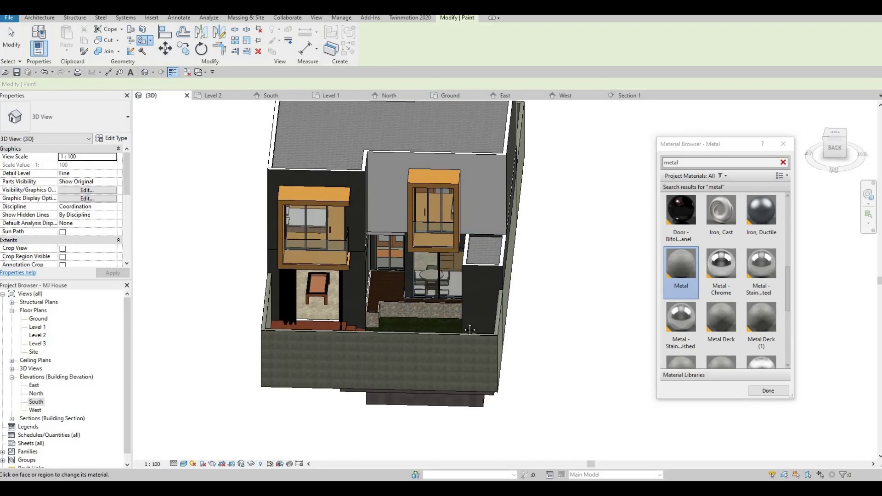
middle_click_drag(469, 329, 574, 321, "shift")
Choose the Ash material from the full material list and paint the recessed upper and lower walls above the entrance door.
scroll(734, 294, "down", 3)
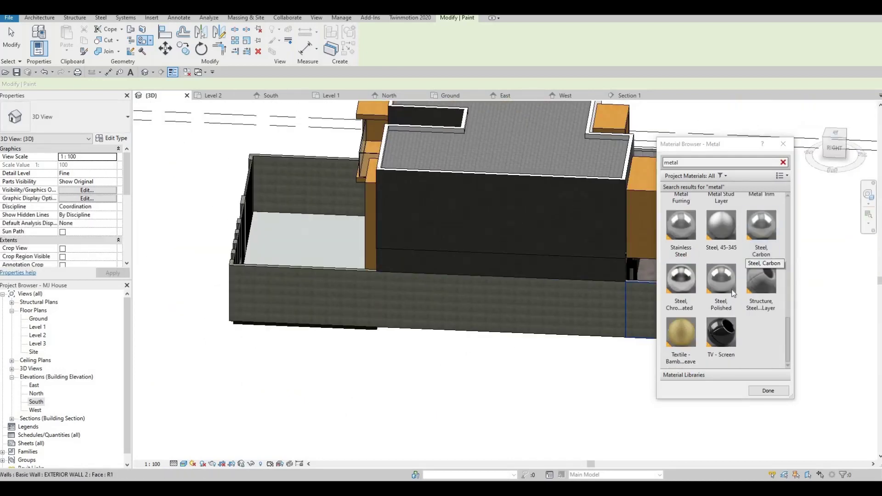
scroll(734, 276, "up", 5)
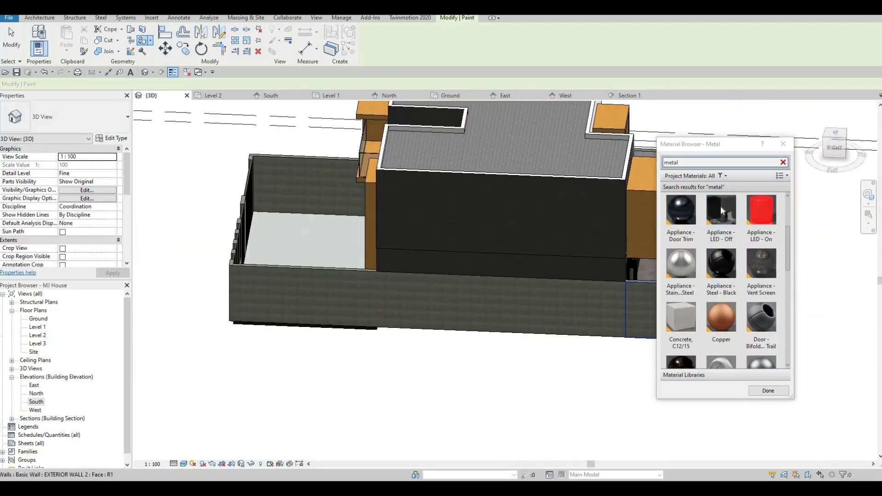
left_click(783, 162)
scroll(719, 267, "down", 3)
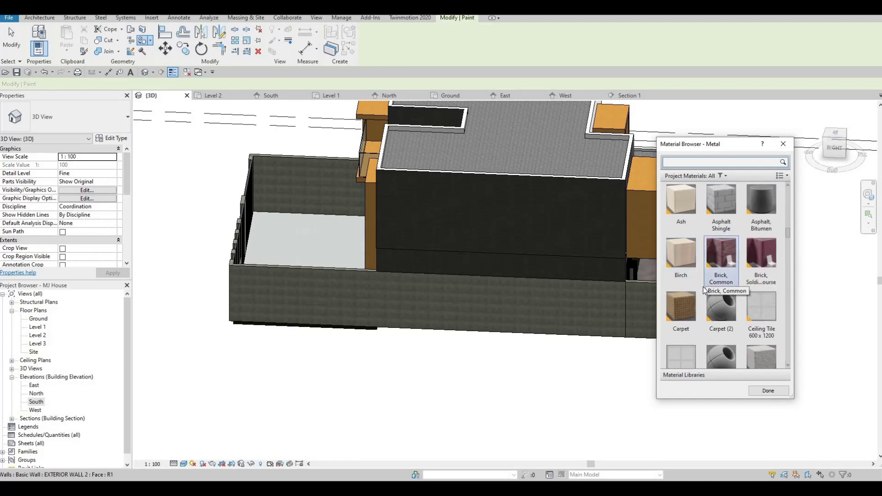
scroll(684, 343, "up", 5)
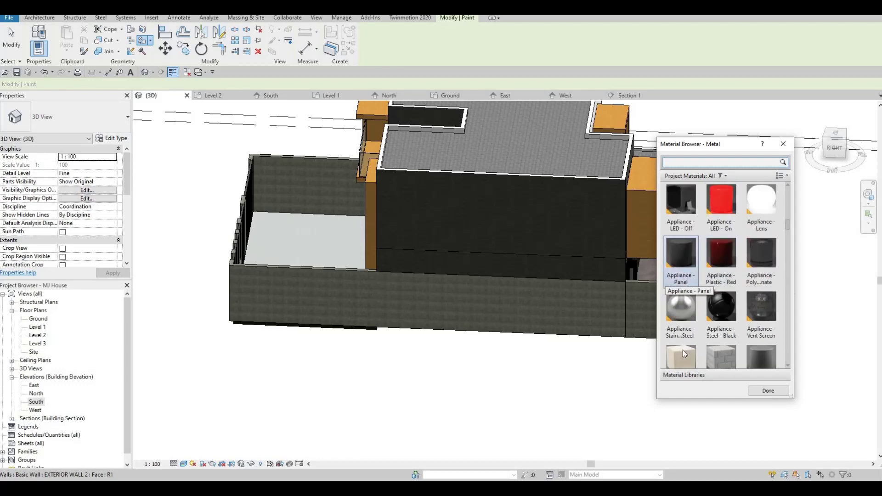
scroll(685, 340, "down", 1)
left_click(685, 340)
middle_click_drag(609, 249, 333, 223, "shift")
scroll(332, 223, "up", 2)
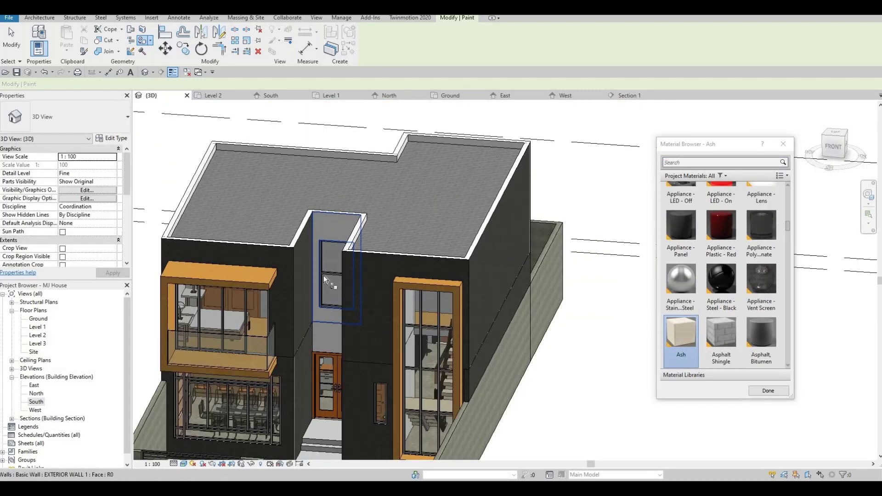
left_click(324, 274)
left_click(329, 335)
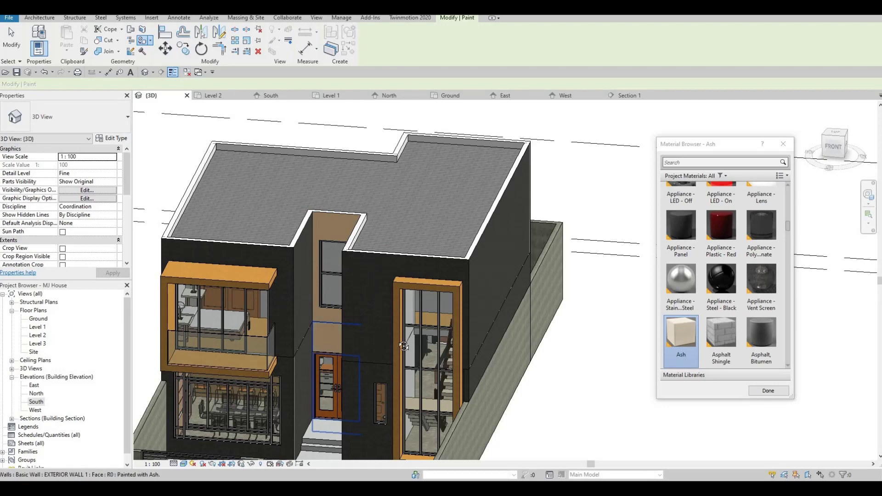
Paint the recessed upper rear wall around the narrow balcony with Ash.
mouse_move(395, 341)
middle_mouse_down("shift")
mouse_move(353, 340)
mouse_move(339, 360)
mouse_move(216, 363)
mouse_move(321, 312)
mouse_move(418, 179)
mouse_move(360, 252)
mouse_move(362, 274)
mouse_move(381, 265)
mouse_move(333, 272)
mouse_move(349, 275)
middle_mouse_up("shift")
left_click(362, 275)
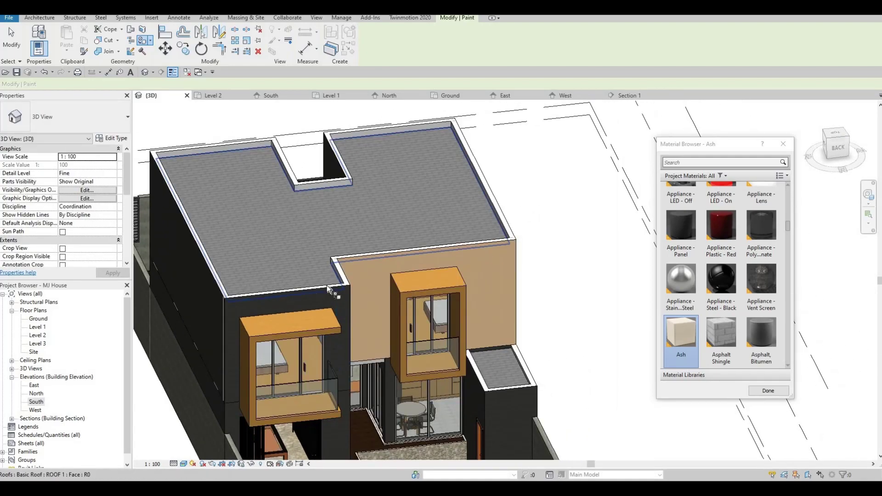
scroll(391, 275, "down", 3)
middle_click_drag(445, 273, 425, 281, "shift")
scroll(418, 286, "up", 3)
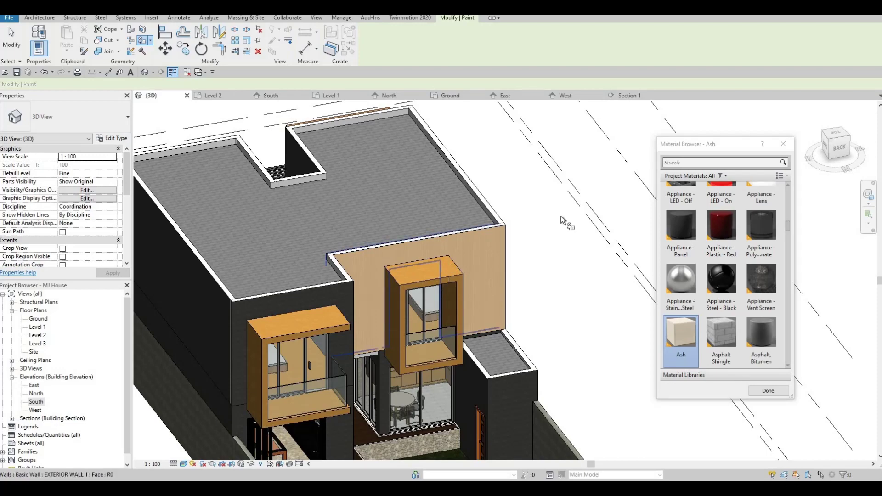
middle_click_drag(436, 308, 657, 230, "shift")
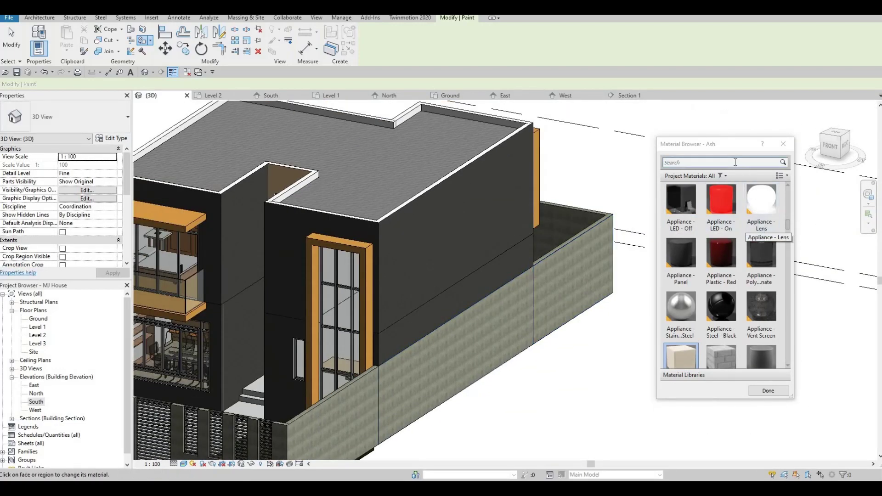
left_click(734, 162)
type("meta")
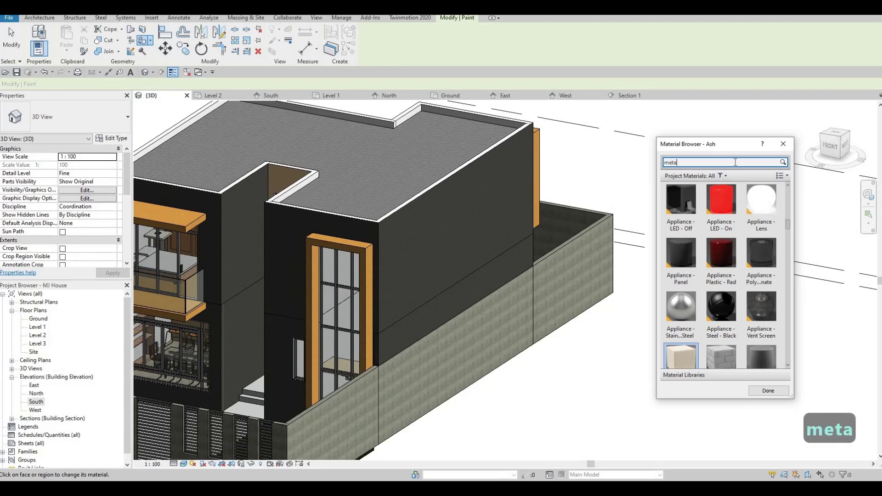
type("l")
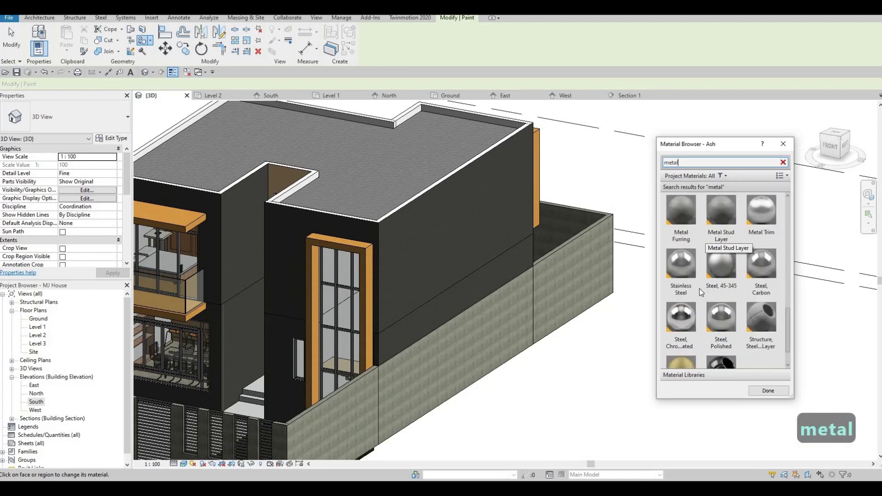
left_click(695, 324)
key("Escape")
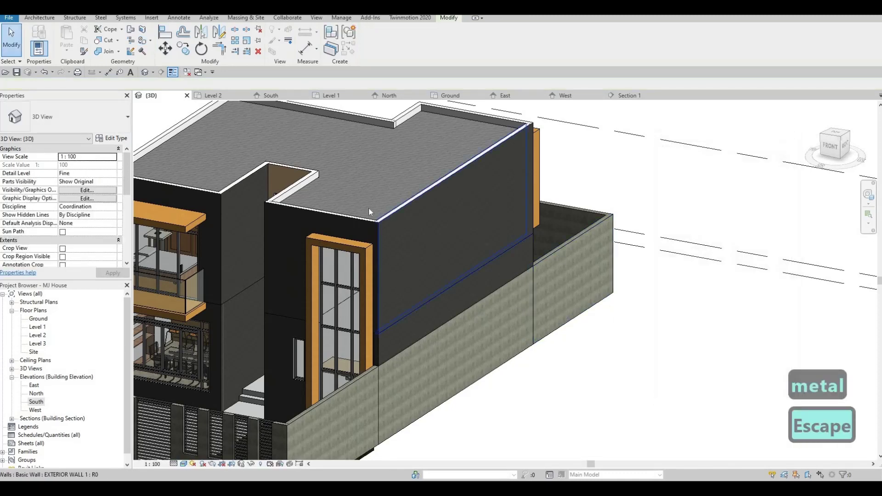
Open the generic model of the projecting balcony and window frames for in-place editing.
middle_click_drag(368, 207, 367, 238, "shift")
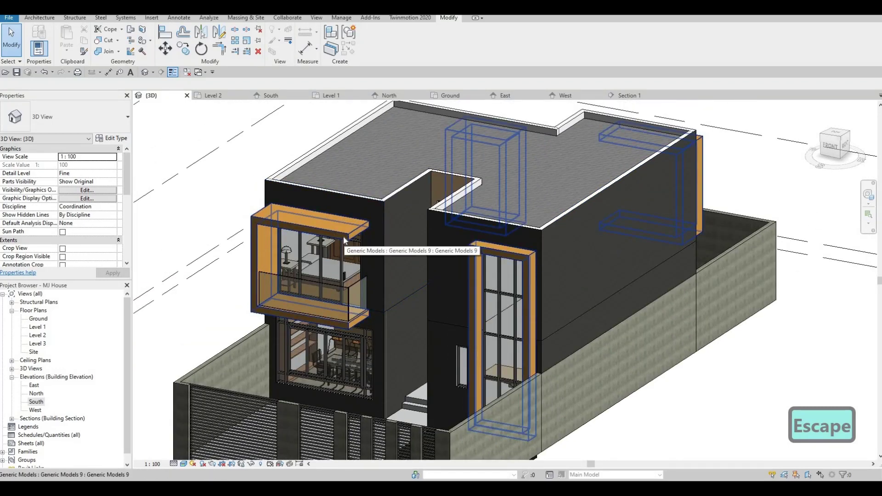
left_click(343, 236)
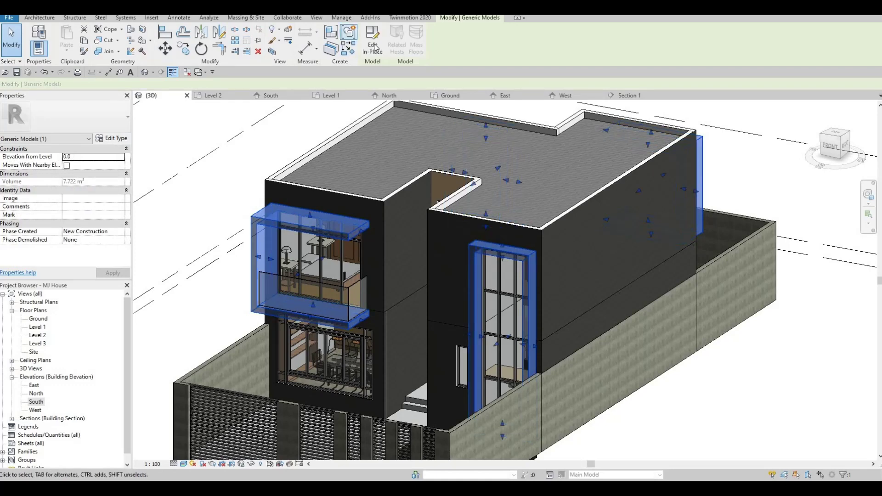
left_click(375, 46)
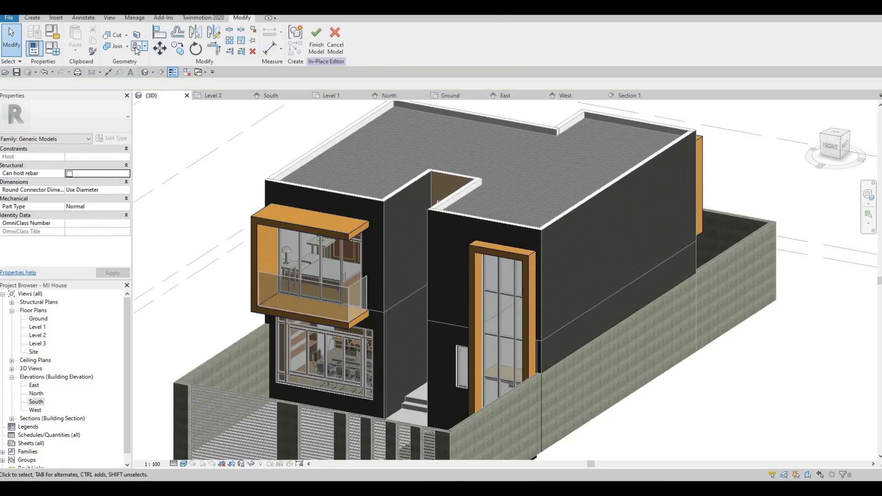
Find Metal Trim among the metal materials and paint the top, front and upper end faces of the front balcony frame.
left_click(136, 46)
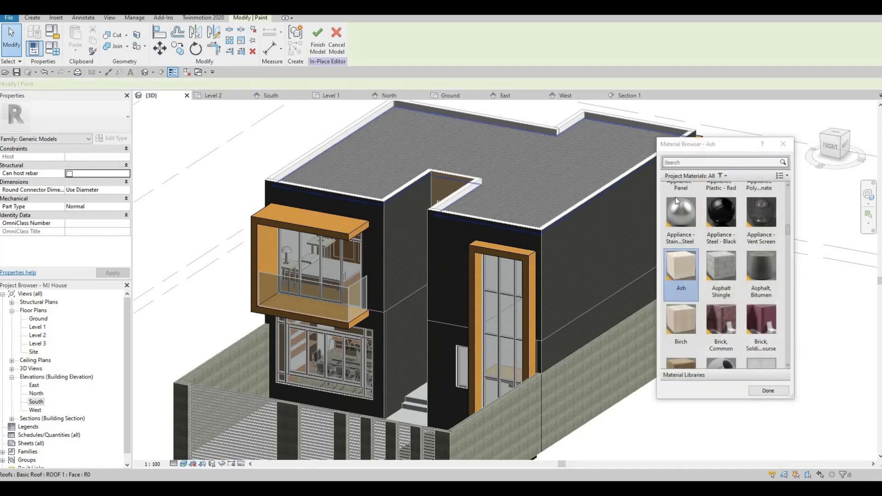
left_click(679, 163)
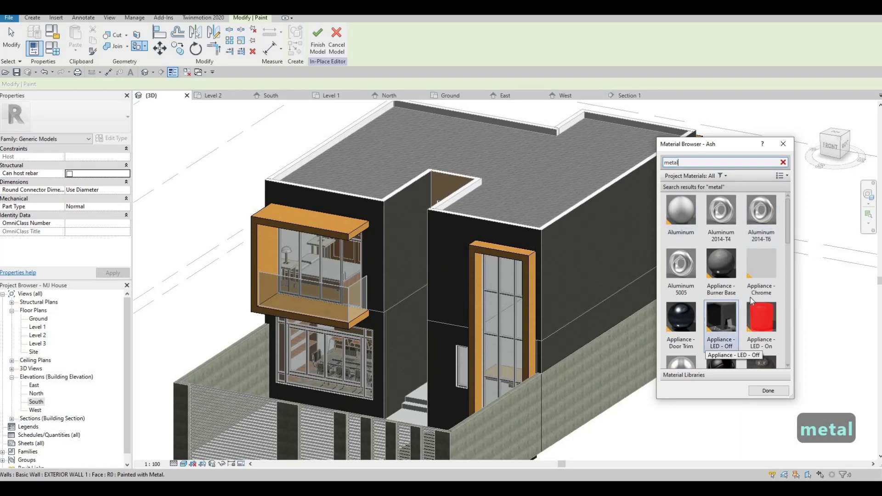
scroll(758, 322, "down", 5)
left_click(764, 323)
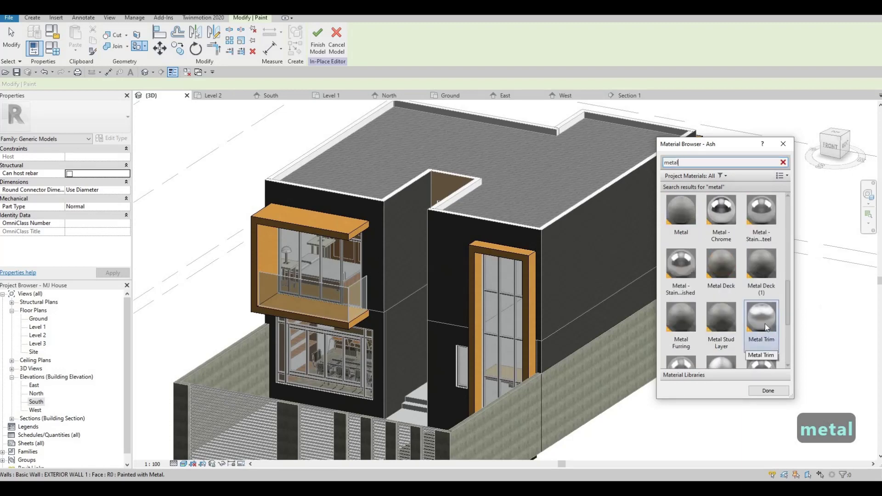
scroll(312, 219, "up", 2)
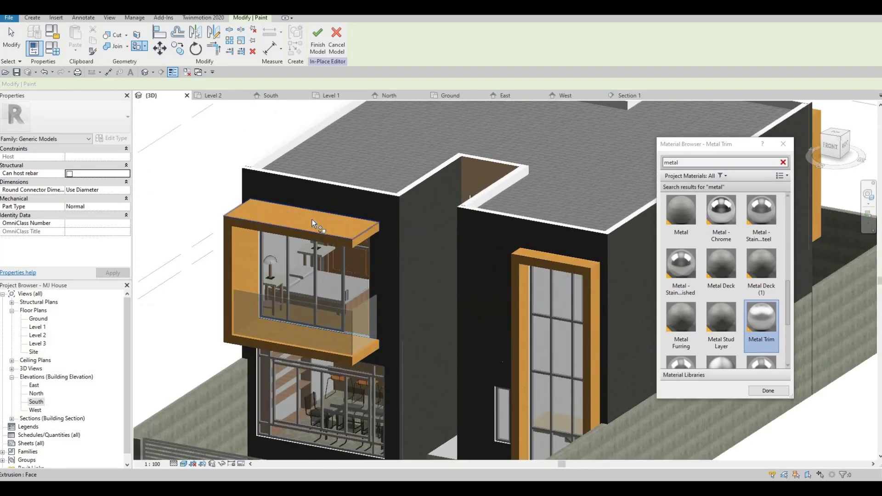
left_click(311, 219)
scroll(306, 235, "up", 3)
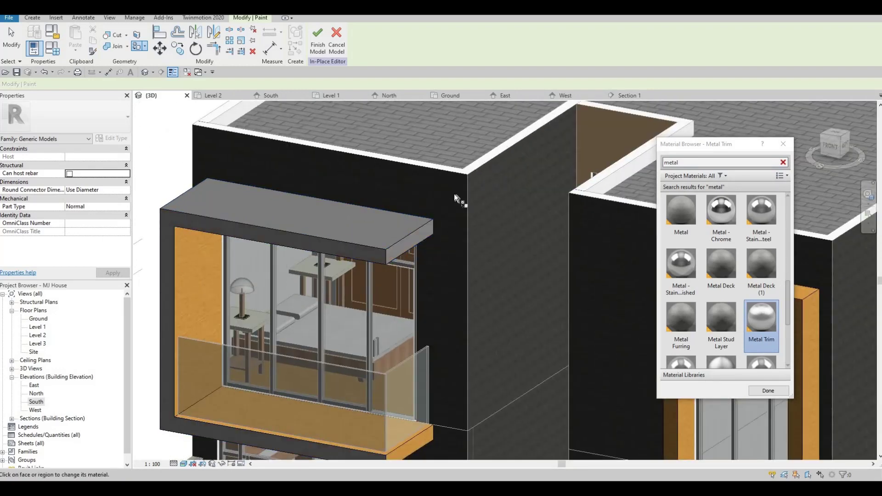
Paint the lower end face and the outer side face of the front balcony frame with Metal Trim.
middle_click_drag(454, 193, 457, 338)
scroll(455, 335, "up", 1)
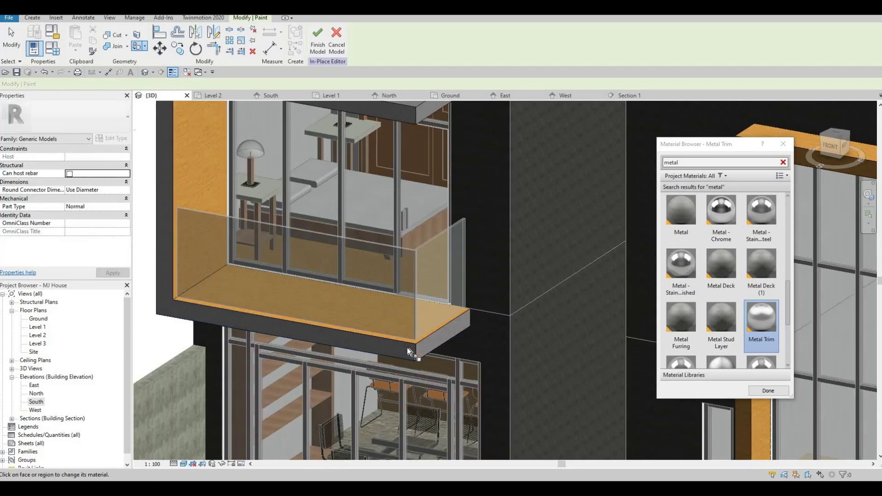
scroll(436, 305, "down", 2)
mouse_move(437, 305)
middle_mouse_down("shift")
mouse_move(639, 273)
mouse_move(599, 275)
middle_mouse_up("shift")
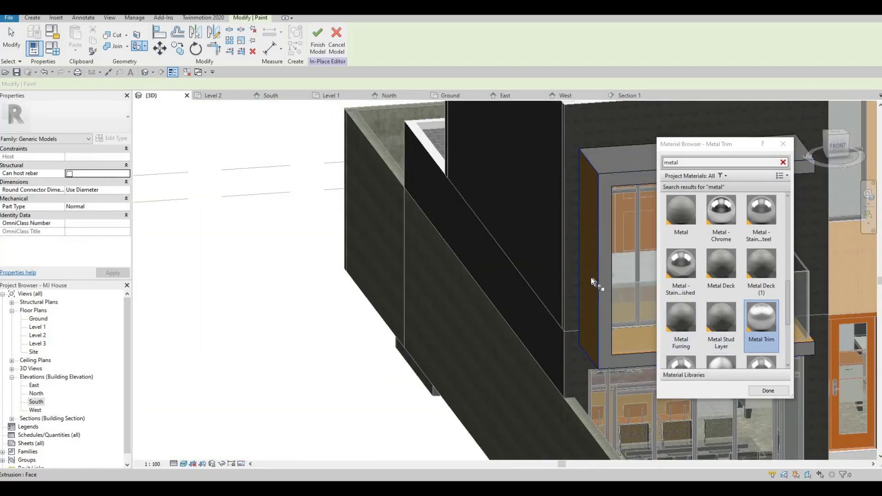
middle_click_drag(498, 296, 220, 294, "shift")
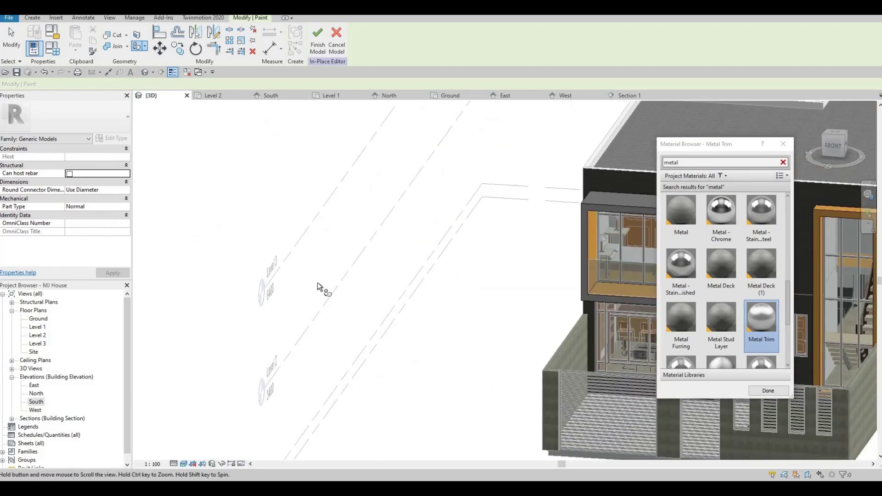
Paint the front face of the tall stair window frame with Metal Trim.
mouse_move(318, 283)
middle_mouse_down("shift")
mouse_move(363, 290)
mouse_move(387, 263)
middle_mouse_up("shift")
scroll(340, 285, "up", 2)
scroll(368, 293, "up", 2)
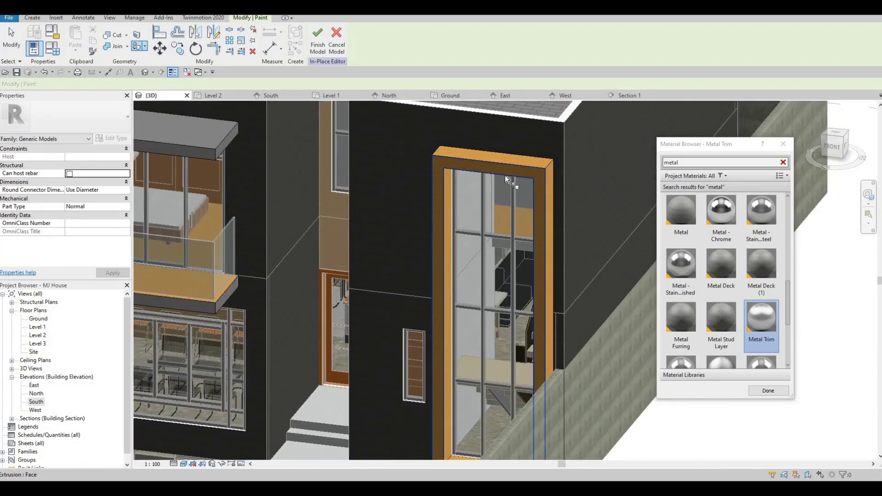
left_click(505, 176)
scroll(529, 265, "down", 5)
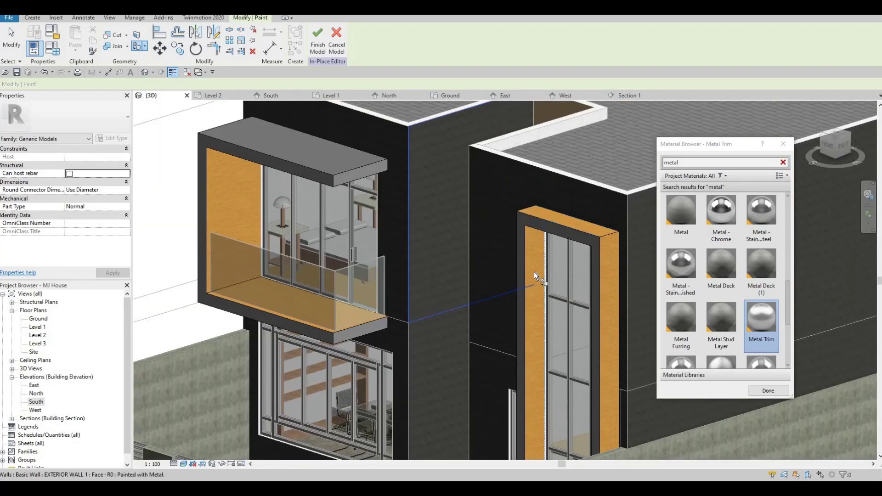
Paint the top and outer side faces of the tall stair window frame with Metal Trim.
middle_click_drag(533, 271, 547, 194, "shift")
left_click(553, 190)
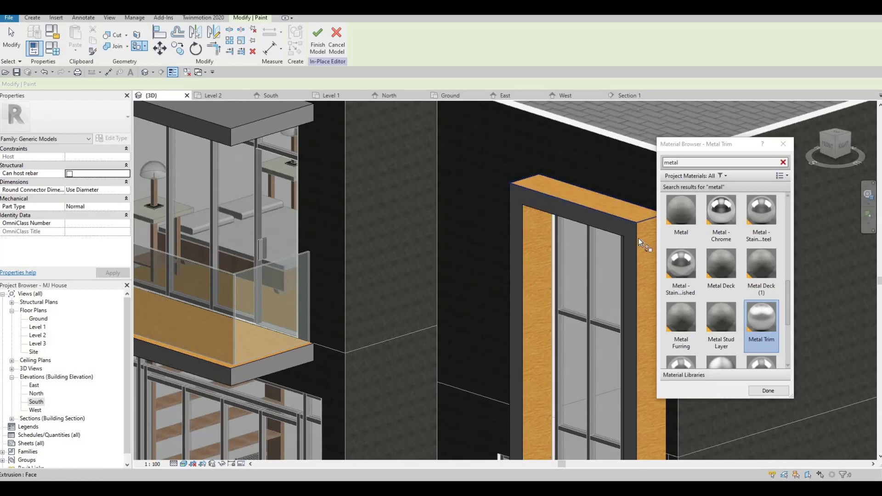
middle_click_drag(656, 259, 509, 239)
left_click(509, 239)
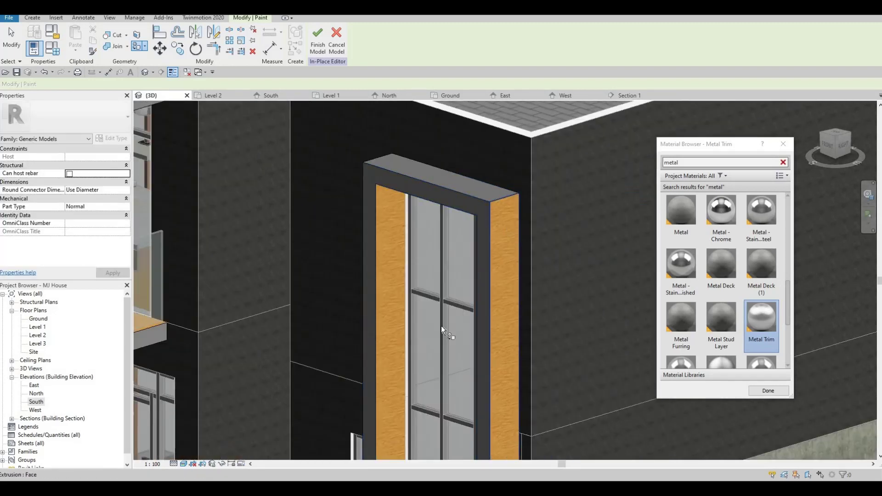
mouse_move(441, 327)
middle_mouse_down("shift")
mouse_move(541, 369)
mouse_move(399, 385)
middle_mouse_up("shift")
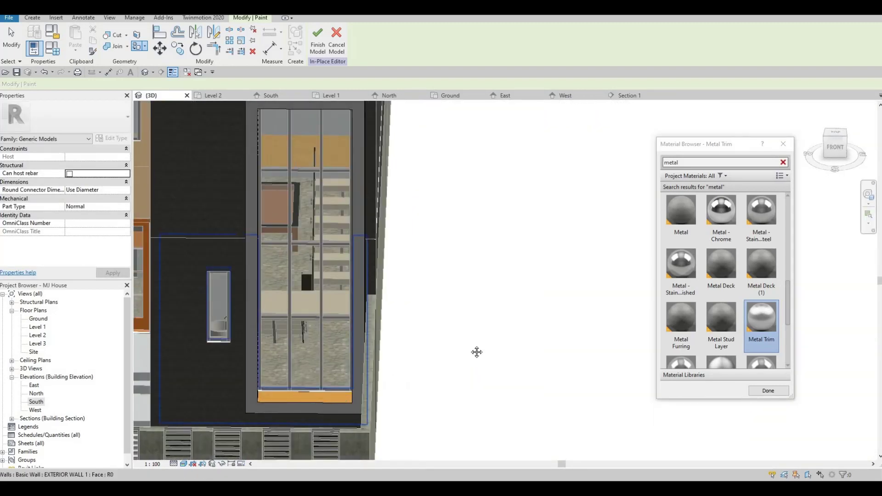
Paint the remaining outer side face of the tall stair window frame with Metal Trim.
middle_click_drag(476, 352, 493, 332, "shift")
scroll(495, 318, "down", 3)
scroll(490, 249, "up", 6)
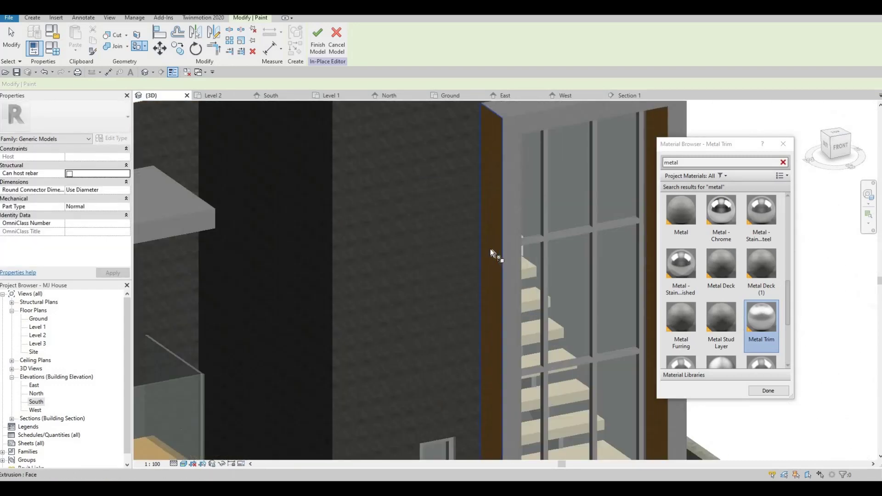
left_click(490, 249)
scroll(551, 257, "down", 3)
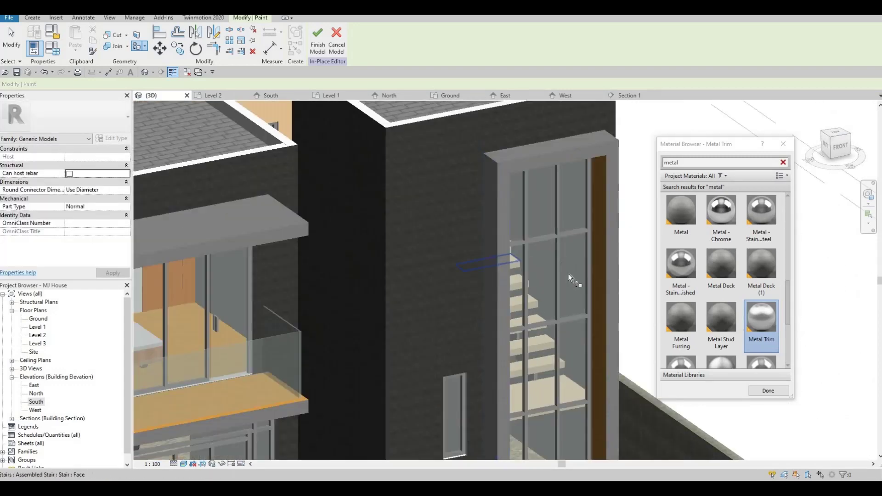
Paint the top, front and outer side faces of the open-ended rear balcony frame with Metal Trim.
scroll(568, 273, "down", 5)
scroll(553, 305, "up", 3)
scroll(536, 315, "down", 3)
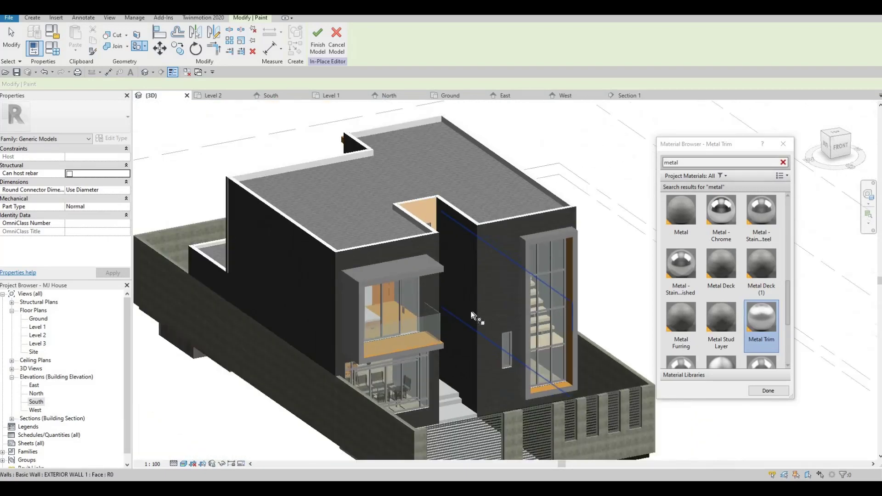
middle_click_drag(470, 311, 209, 173, "shift")
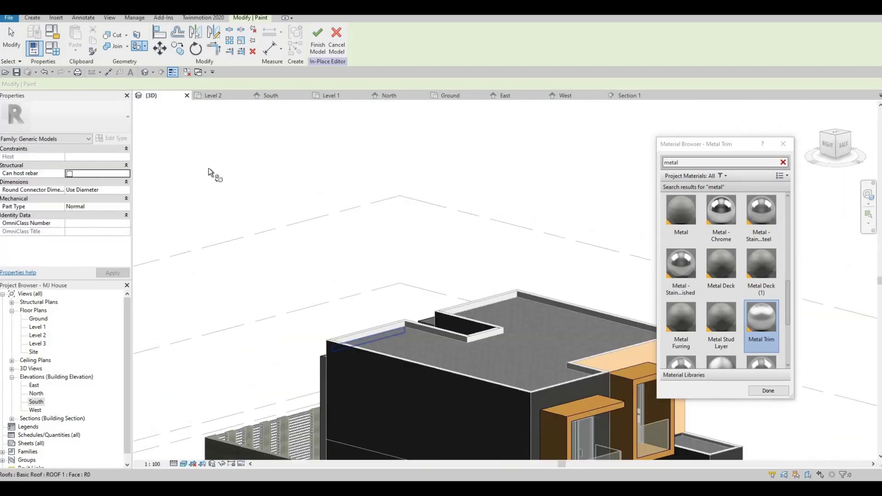
scroll(284, 203, "down", 3)
scroll(307, 232, "up", 5)
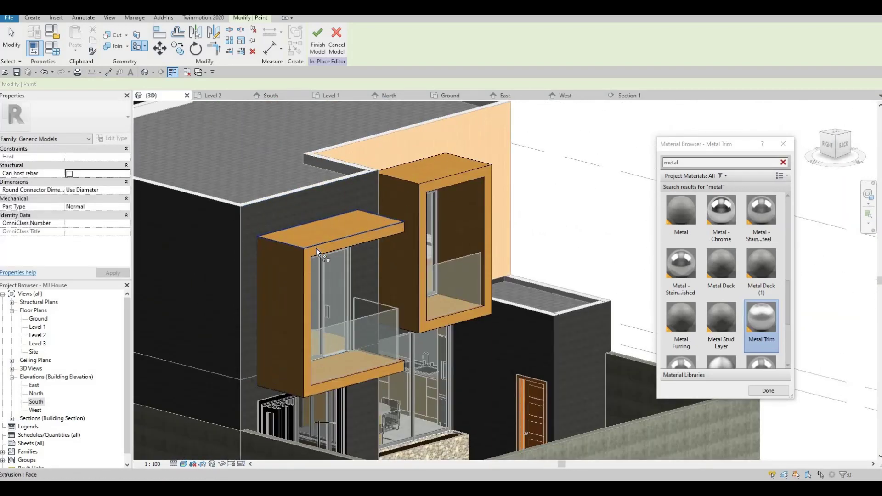
left_click(316, 248)
left_click(310, 308)
left_click(280, 312)
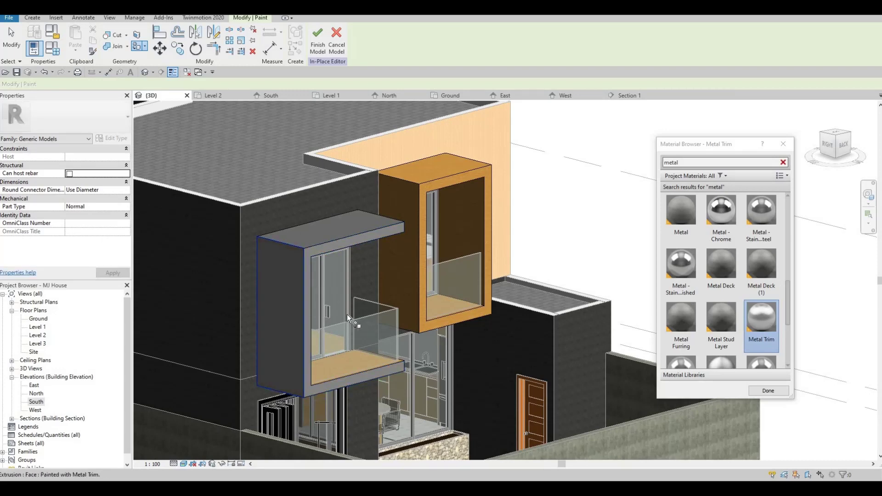
Paint the lower end face of the open-ended rear balcony frame with Metal Trim.
middle_click_drag(280, 312, 372, 315, "shift")
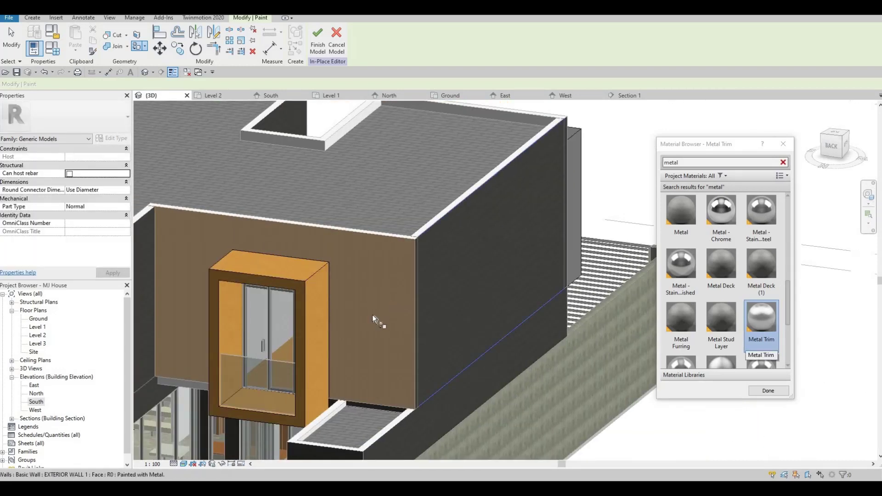
scroll(390, 273, "up", 4)
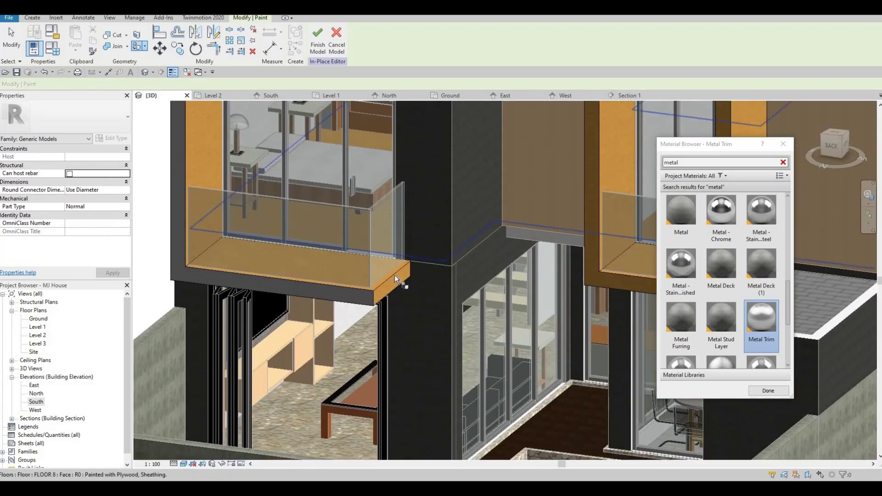
left_click(395, 276)
scroll(399, 157, "down", 3)
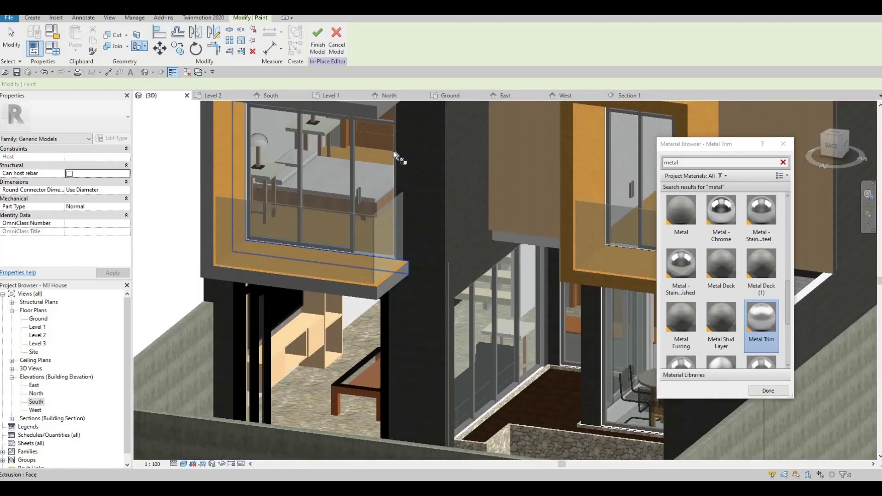
Paint the top, front and outer side faces of the closed rear balcony frame with Metal Trim.
middle_click_drag(564, 138, 402, 131)
left_click(403, 155)
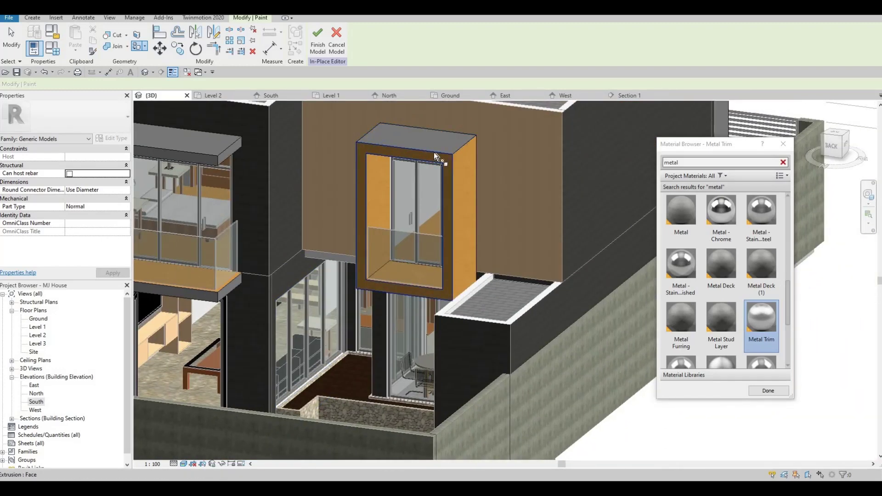
left_click(450, 197)
mouse_move(415, 278)
middle_mouse_down("shift")
mouse_move(370, 224)
mouse_move(417, 206)
middle_mouse_up("shift")
left_click(417, 207)
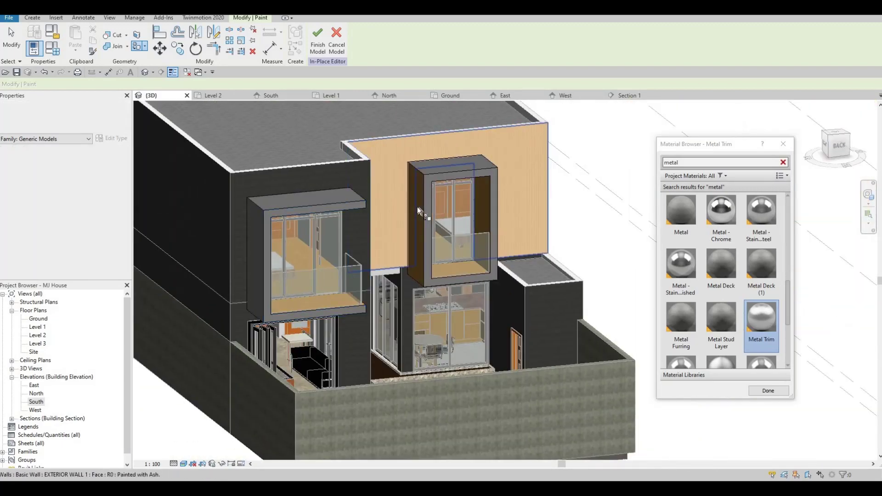
Paint the undersides of the two rear balcony frames with Metal Trim.
middle_click_drag(421, 176, 300, 249, "shift")
scroll(296, 261, "up", 5)
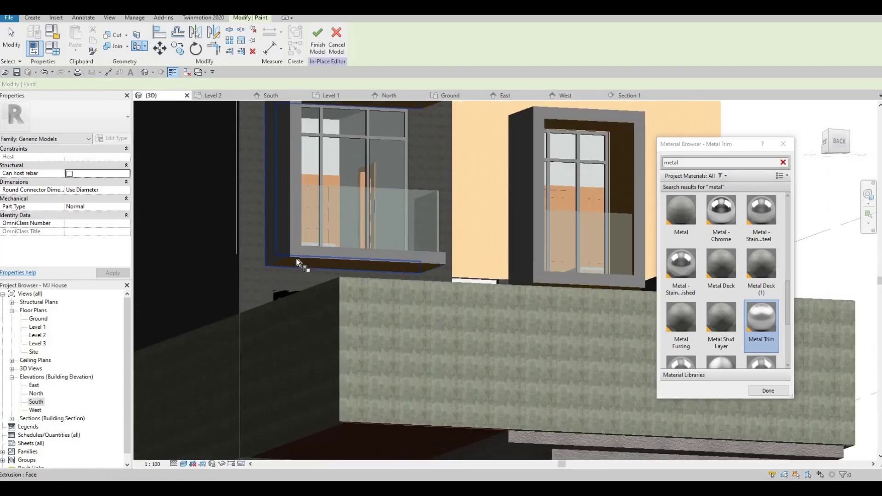
mouse_move(230, 268)
middle_mouse_down("shift")
mouse_move(316, 286)
mouse_move(315, 296)
middle_mouse_up("shift")
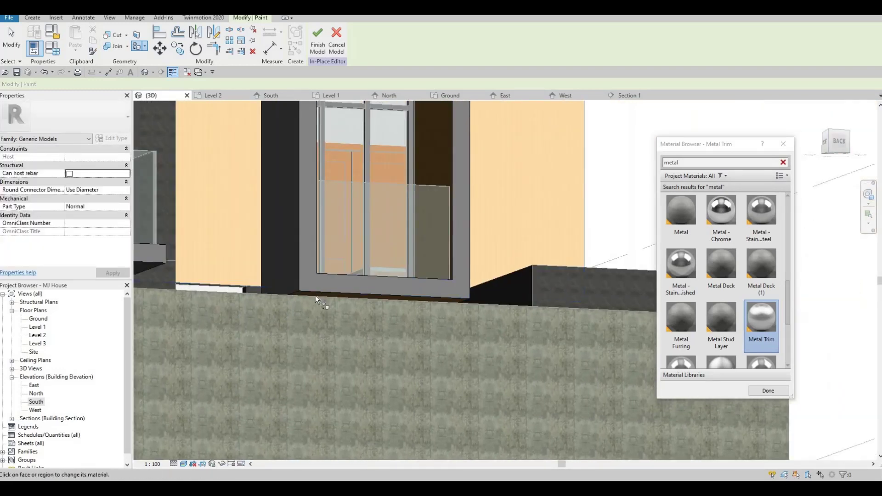
left_click(314, 297)
key("Tab")
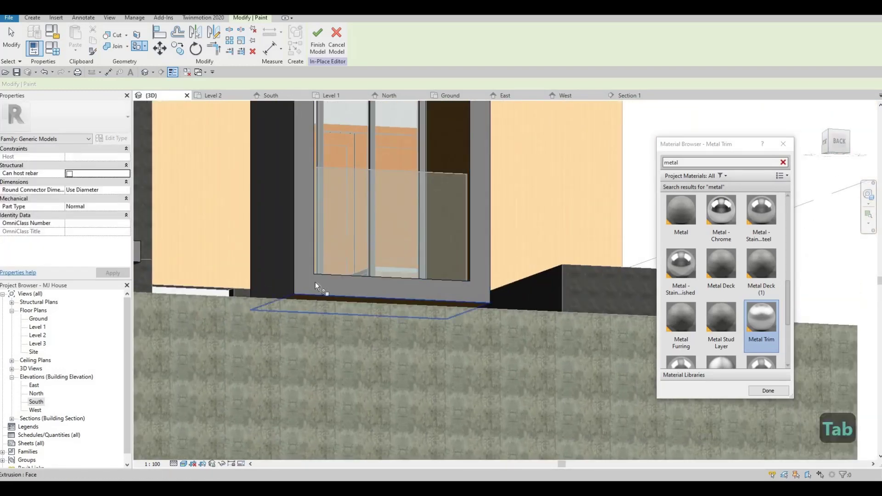
Paint the underside of the front balcony frame with Metal Trim.
scroll(315, 282, "down", 6)
middle_click_drag(423, 327, 447, 221, "shift")
scroll(302, 310, "up", 5)
scroll(302, 310, "down", 5)
middle_click_drag(302, 311, 329, 337, "shift")
scroll(330, 340, "up", 5)
scroll(330, 340, "up", 2)
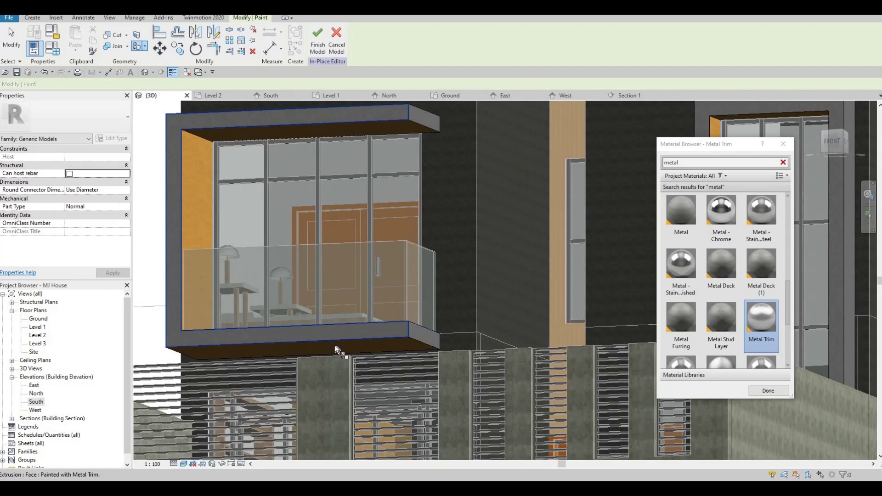
Paint the bottom face of the tall stair window frame behind the front fence with Metal Trim.
middle_click_drag(290, 271, 441, 308, "shift")
scroll(493, 309, "down", 3)
scroll(419, 285, "up", 6)
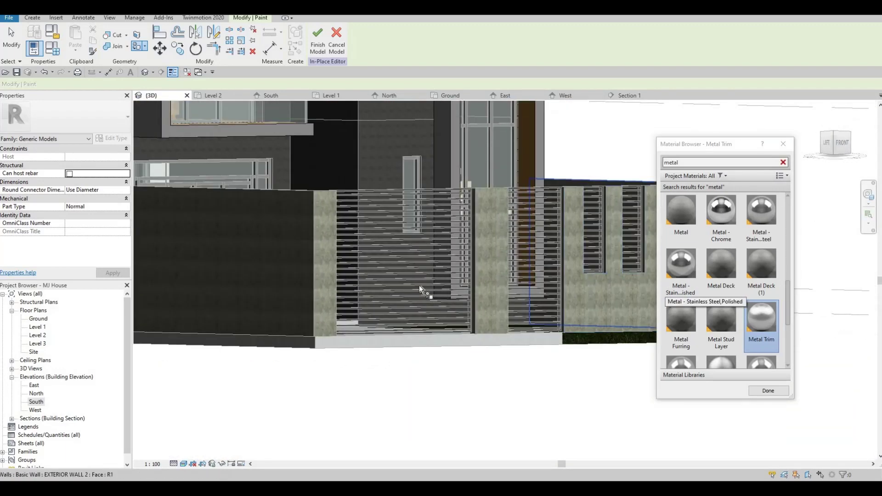
key("Tab")
key("Tab")
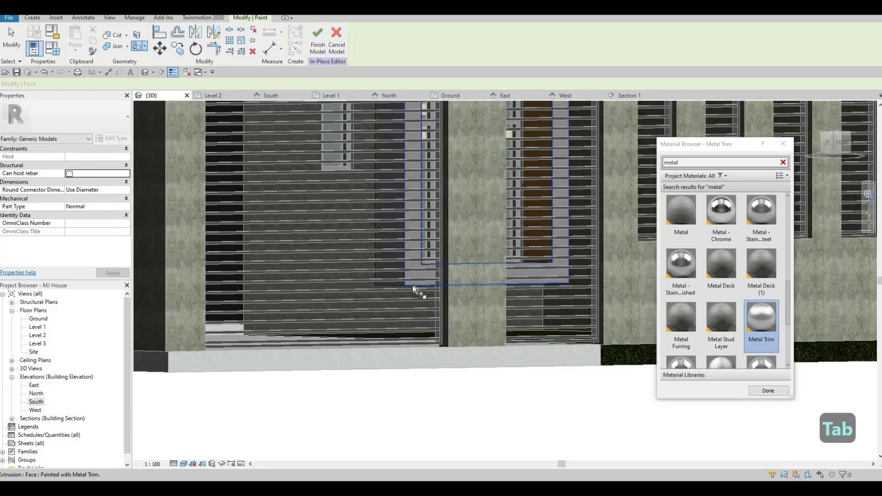
key("Tab")
key("Tab")
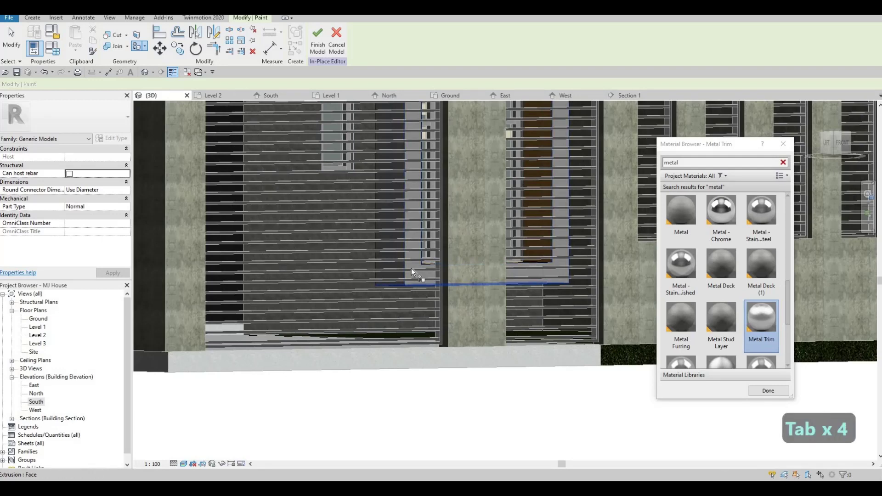
scroll(459, 348, "down", 5)
middle_click_drag(478, 311, 519, 239, "shift")
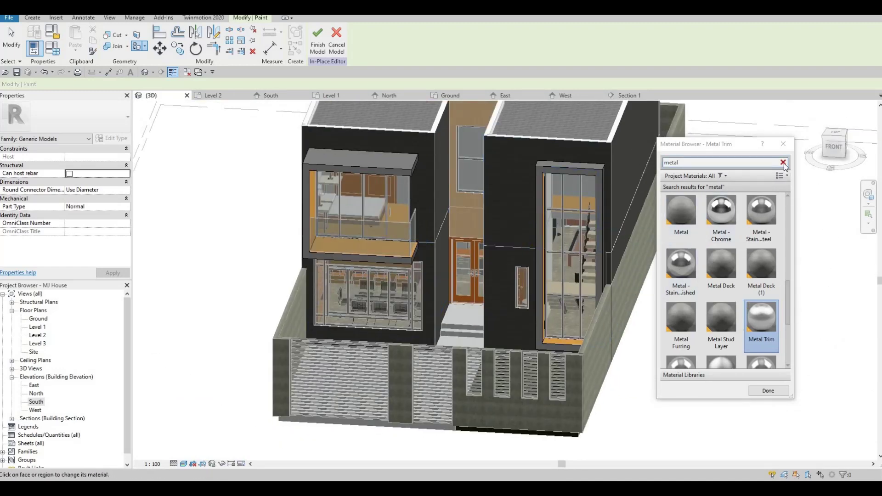
Clear the material search and choose Concrete Masonry Units as the paint material.
key("BackSpace")
key("BackSpace")
key("BackSpace")
key("BackSpace")
key("BackSpace")
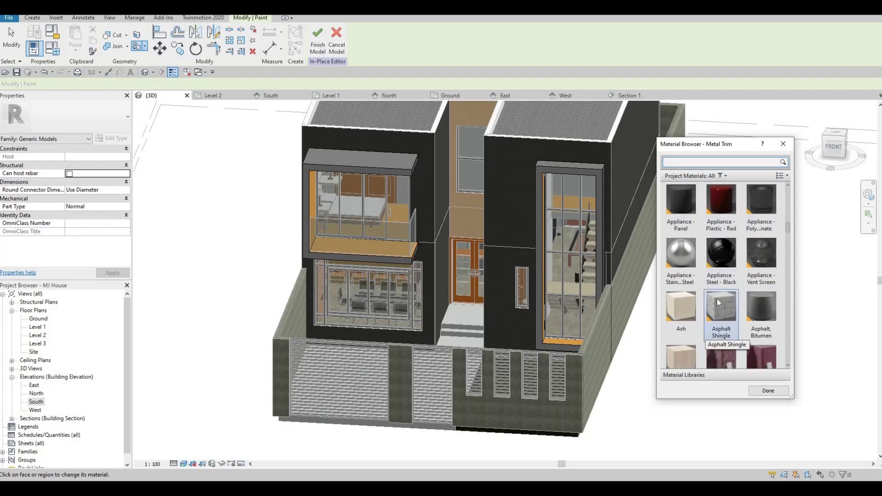
left_click(721, 313)
scroll(727, 299, "down", 5)
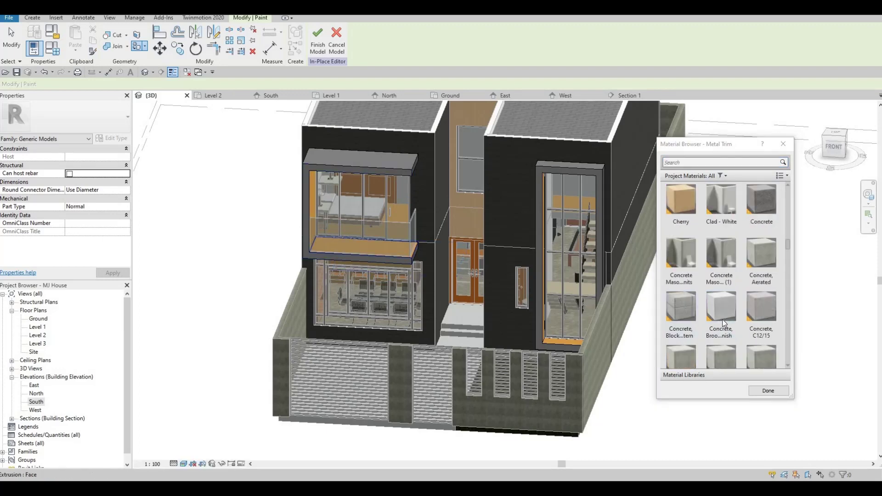
left_click(753, 290)
left_click(770, 245)
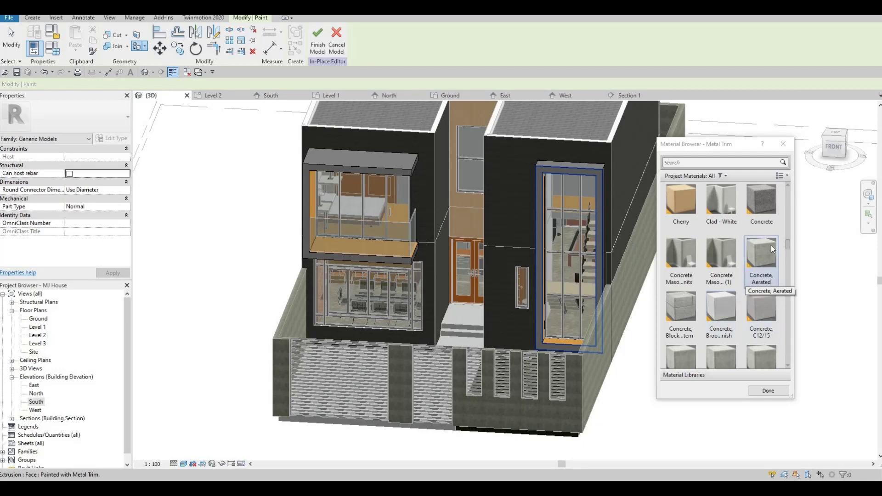
left_click(754, 220)
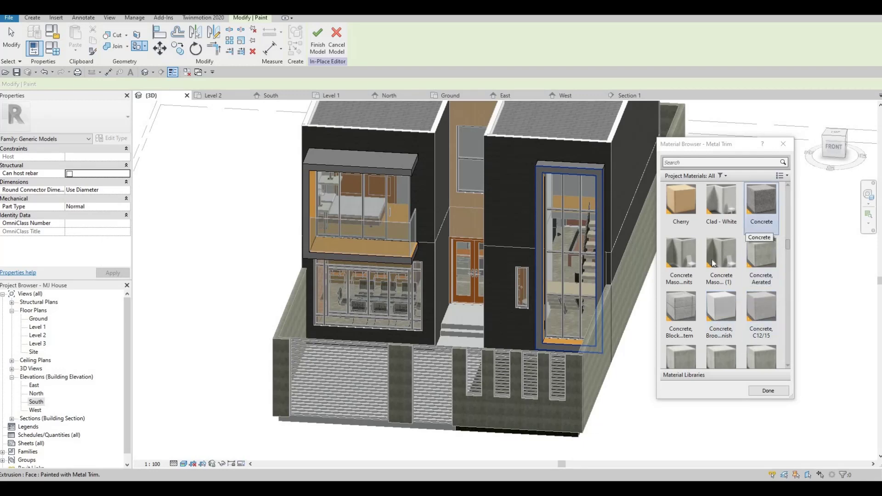
left_click(685, 259)
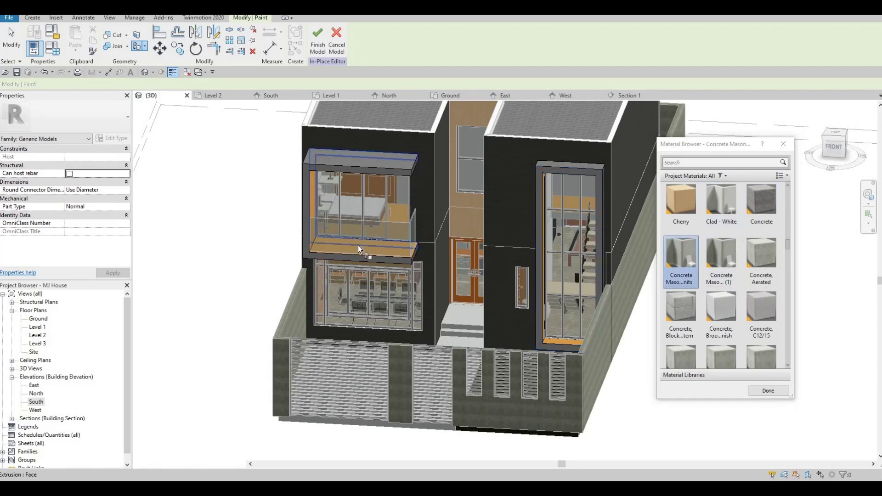
Paint the floor faces of the front balcony and the two rear balconies with Concrete Masonry Units.
scroll(357, 245, "up", 2)
left_click(375, 248)
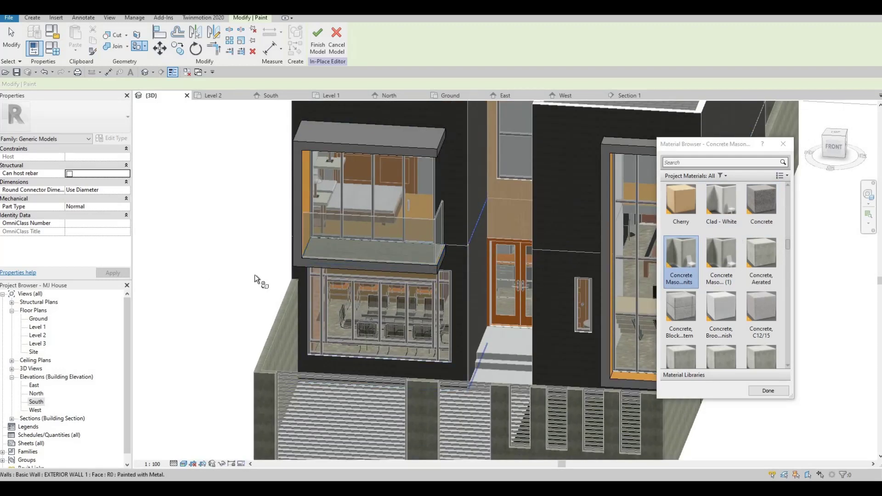
middle_click_drag(254, 274, 489, 312, "shift")
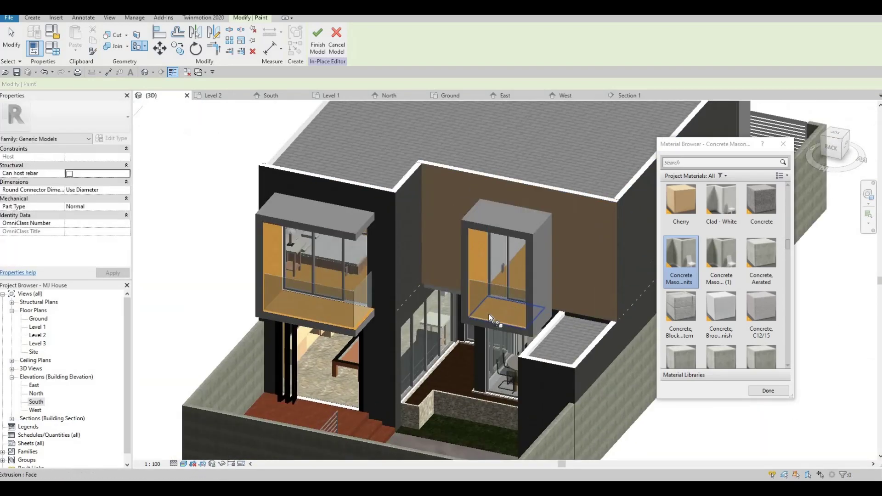
scroll(488, 313, "up", 1)
left_click(489, 314)
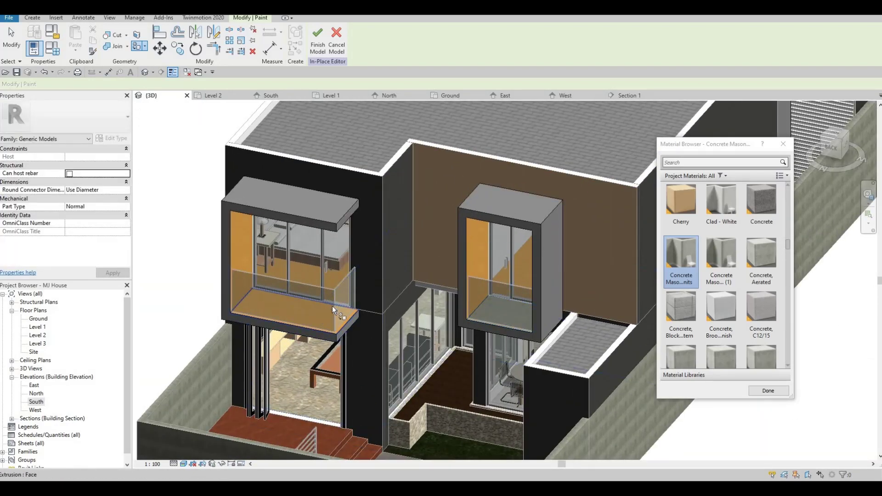
left_click(332, 306)
Finish the in-place model with its painted frames.
scroll(359, 313, "down", 3)
mouse_move(359, 315)
middle_mouse_down("shift")
mouse_move(173, 322)
mouse_move(322, 319)
middle_mouse_up("shift")
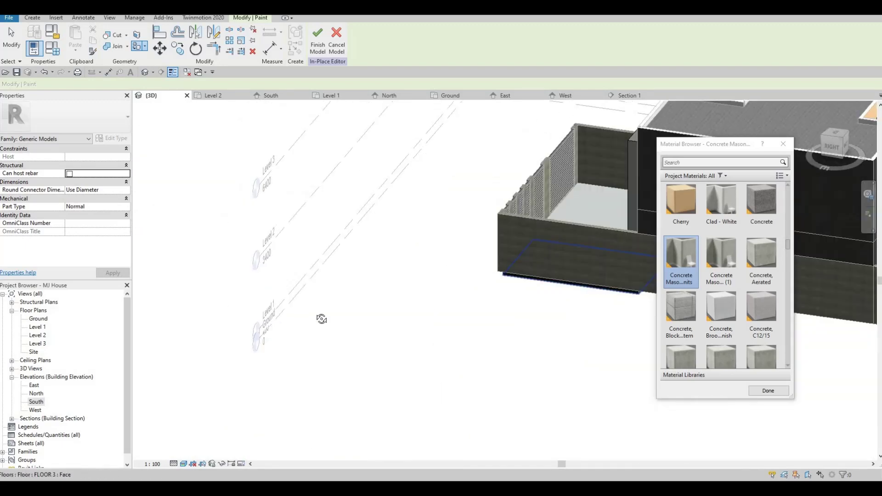
scroll(322, 319, "down", 5)
middle_click_drag(380, 379, 370, 363, "shift")
scroll(366, 304, "up", 5)
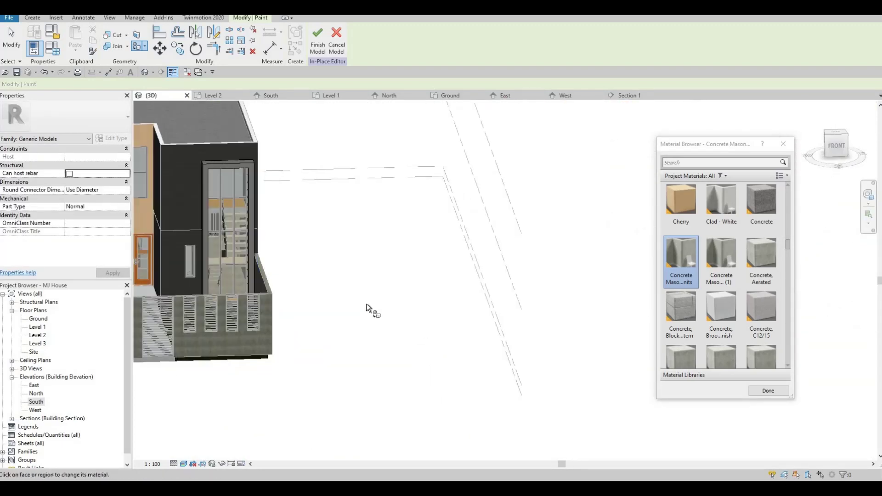
middle_click_drag(138, 222, 356, 282)
scroll(435, 321, "up", 2)
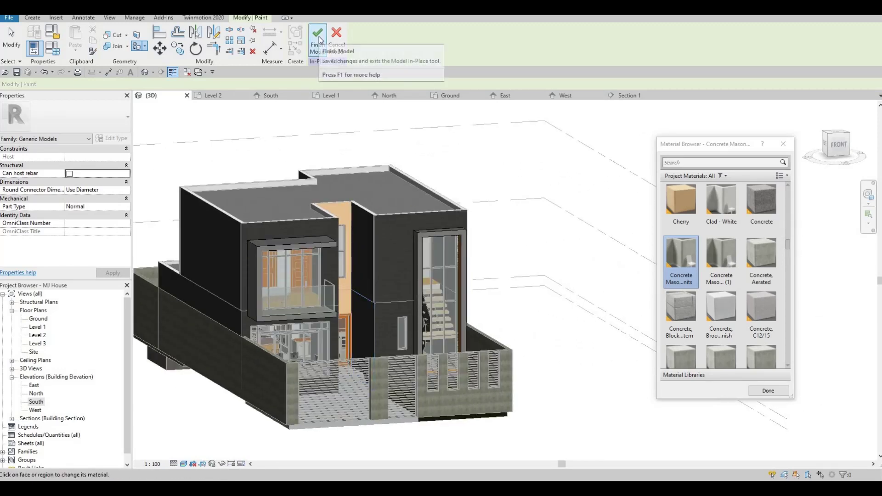
middle_click_drag(340, 247, 531, 285, "shift")
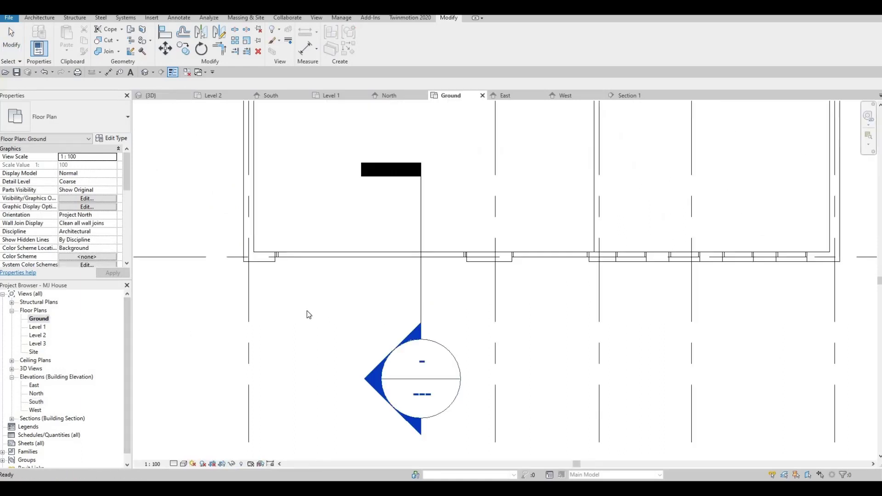
Start a new floor on the Ground level using the same FLOOR 3 type as the existing floor in the front yard.
scroll(419, 276, "down", 3)
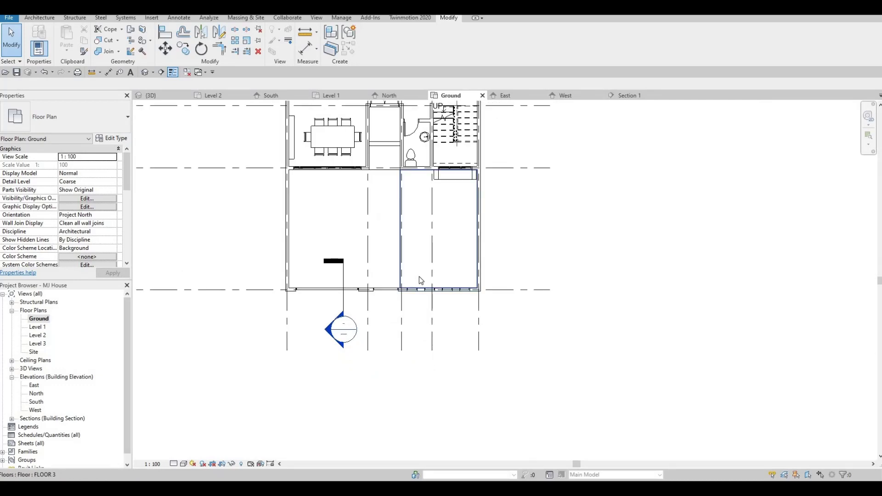
left_click(419, 278)
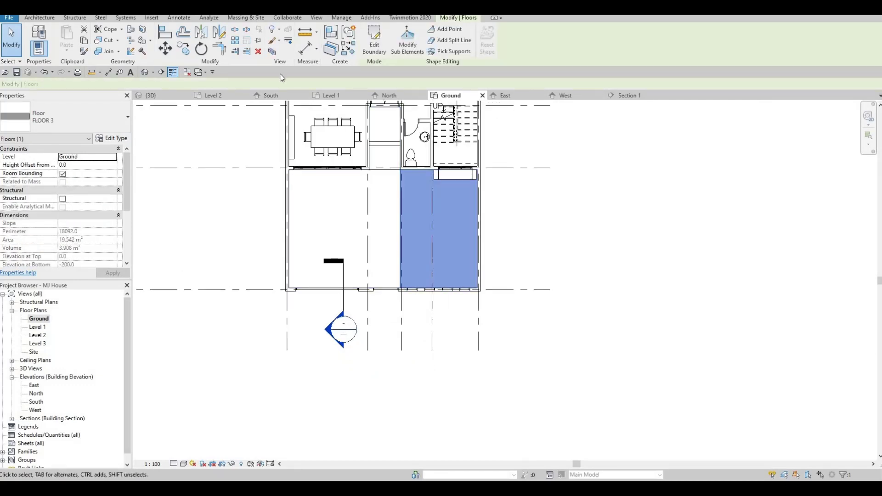
key("c")
key("s")
scroll(292, 257, "down", 4)
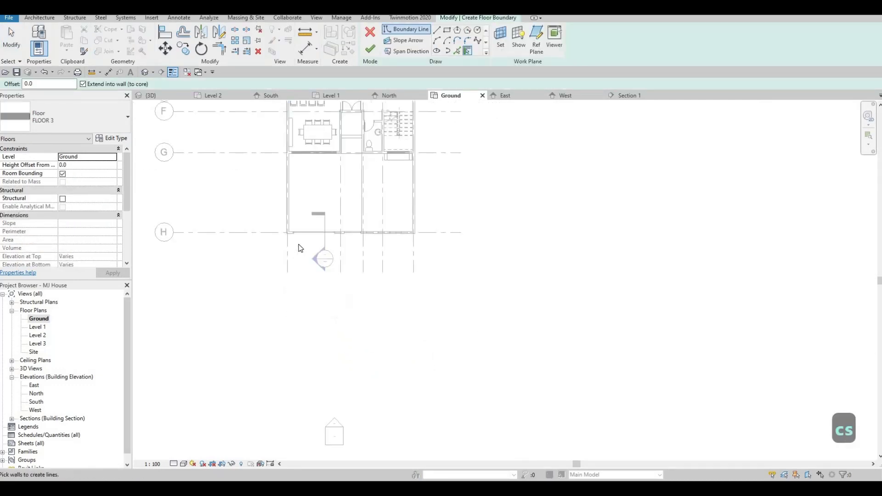
middle_click_drag(300, 248, 253, 339)
scroll(413, 171, "down", 2)
middle_click_drag(413, 171, 473, 211)
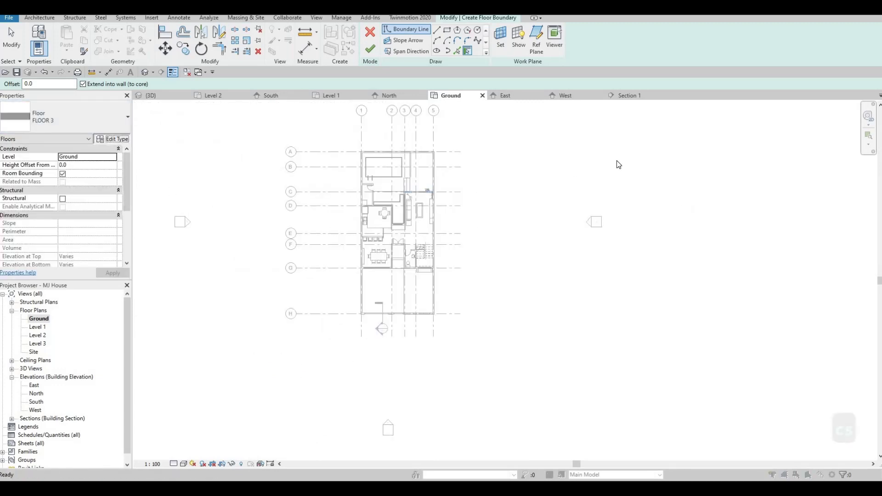
Review the type properties of the FLOOR 3 floor type.
left_click(619, 196)
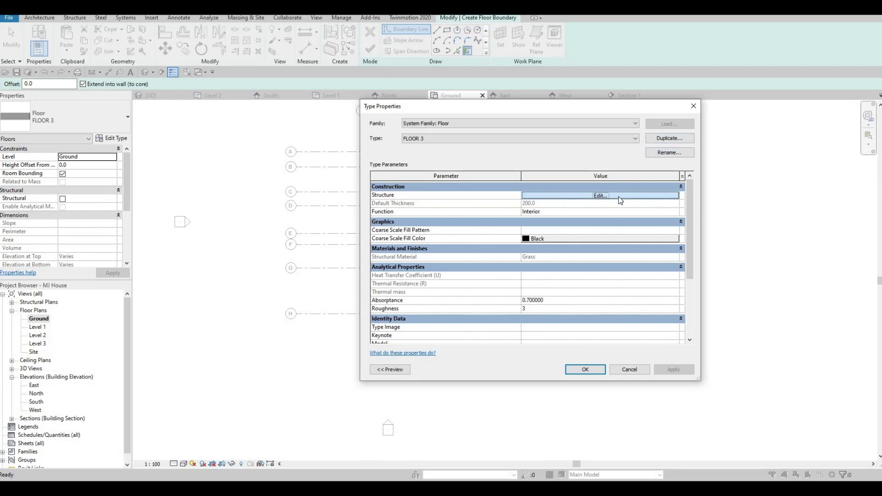
key("Escape")
key("Escape")
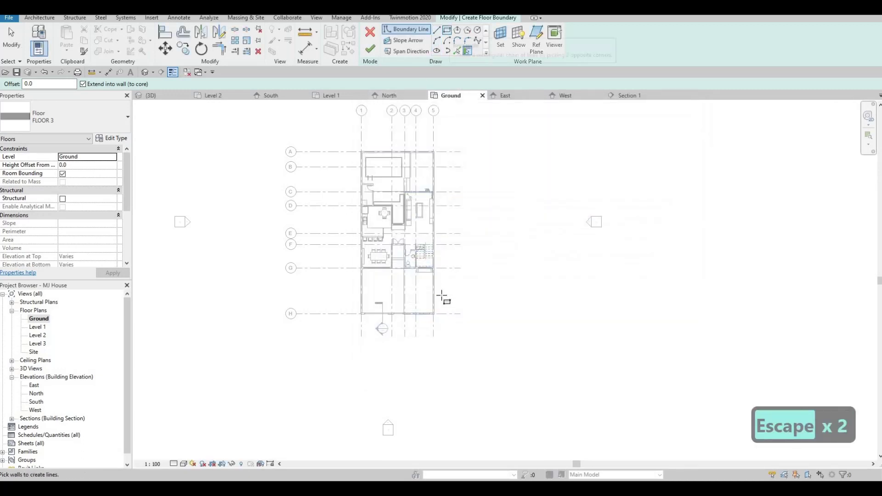
Draw a rectangular floor boundary outside the grid 5 wall, about 12910 mm wide, running from grid H to grid A.
key("l")
key("i")
scroll(442, 303, "up", 6)
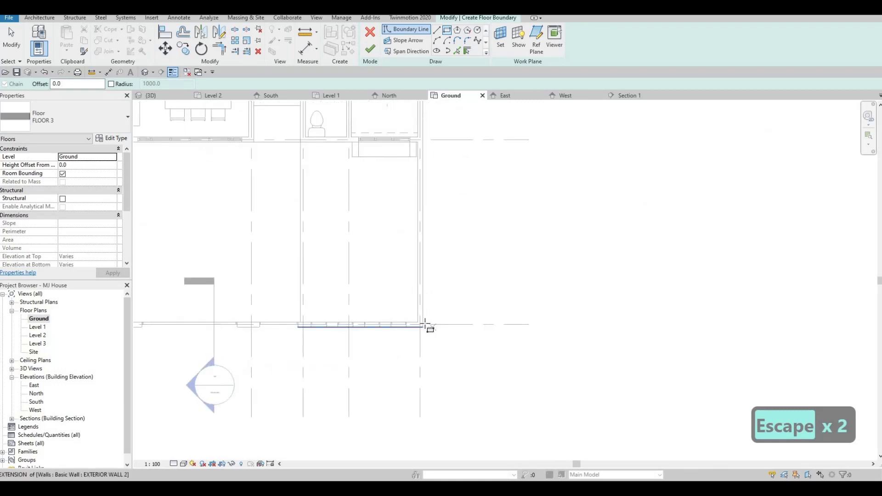
left_click(423, 322)
scroll(423, 322, "down", 5)
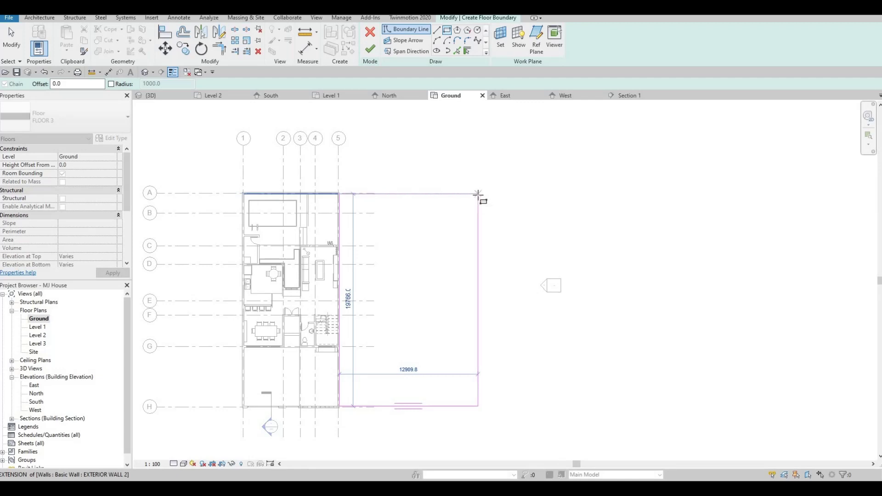
key("Escape")
scroll(345, 375, "up", 5)
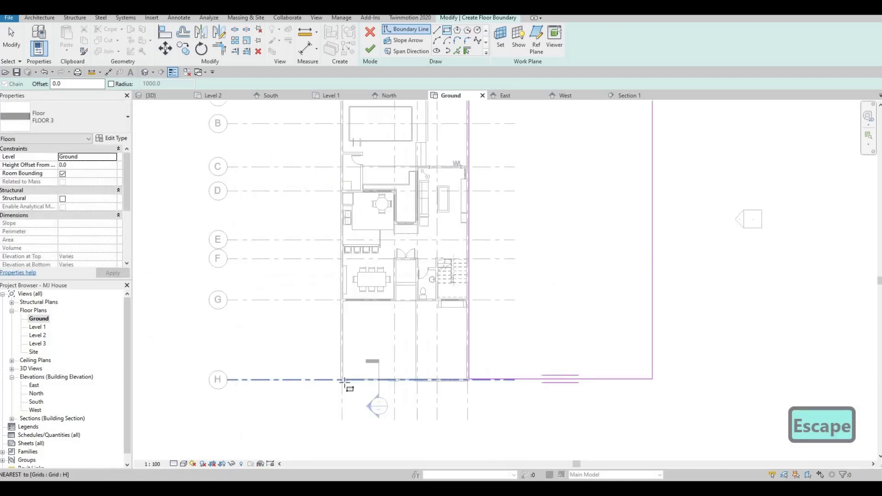
left_click(347, 384)
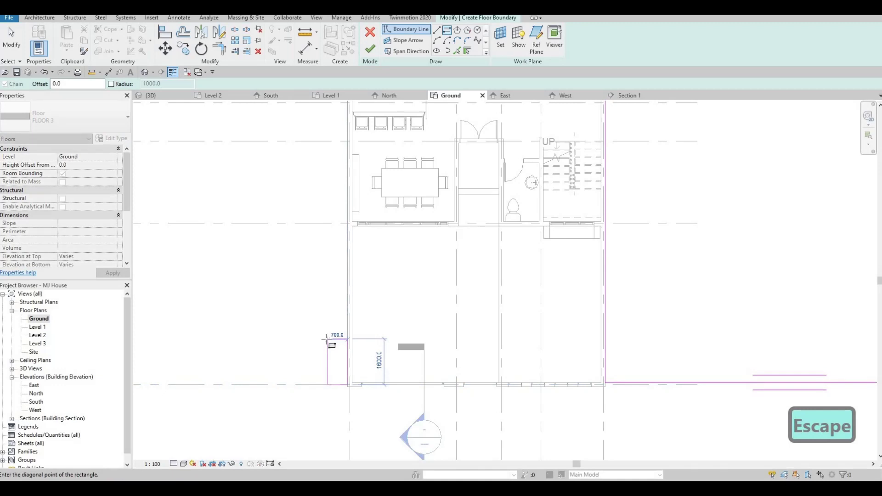
scroll(354, 386, "up", 3)
key("Escape")
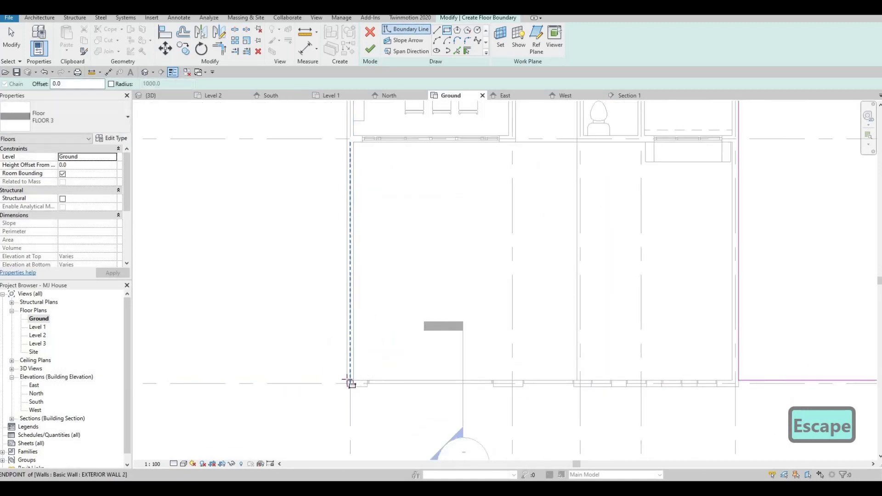
Draw a second boundary rectangle outside the grid 1 wall, from the front wall corner at grid H to slightly beyond grid A.
scroll(347, 380, "up", 1)
left_click(347, 379)
scroll(276, 255, "down", 4)
middle_click_drag(308, 294, 326, 310)
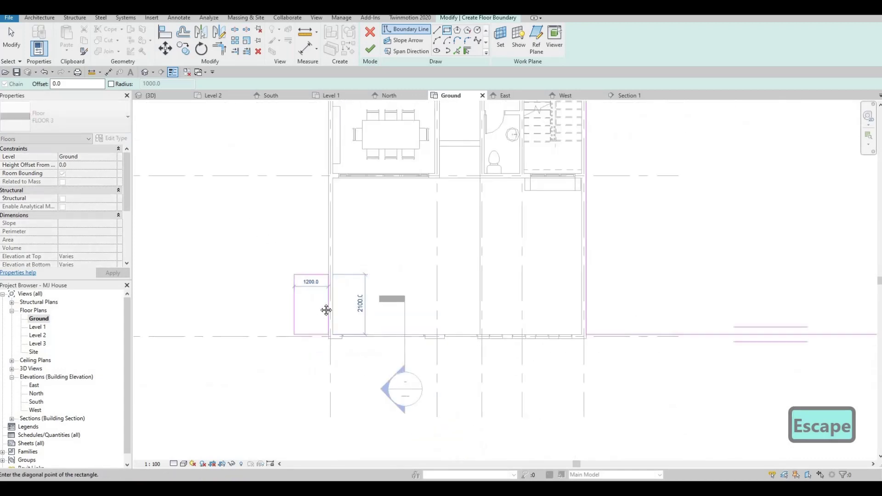
scroll(227, 167, "down", 5)
left_click(222, 166)
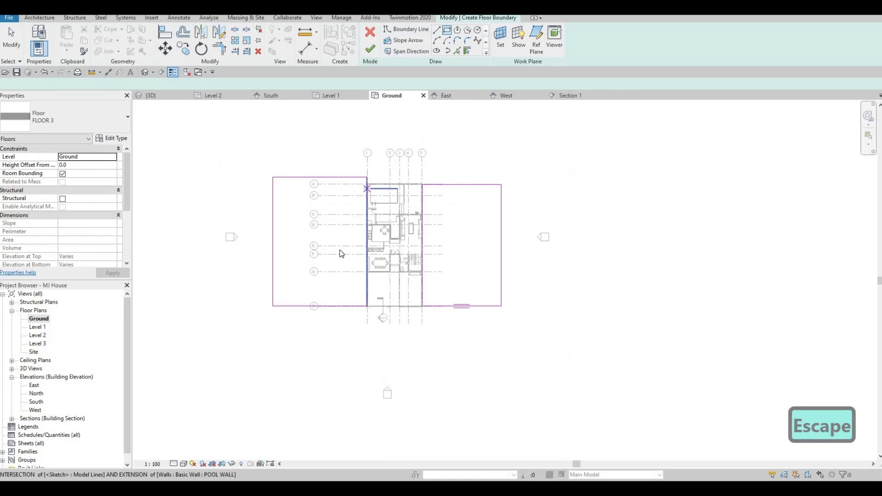
Draw a third boundary rectangle behind the house, wide enough to extend past the outer edges of both side rectangles.
scroll(285, 147, "down", 3)
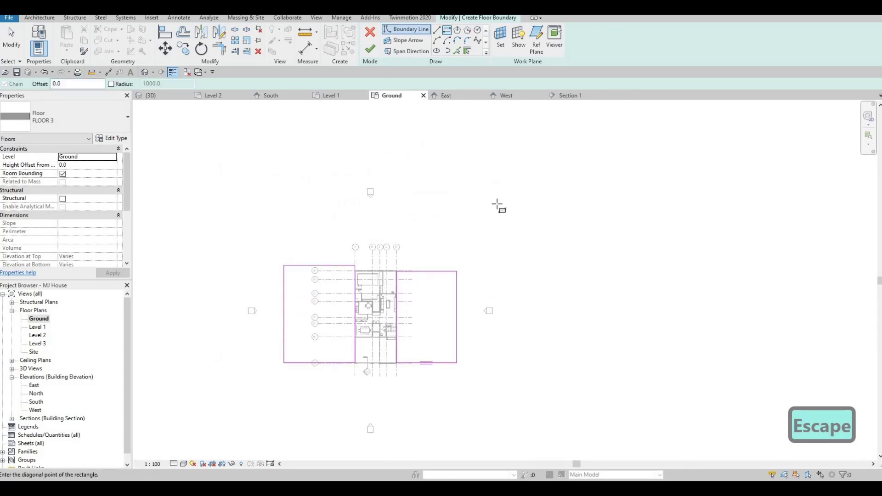
left_click(497, 206)
scroll(447, 275, "up", 3)
key("Escape")
key("Escape")
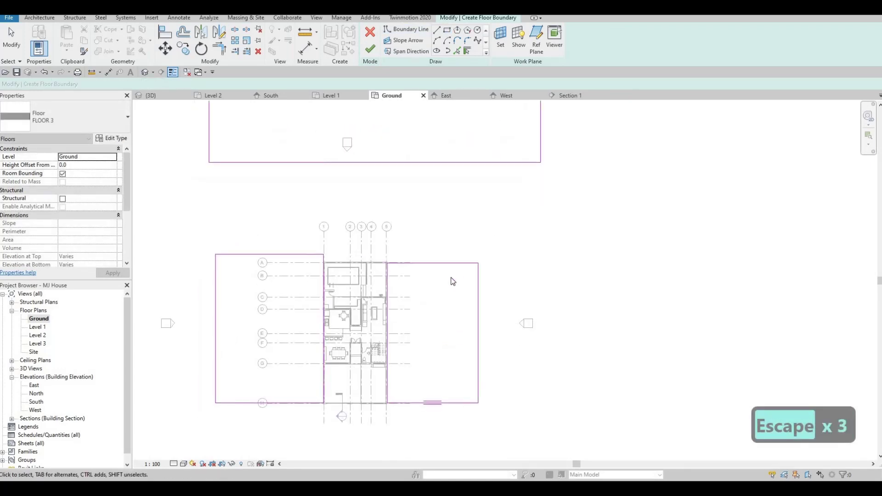
Try to trim the rear rectangle's near edge with the outer edge of the rectangle beside grid 5, and undo it.
key("t")
key("r")
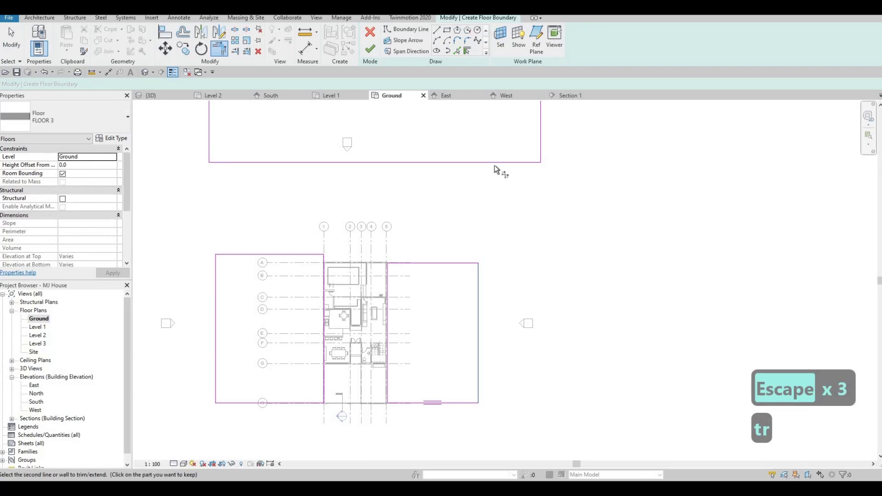
left_click(490, 170)
left_click(486, 174)
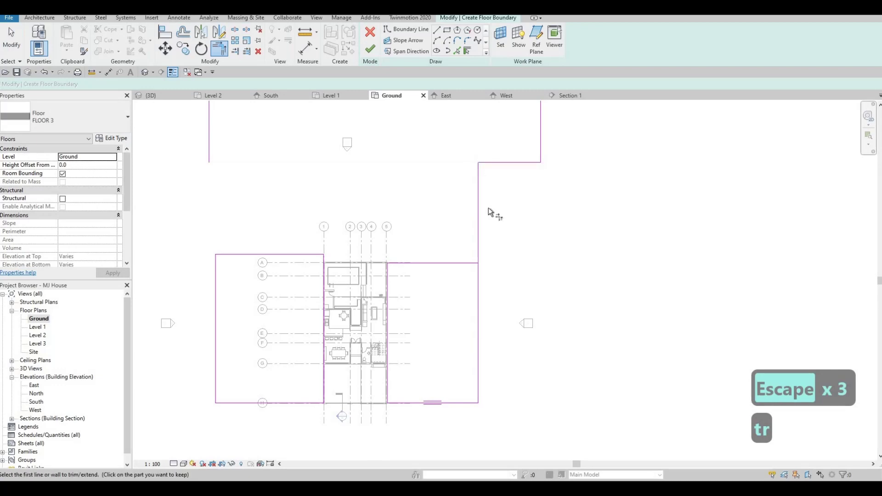
key("ctrl+z")
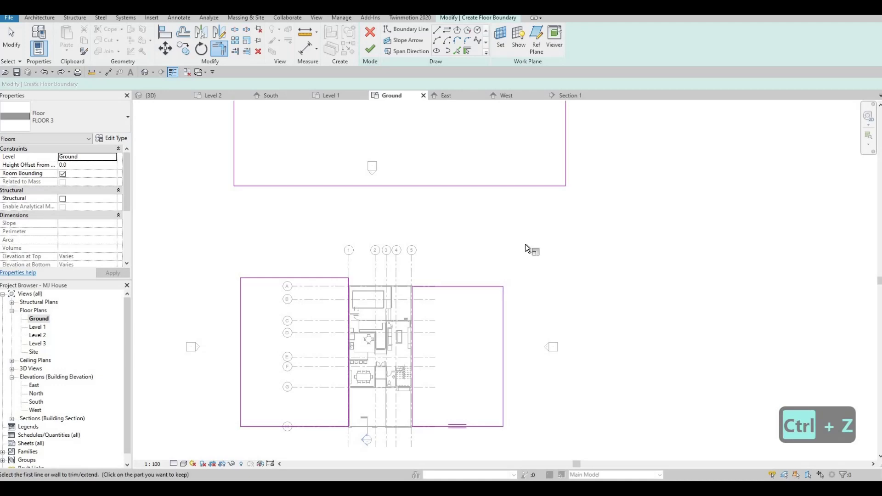
key("r")
key("e")
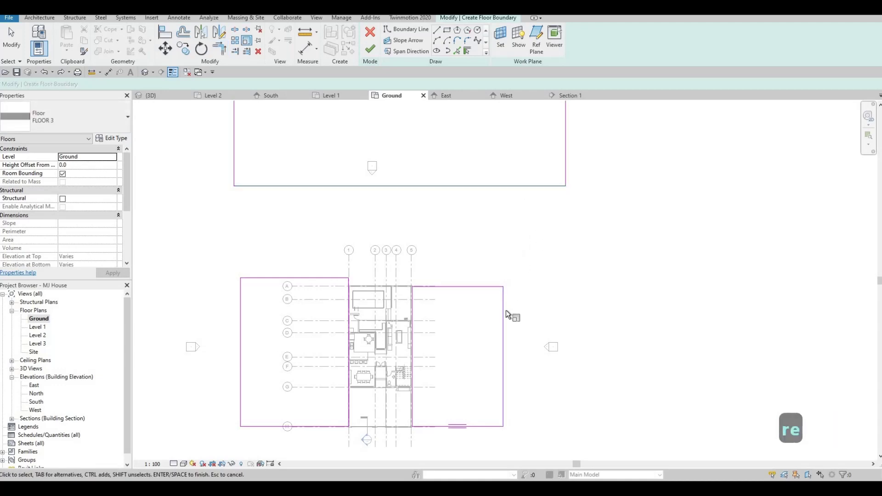
key("Escape")
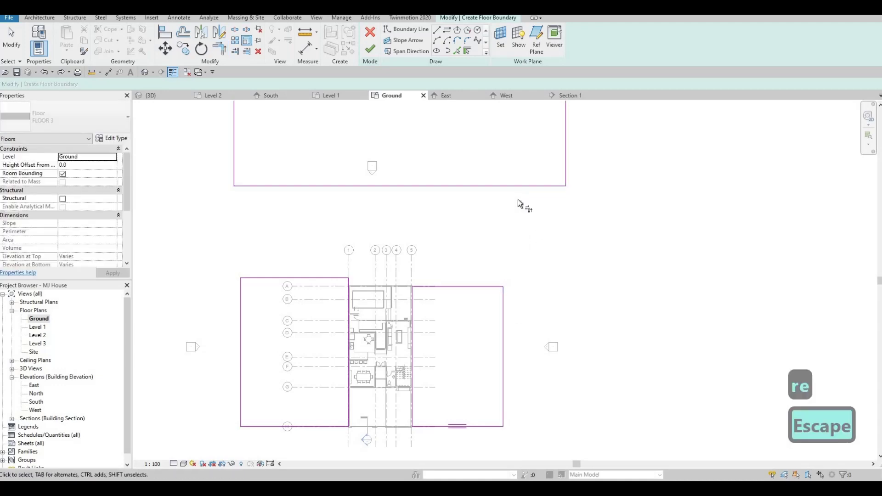
key("Escape")
Trim the outer edge of the grid 5 side rectangle and the rear rectangle's near edge into a corner.
key("t")
key("r")
left_click(505, 325)
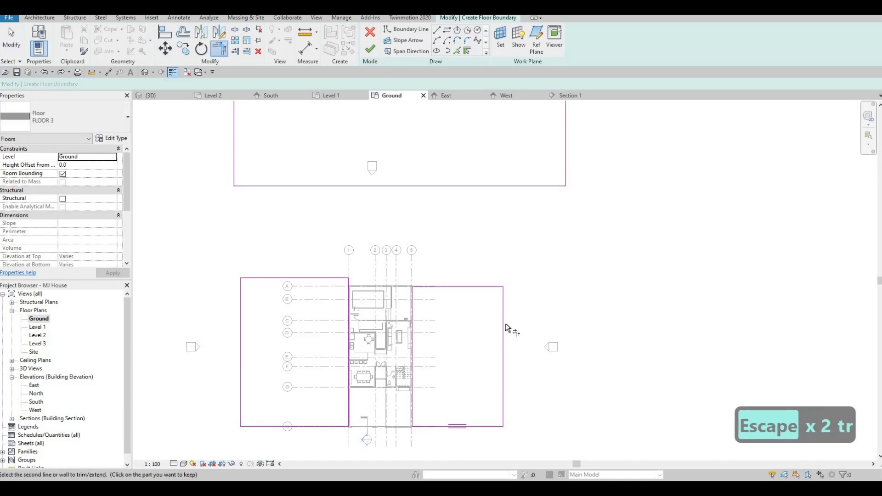
left_click(242, 186)
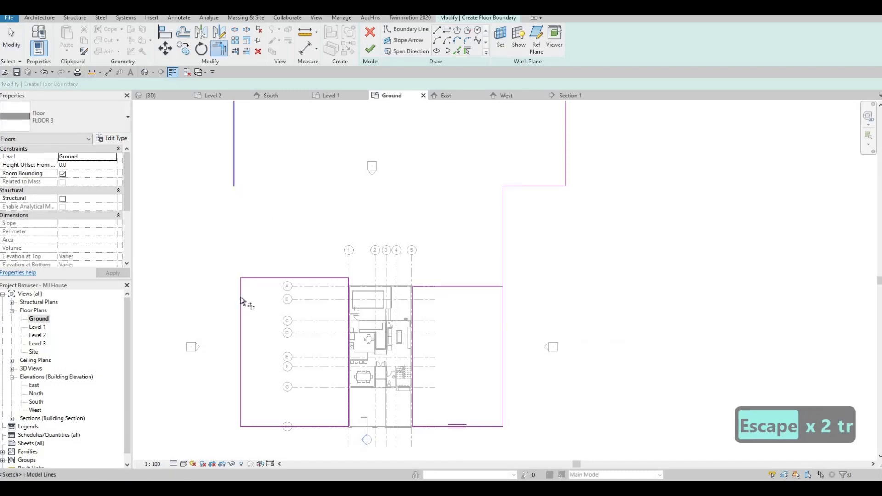
left_click(233, 147)
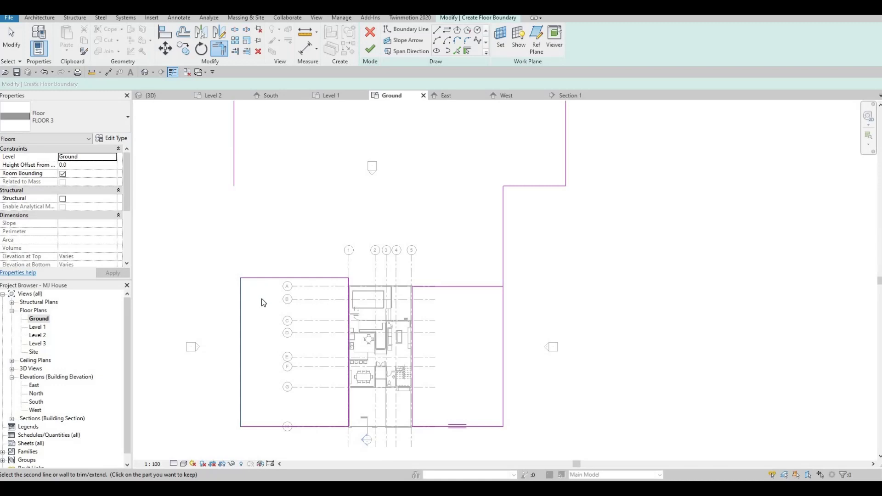
key("Escape")
key("Escape")
Add a boundary line along the house's rear wall at grid A by picking the wall's outer edge.
scroll(263, 302, "down", 1)
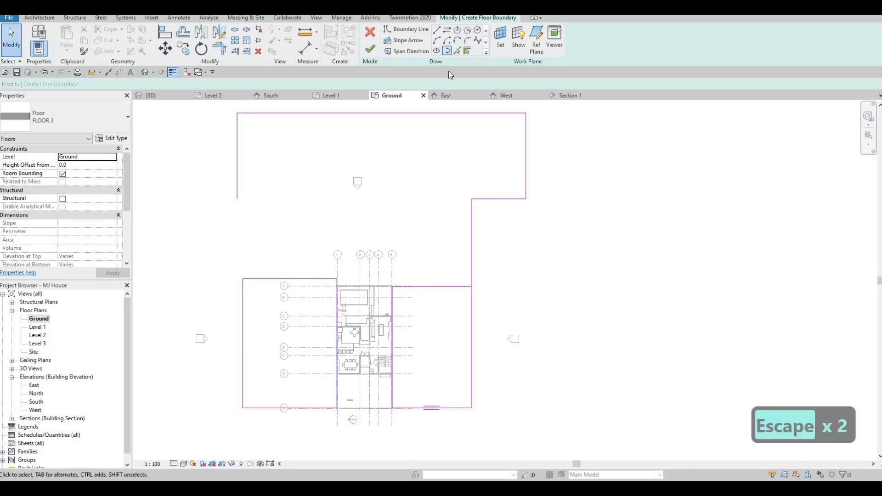
scroll(374, 285, "up", 5)
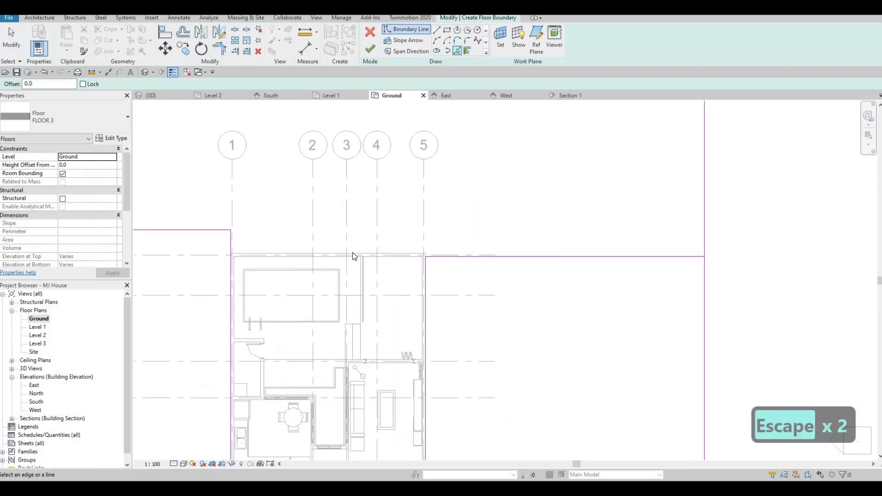
key("Escape")
key("Escape")
Delete the rear edges of the two side rectangles so they open toward the area behind the house.
left_click(515, 256)
key("Delete")
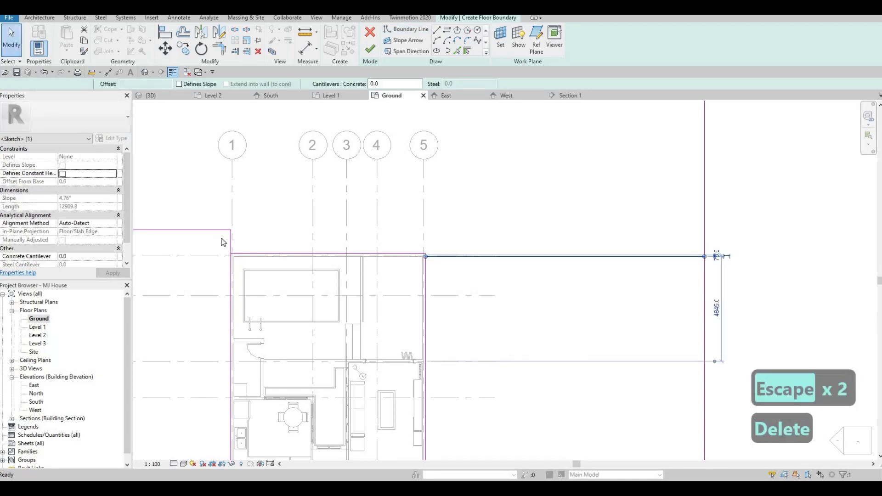
scroll(222, 242, "down", 1)
scroll(240, 228, "down", 2)
left_click(292, 271)
key("Delete")
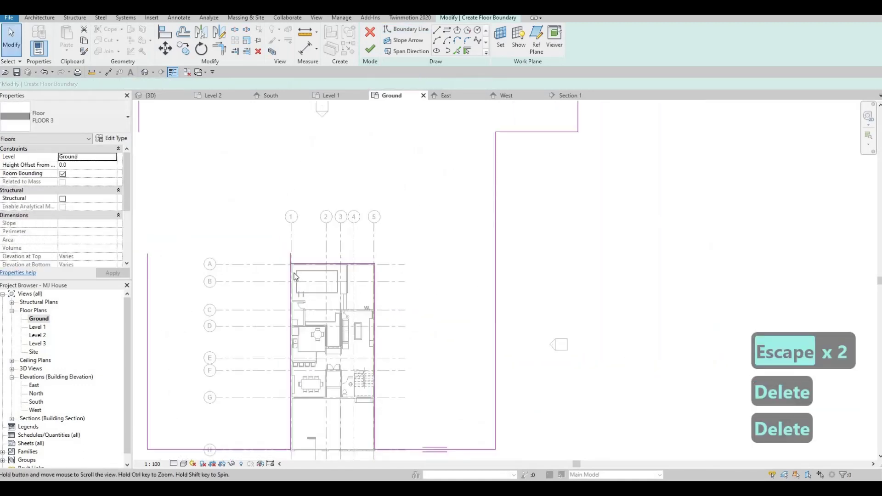
Extend the outer boundary line beside grid 1 to meet the rearmost line, and delete the leftover side of the rear rectangle.
scroll(292, 276, "down", 2)
key("t")
key("r")
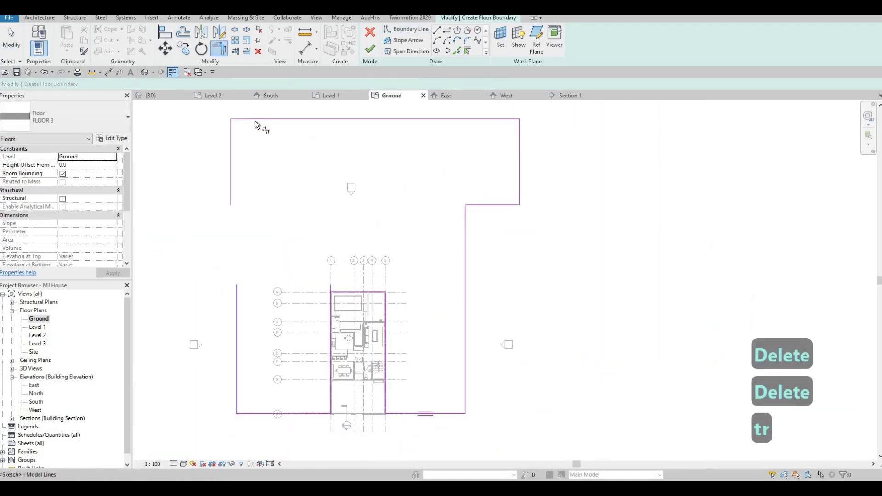
left_click(255, 120)
left_click(231, 137)
key("Escape")
key("Escape")
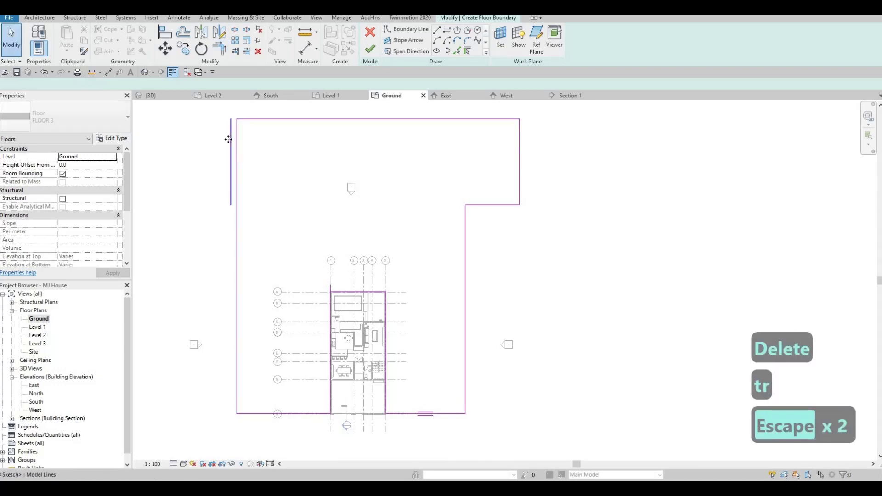
left_click(229, 139)
key("Delete")
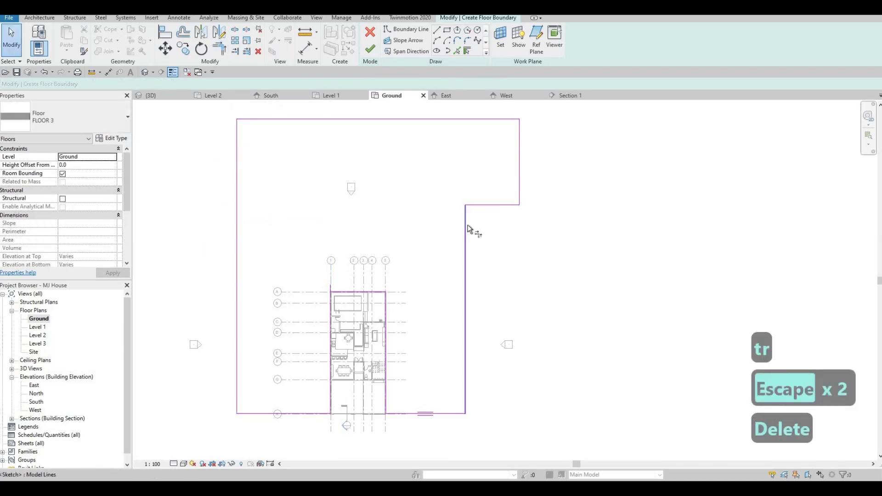
Extend the outer boundary line beside grid 5 to meet the rearmost line, and delete the two leftover rear rectangle segments.
key("t")
key("r")
left_click(414, 118)
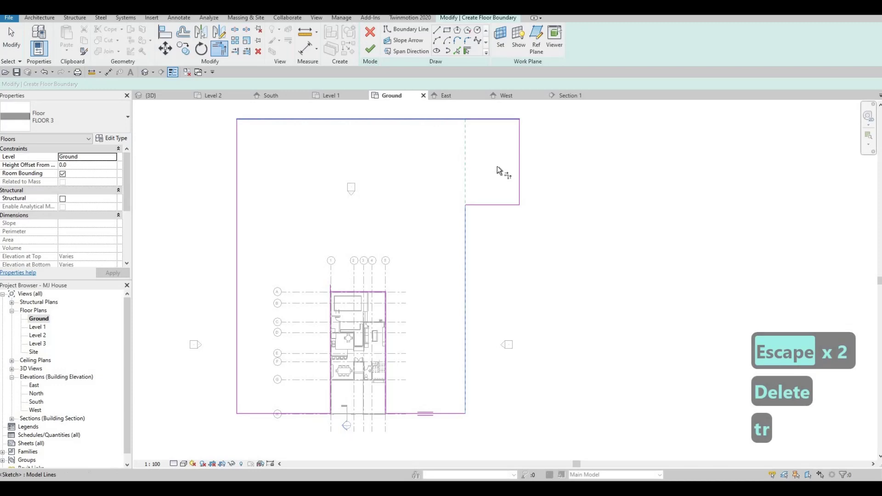
key("Escape")
key("Tab")
left_click(494, 206)
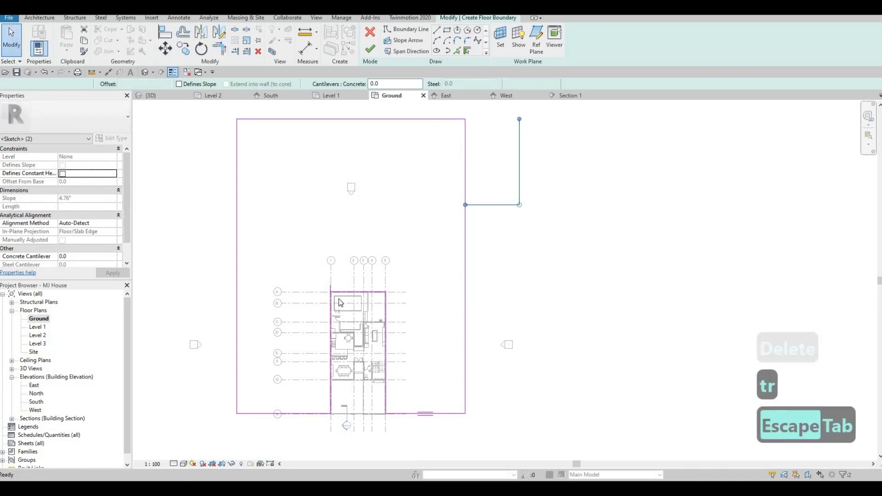
key("Delete")
Trim the boundary lines along the house into clean corners at grid A with grids 1 and 5.
scroll(336, 285, "up", 5)
key("Escape")
key("Escape")
key("t")
key("r")
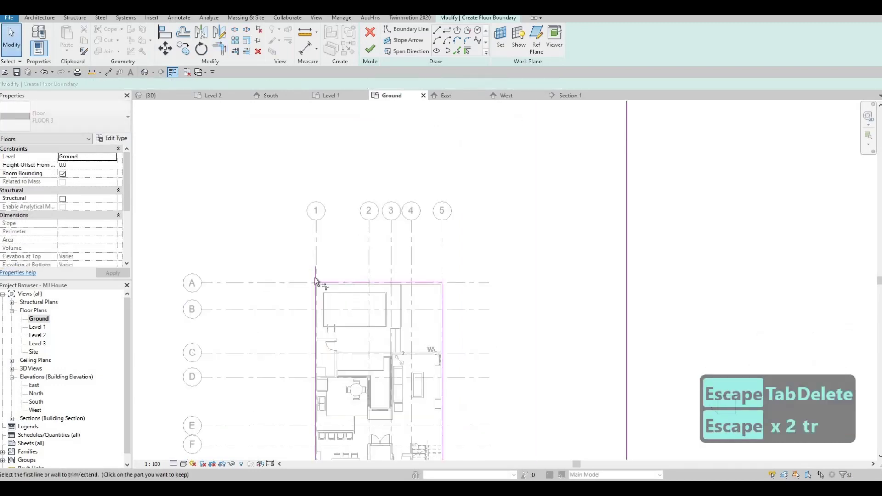
left_click(301, 298)
left_click(486, 279)
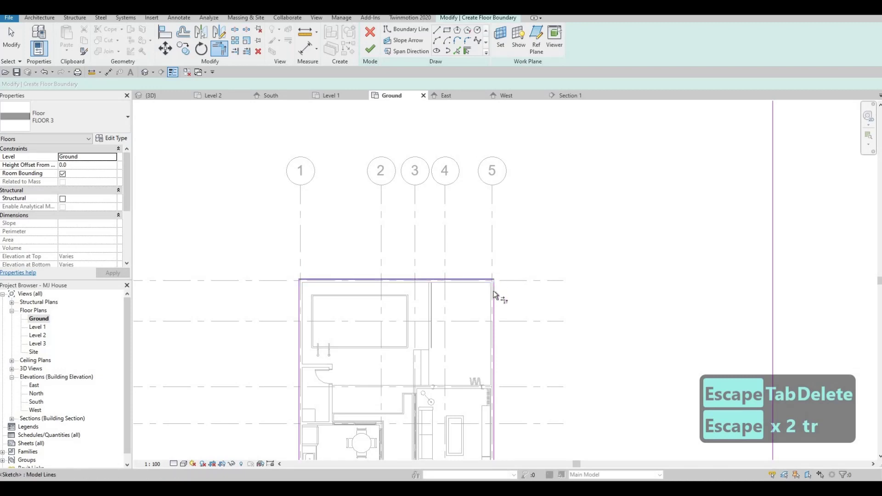
left_click(494, 294)
left_click(491, 275)
scroll(527, 307, "down", 2)
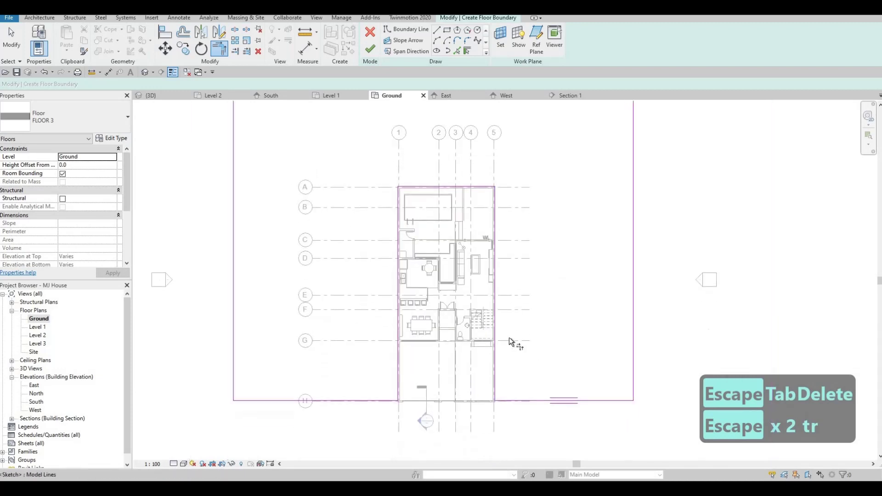
Align the front boundary line beside grid 5 with the inner face of the front wall at grid H.
scroll(512, 340, "up", 5)
scroll(467, 351, "up", 3)
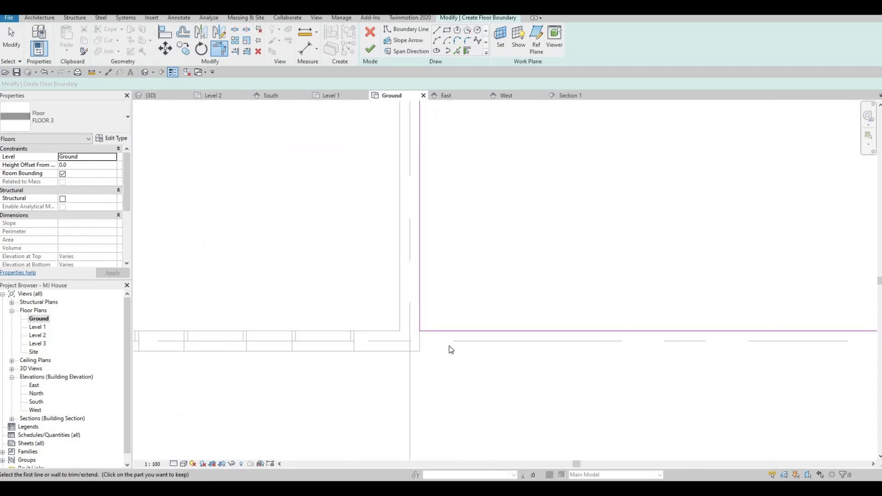
key("Escape")
key("Escape")
key("a")
key("l")
left_click(434, 329)
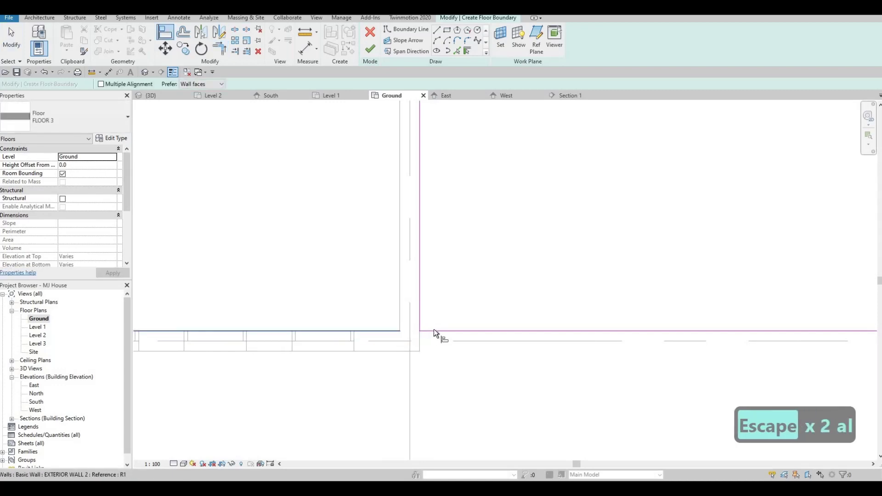
left_click(434, 329)
scroll(505, 337, "down", 4)
middle_click_drag(262, 339, 496, 341)
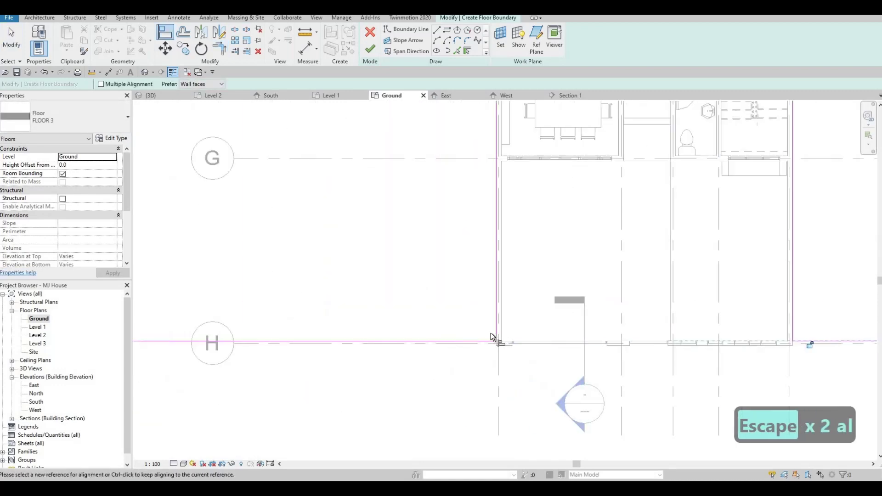
Align the front boundary line beside grid 1 with the front wall face at grid H.
scroll(443, 341, "up", 4)
left_click(439, 335)
scroll(450, 299, "down", 5)
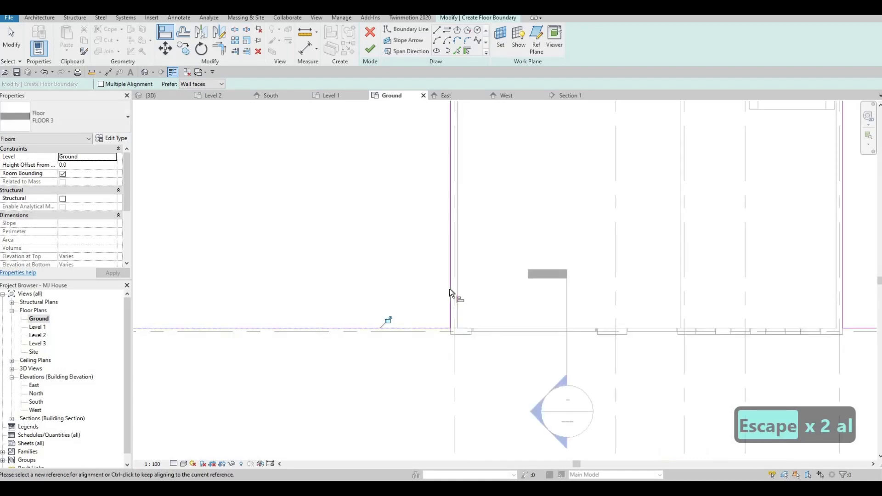
key("Escape")
key("Escape")
Move both outer side boundary lines farther out, placing the one beyond grid 5 about 36000 from the house.
scroll(381, 230, "down", 4)
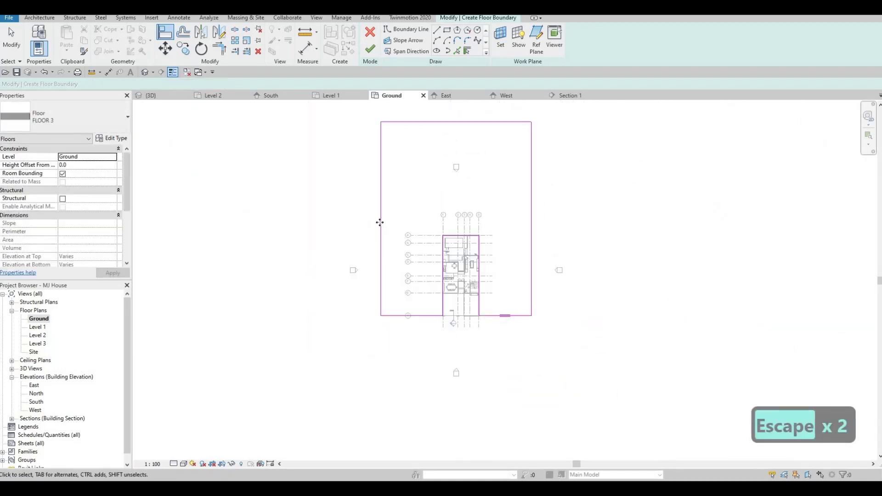
left_click(380, 220)
key("ctrl+z")
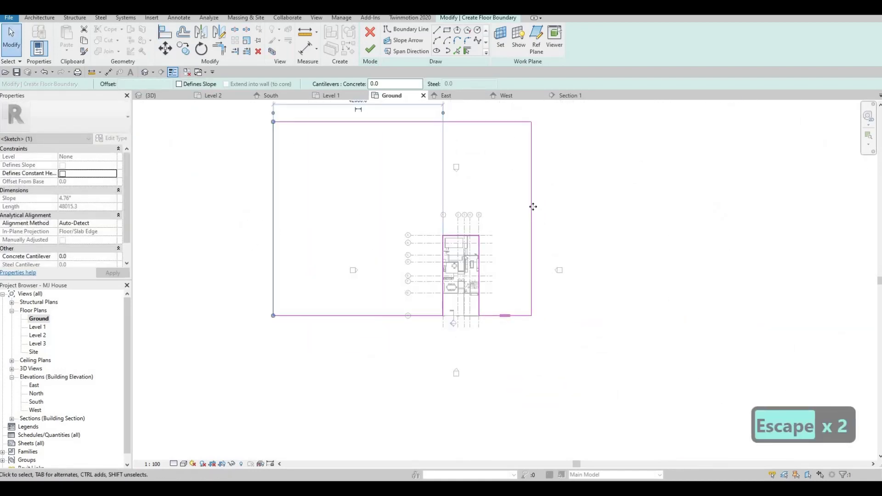
left_click(531, 205)
mouse_move(531, 205)
left_mouse_down()
mouse_move(564, 191)
mouse_move(613, 207)
left_mouse_up()
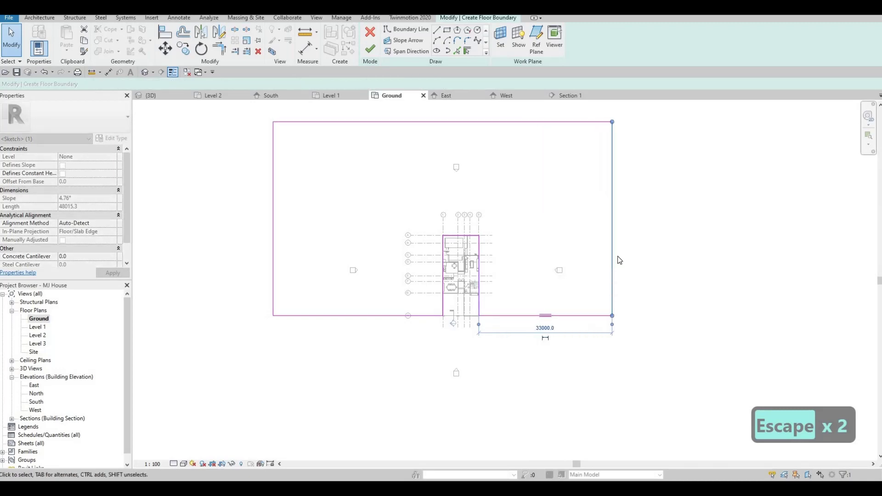
Finish the floor sketch without attaching the walls, and switch to the 3D view.
left_click(368, 50)
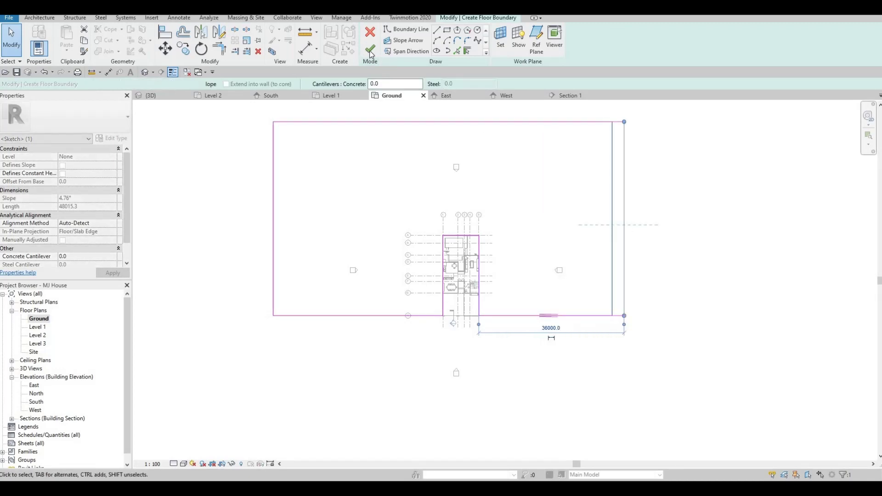
scroll(508, 250, "up", 10)
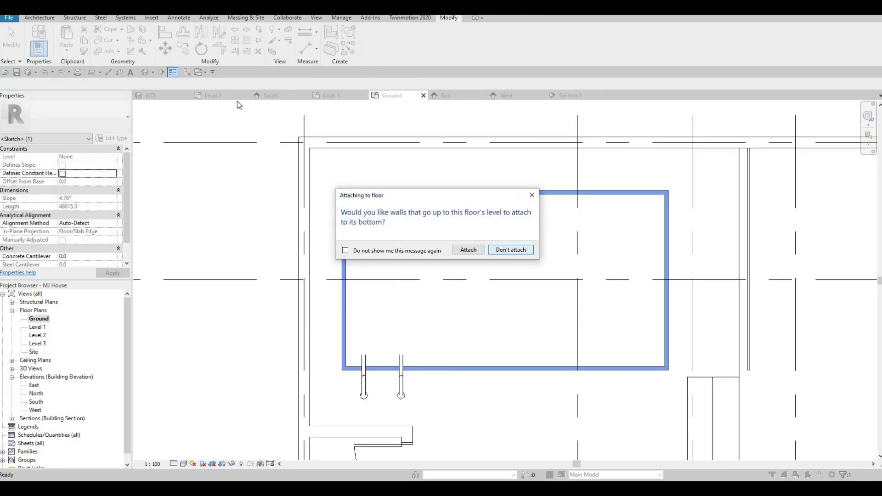
key("Return")
key("ctrl+Tab")
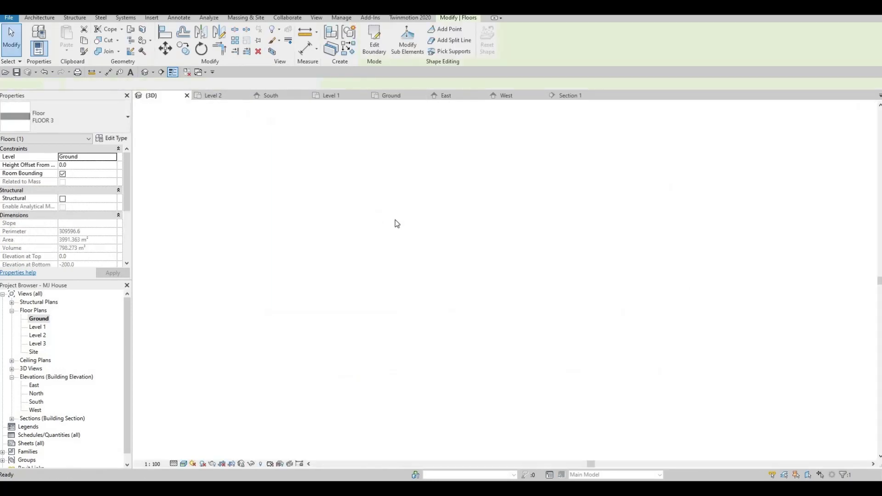
Examine the new ground surface and the house's front fence edge in the 3D view.
middle_click_drag(407, 233, 555, 252, "shift")
key("Escape")
key("Escape")
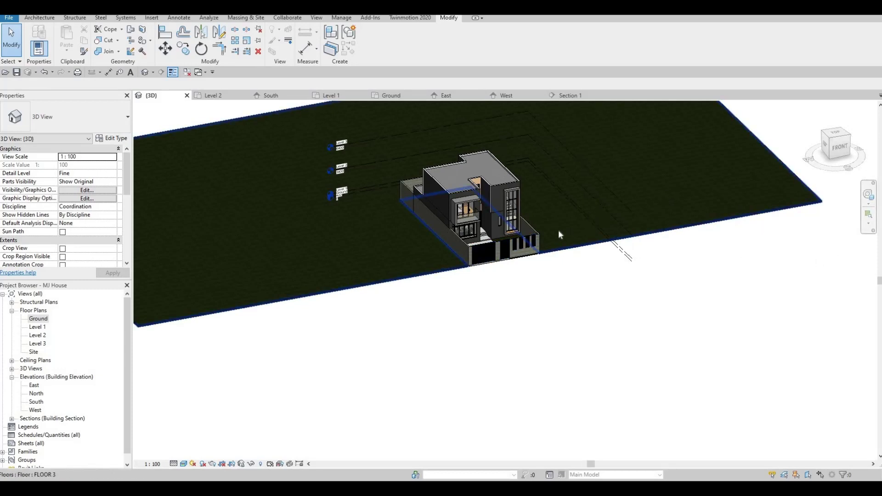
scroll(478, 266, "up", 2)
scroll(439, 211, "up", 2)
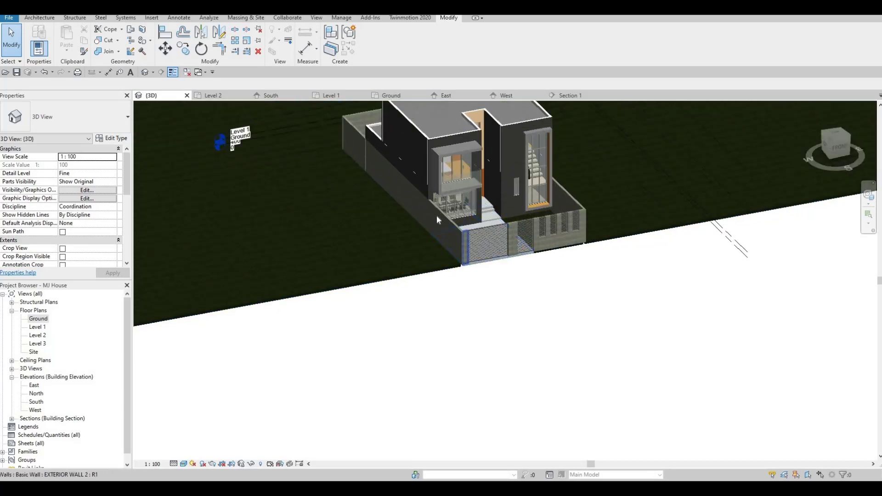
middle_click_drag(518, 261, 526, 243)
scroll(525, 242, "down", 3)
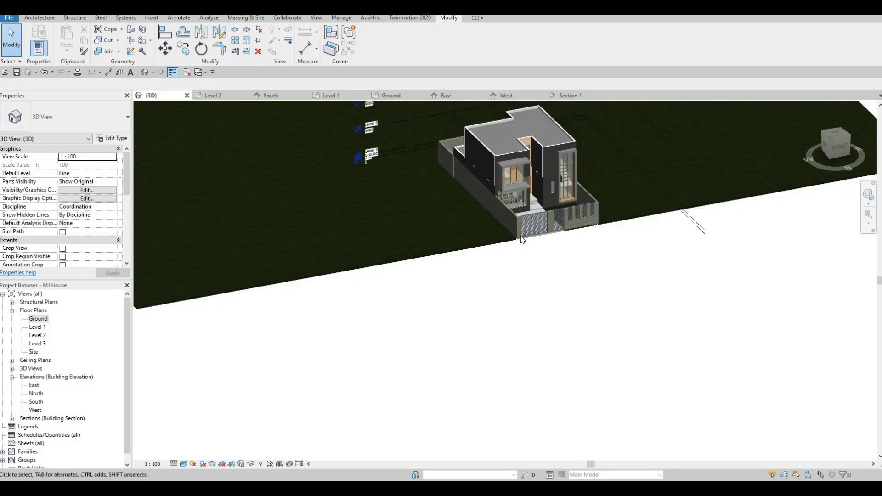
scroll(520, 236, "up", 5)
scroll(490, 247, "up", 1)
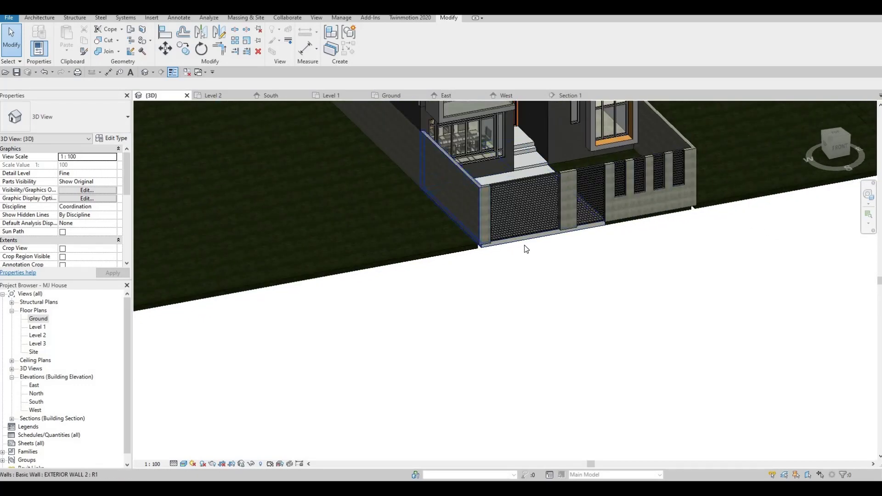
key("F1")
key("F1")
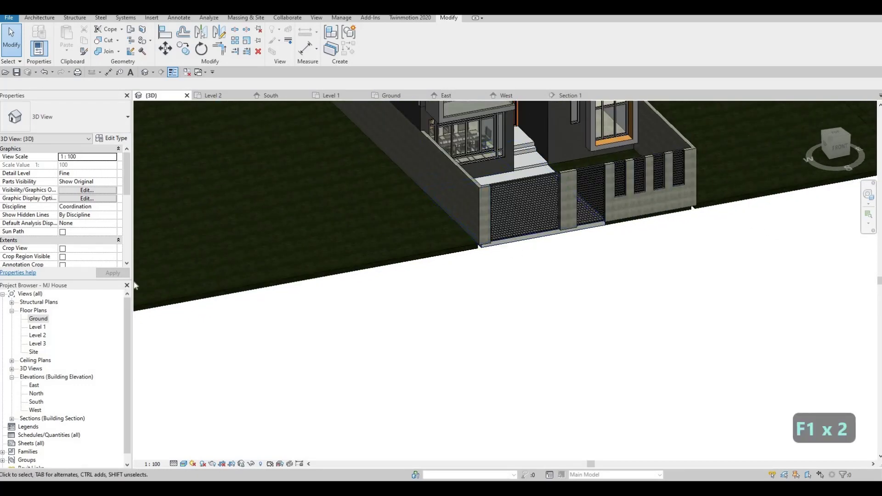
Start a new floor sketch on the Ground plan and duplicate the FLOOR 3 type as FLOOR 9.
double_click(37, 319)
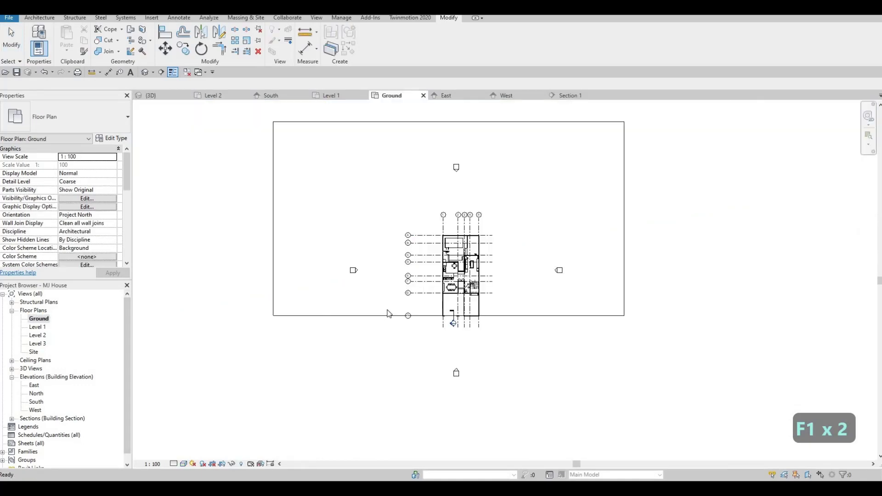
left_click(39, 18)
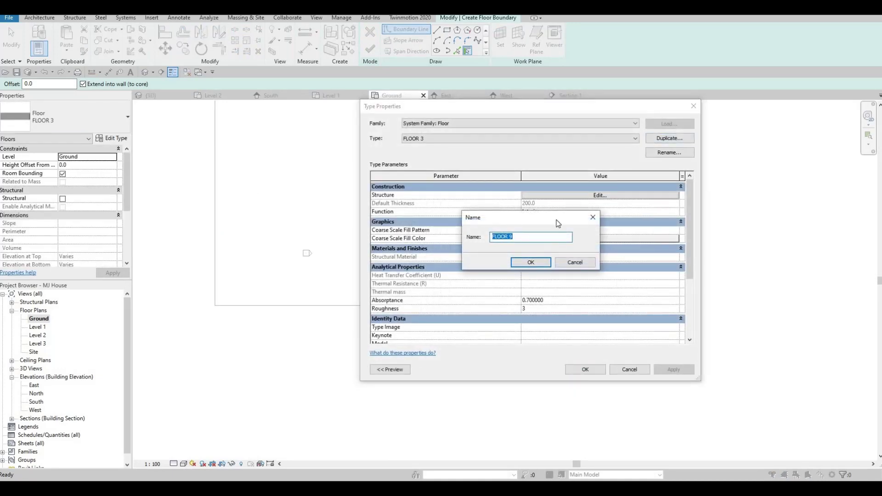
type("FLOOR 9")
key("Return")
Set FLOOR 9's structure layer material to Concrete, C20/25 from the AEC Materials library and accept the type.
left_click(577, 198)
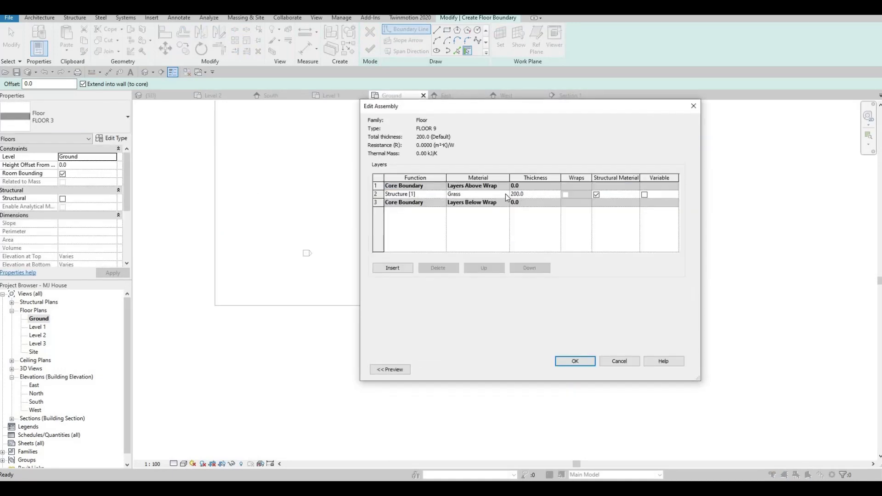
left_click(506, 195)
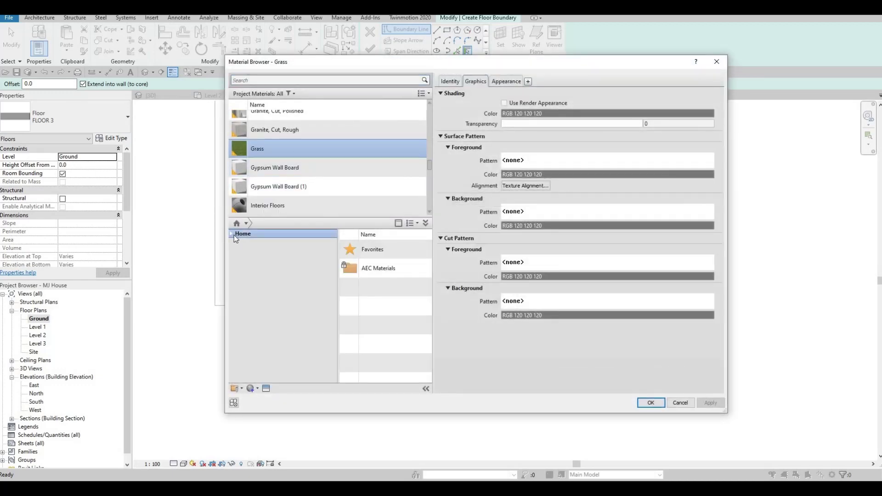
left_click(232, 234)
left_click(236, 250)
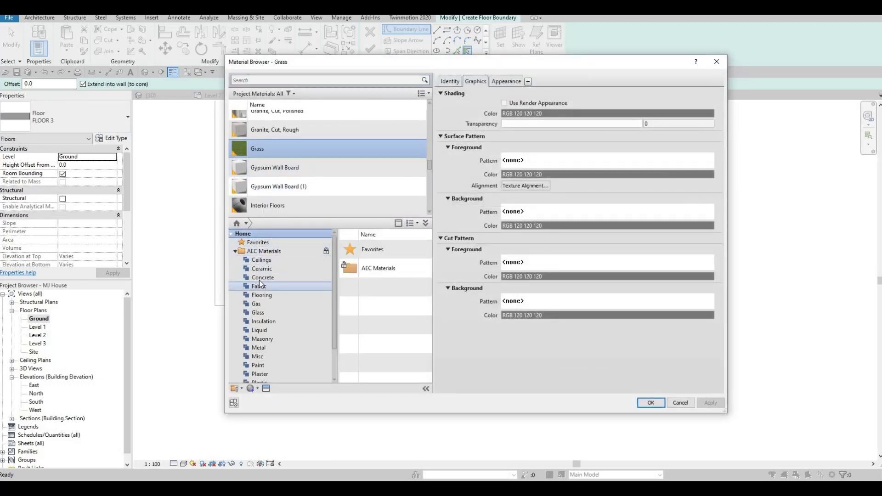
left_click(260, 279)
scroll(408, 318, "down", 2)
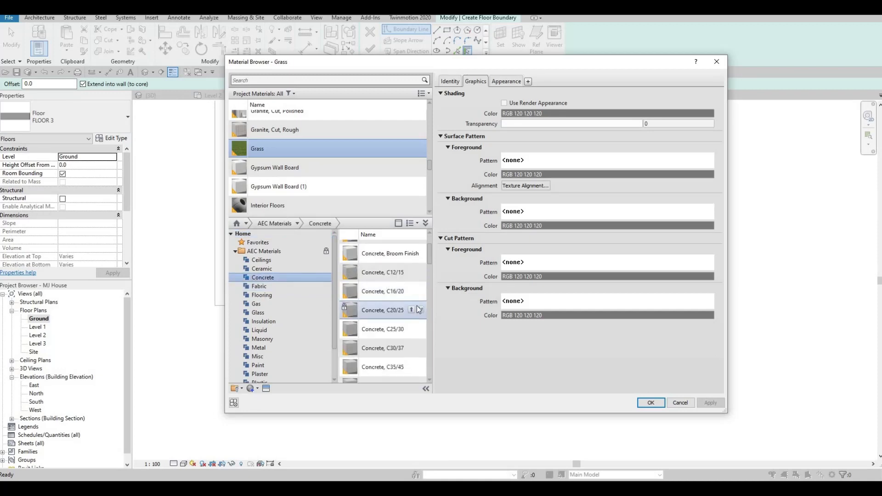
left_click(418, 309)
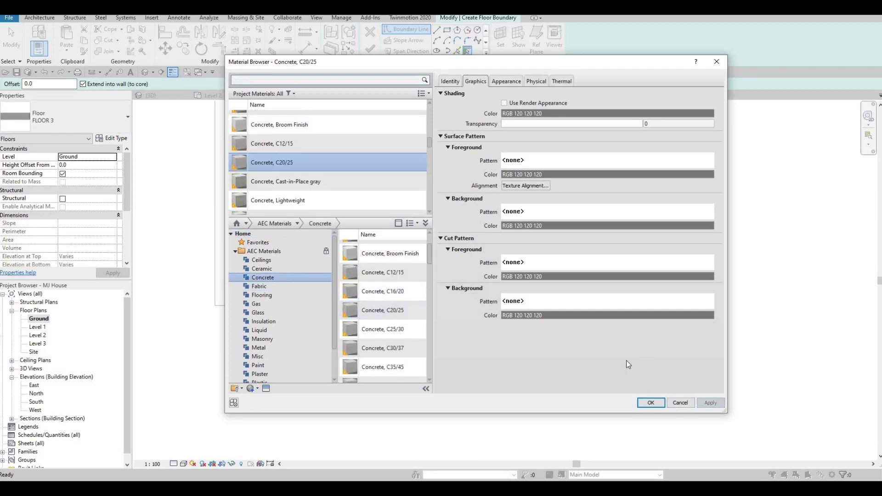
left_click(652, 405)
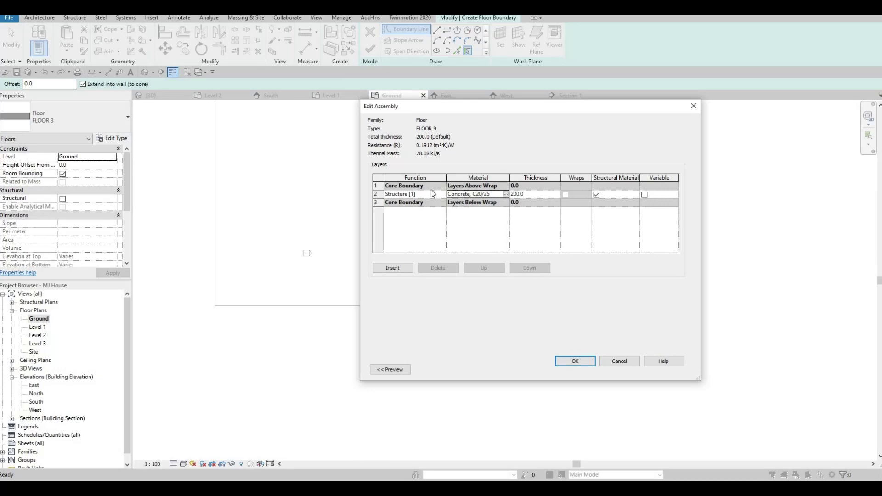
left_click(572, 361)
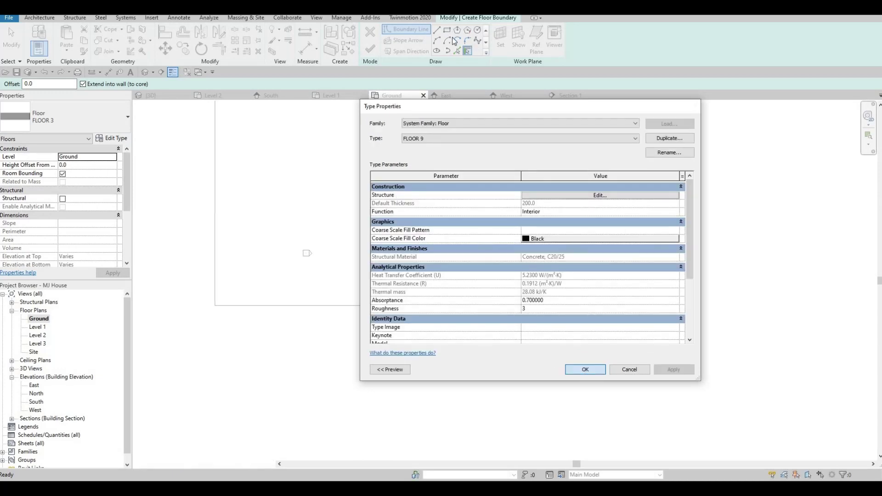
left_click(585, 369)
Sketch a boundary rectangle about 87000 by 3000 along the full front edge of the ground surface.
key("l")
key("i")
scroll(203, 309, "up", 2)
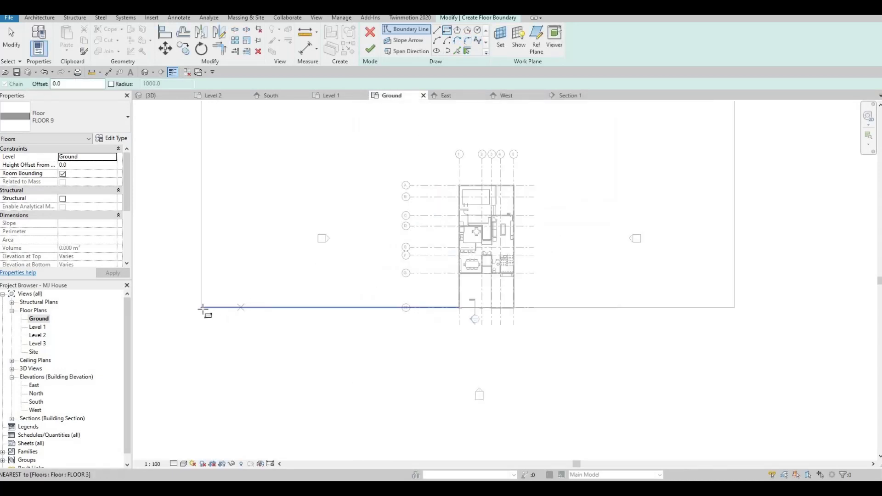
left_click(201, 299)
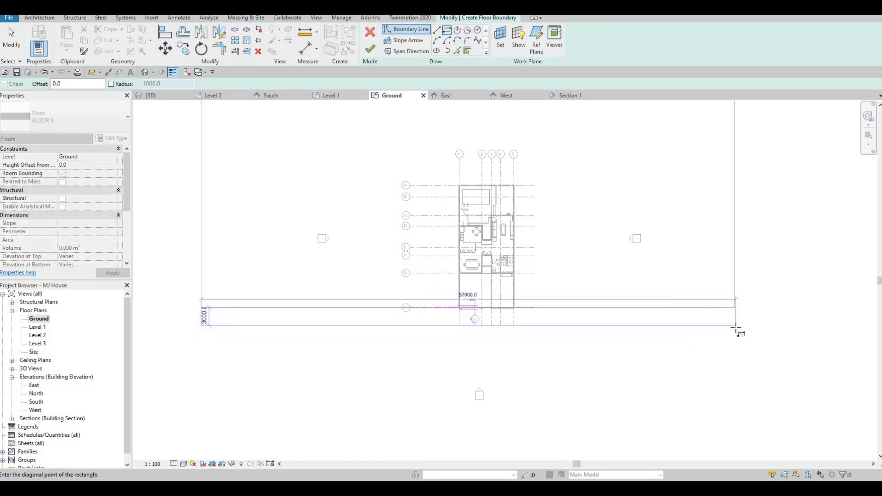
left_click(735, 324)
scroll(732, 321, "up", 1)
key("Escape")
key("Escape")
Pull the rectangle's far end beyond grid 5 back to the house's outer wall face at grid 1.
left_click(721, 312)
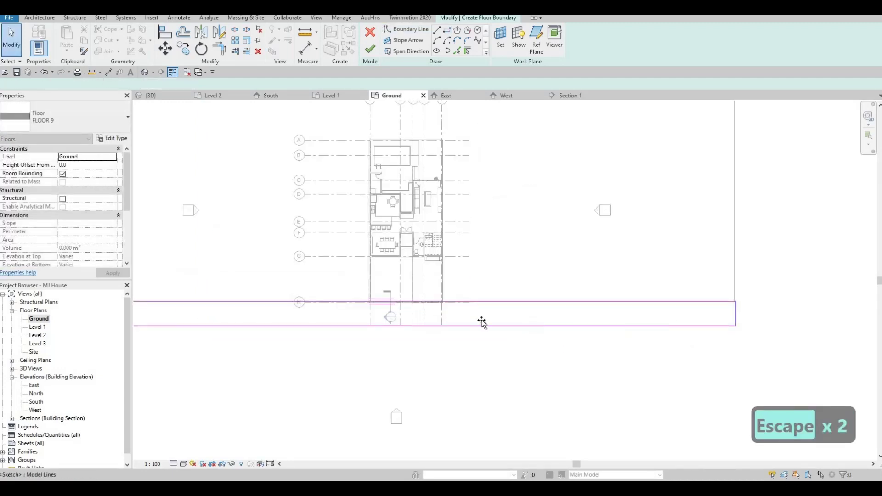
left_click_drag(380, 317, 370, 316)
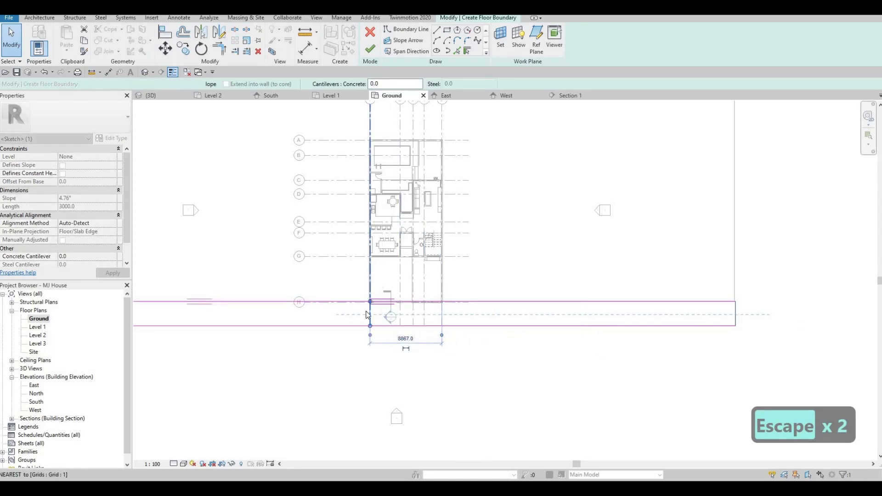
scroll(371, 303, "up", 2)
scroll(385, 275, "down", 3)
key("Escape")
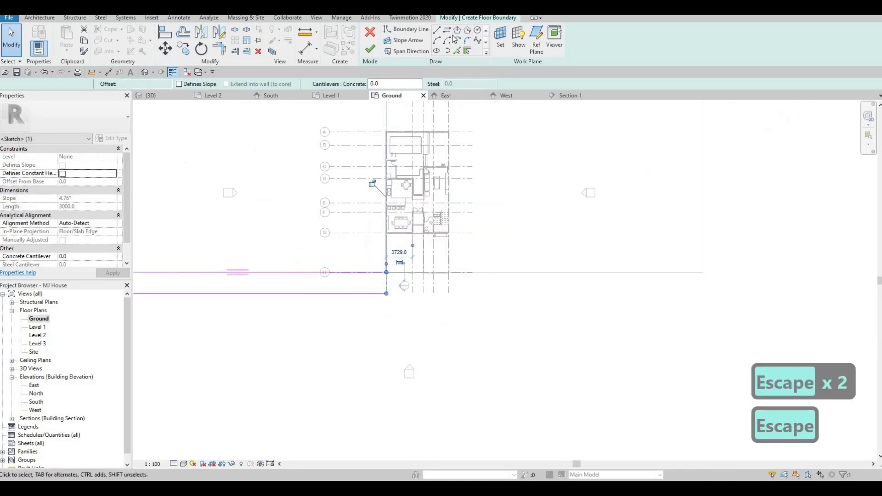
left_click(447, 30)
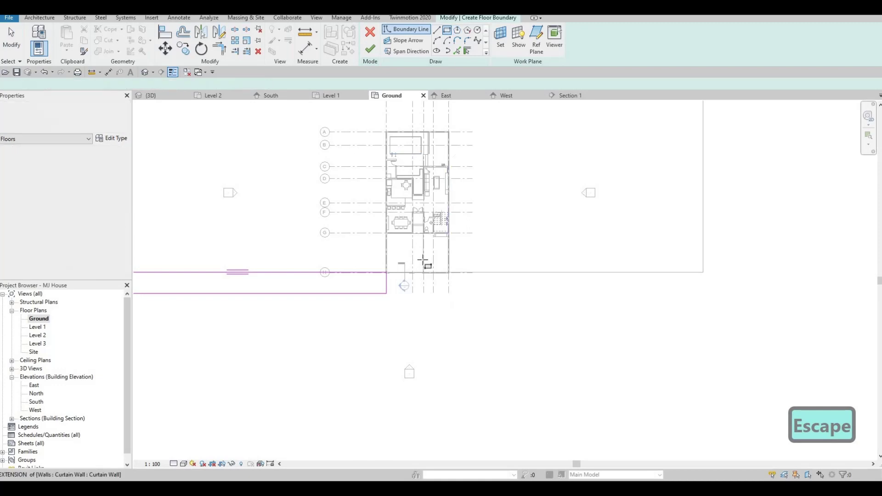
scroll(421, 257, "up", 5)
left_click(383, 226)
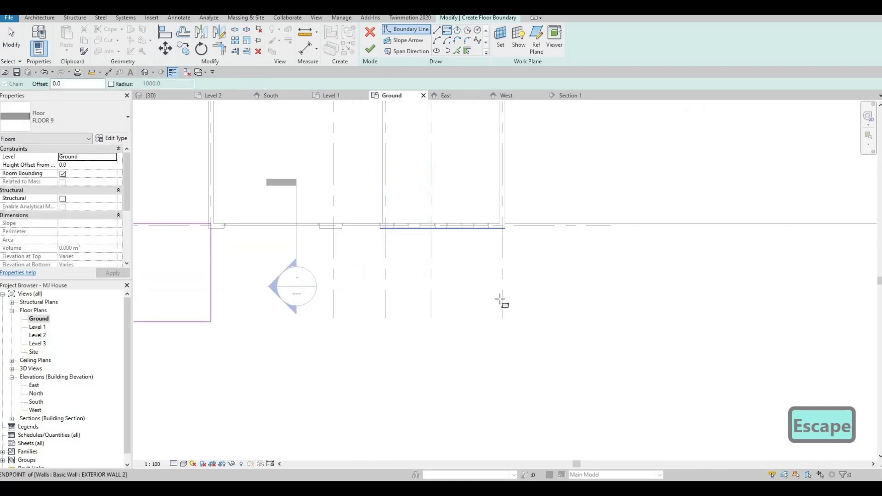
scroll(502, 299, "down", 3)
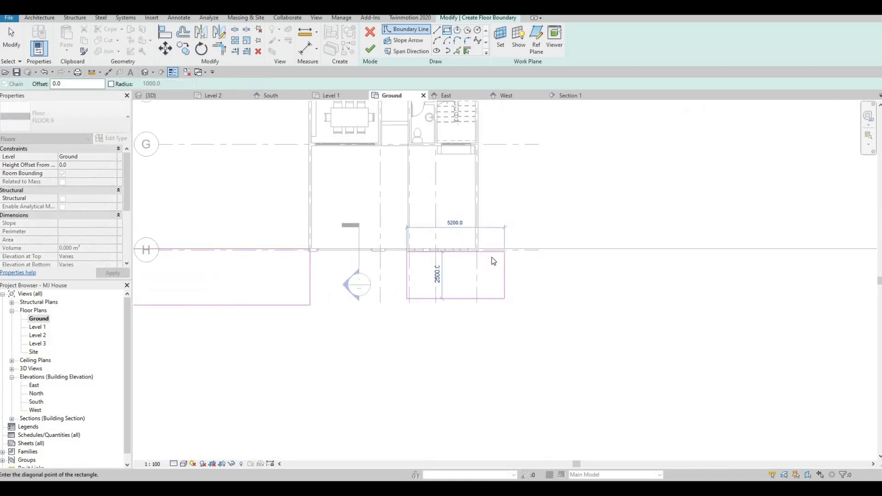
key("Escape")
Sketch a matching front rectangle from the house corner at grid 5 to the ground surface's outer edge, as deep as the first strip.
scroll(510, 215, "up", 4)
left_click(510, 215)
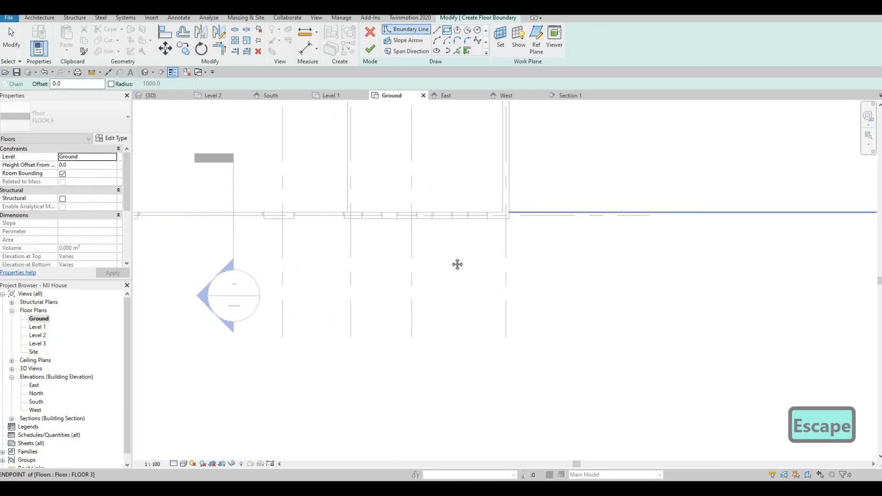
scroll(646, 258, "down", 4)
scroll(705, 262, "down", 2)
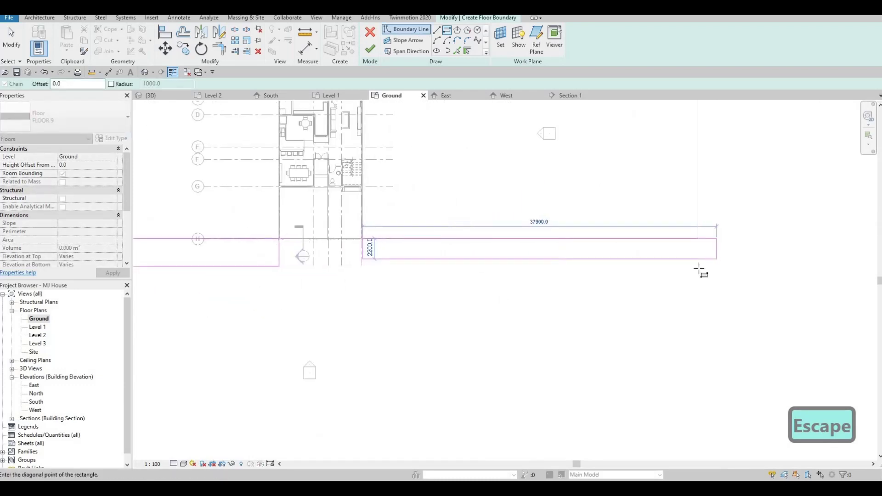
left_click(698, 266)
scroll(294, 242, "up", 5)
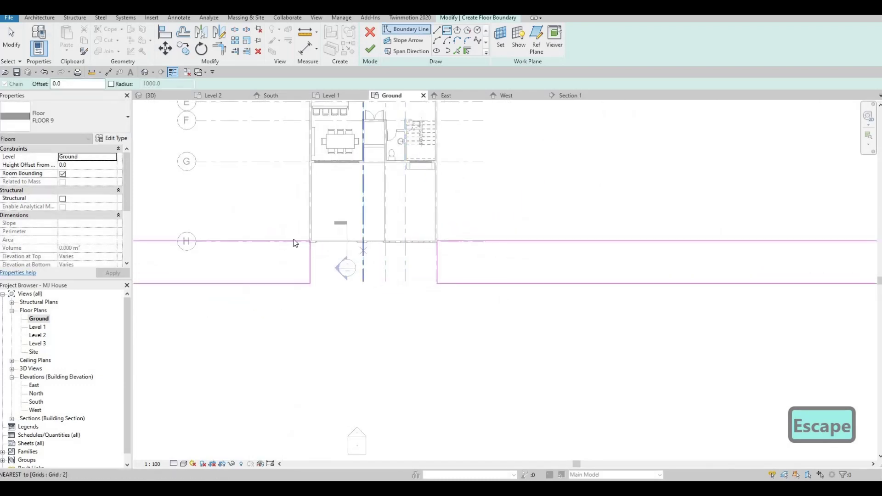
Move the grid 1 strip's back edge to the front wall's outer face and its end edge to the side wall's outer face.
key("Escape")
key("Escape")
left_click(302, 235)
scroll(302, 236, "up", 2)
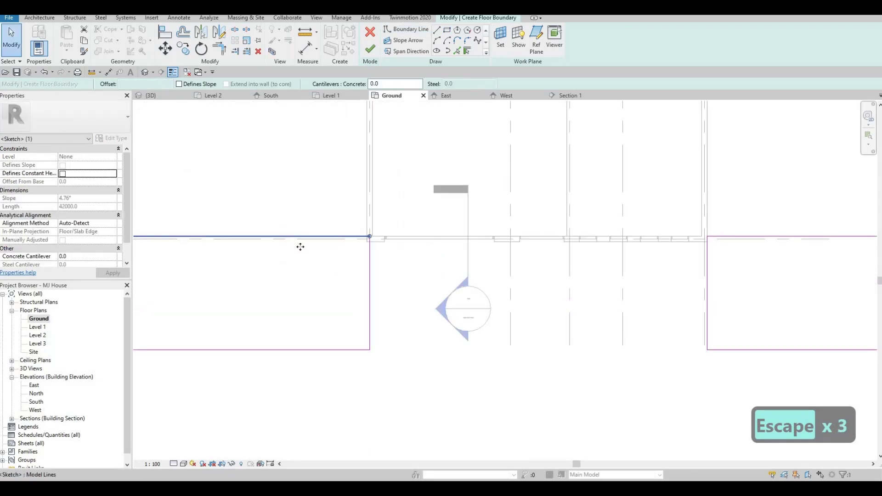
left_click_drag(300, 248, 330, 240)
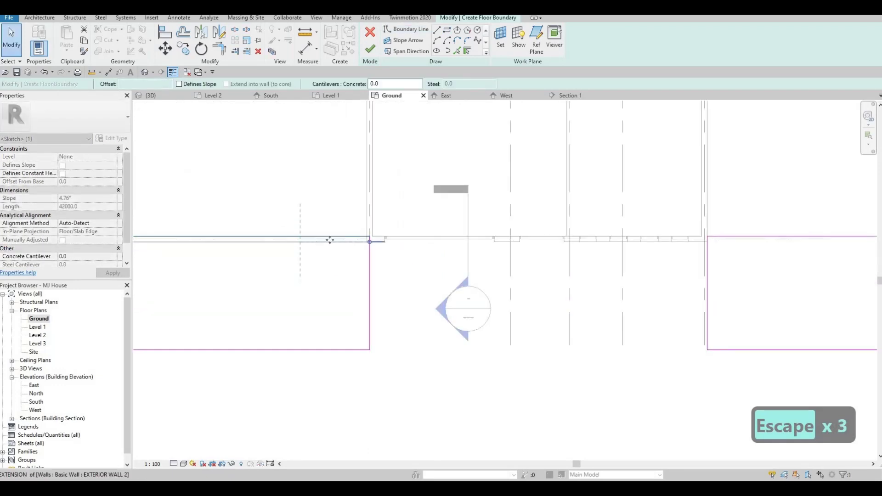
scroll(388, 260, "up", 2)
left_click(384, 264)
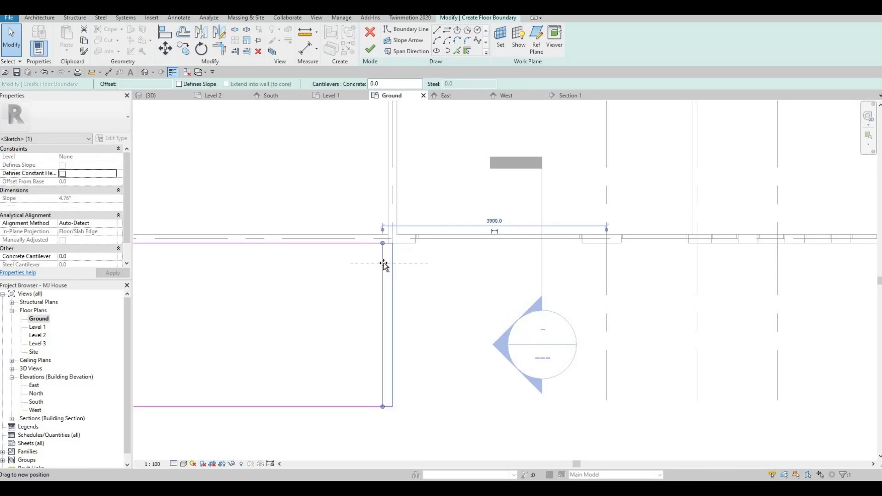
left_click_drag(383, 264, 350, 281)
key("Escape")
scroll(370, 243, "down", 2)
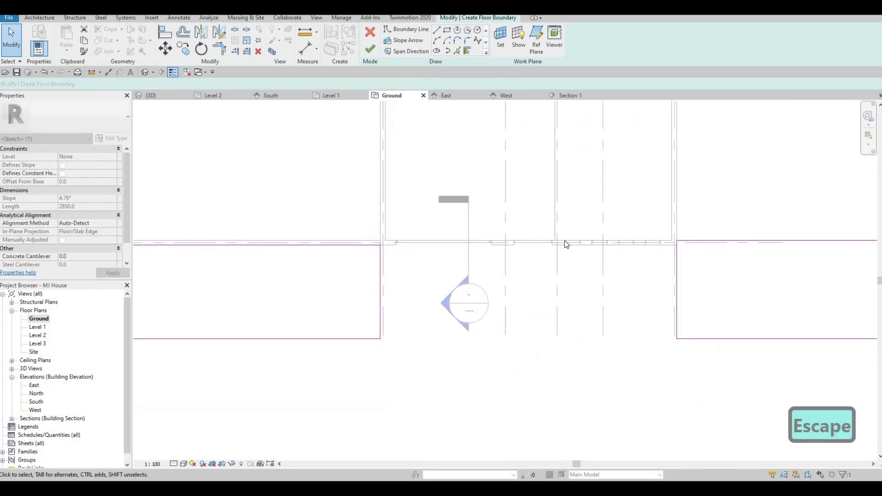
Move the grid 5 strip's back edge forward to the outer face of the front boundary wall.
middle_click_drag(685, 244, 516, 250)
scroll(552, 250, "up", 2)
left_click(515, 248)
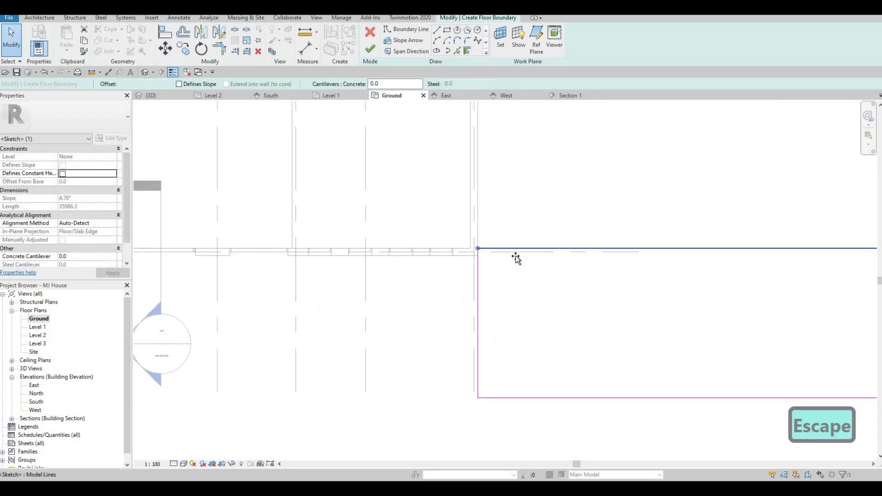
left_click_drag(515, 255, 490, 258)
key("Escape")
scroll(530, 248, "down", 2)
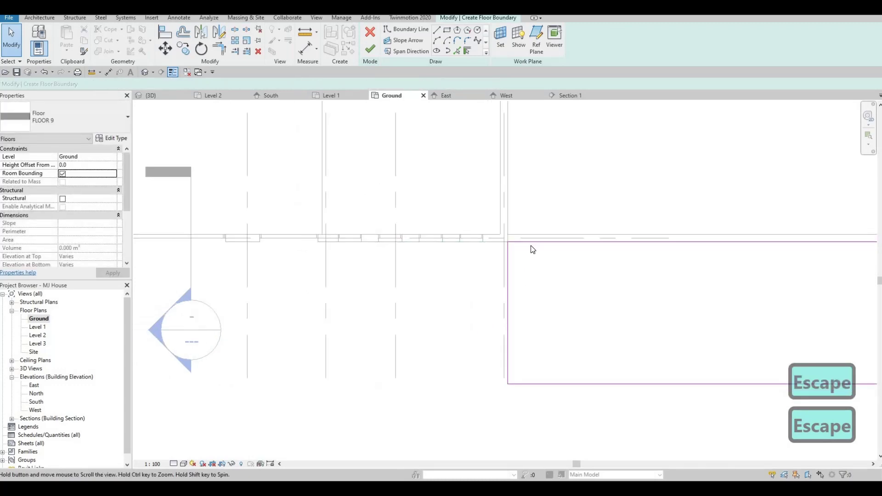
key("Escape")
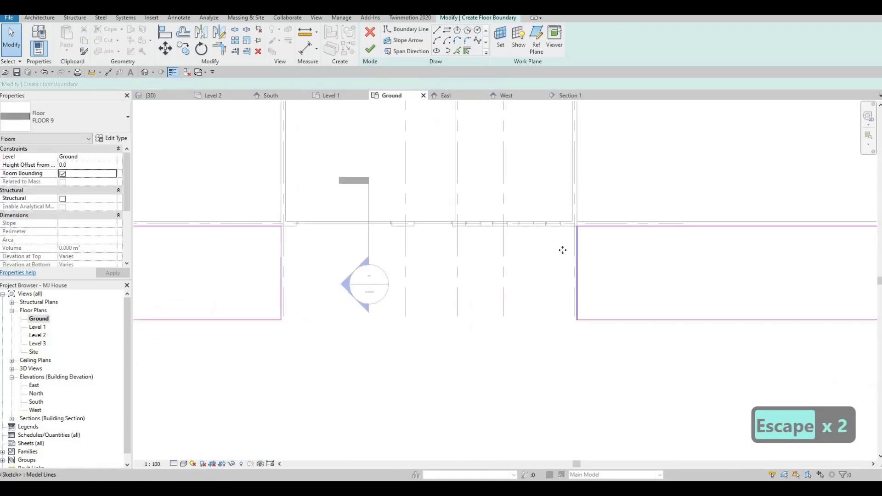
Extend the grid 5 strip's end edge across the frontage to the exterior wall beside the gates, leaving a driveway opening.
mouse_move(576, 249)
left_mouse_down()
mouse_move(453, 252)
mouse_move(466, 254)
left_mouse_up()
left_click(281, 253)
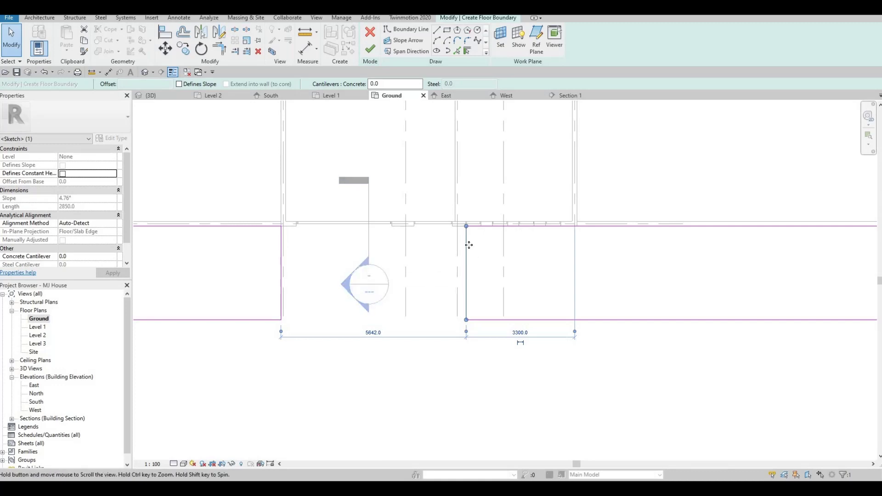
scroll(466, 245, "up", 2)
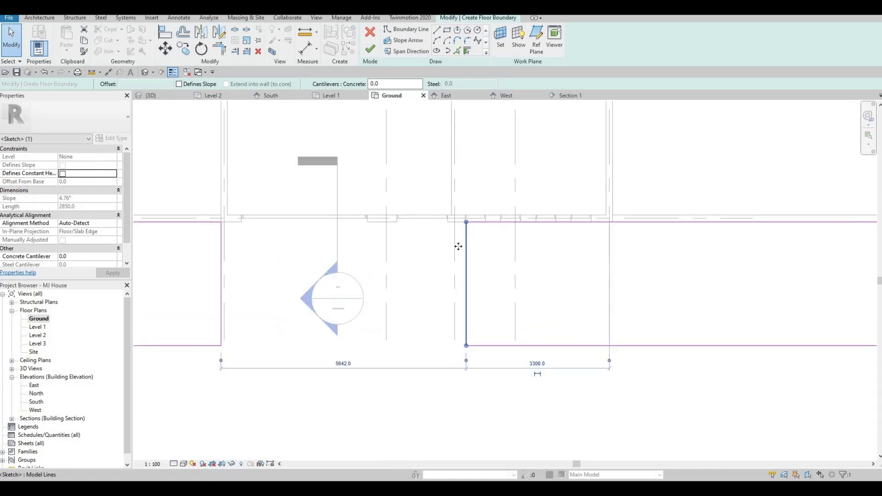
left_click_drag(451, 247, 449, 246)
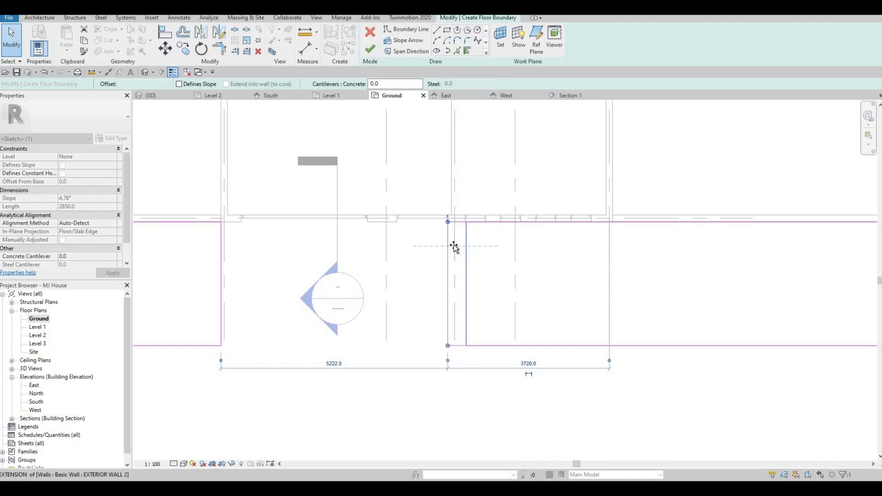
key("Escape")
scroll(459, 236, "down", 2)
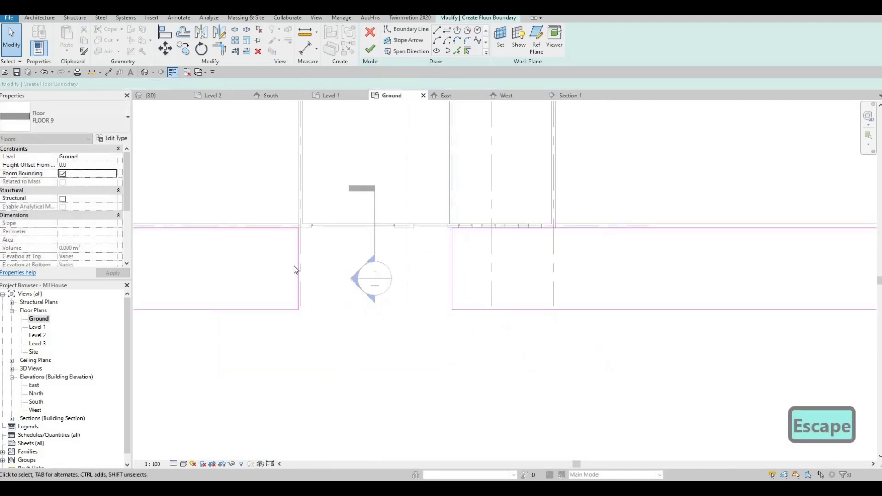
Fillet the grid 1 strip's outer corner beside the driveway opening with a radius of about 2100 mm.
middle_click_drag(296, 270, 301, 270)
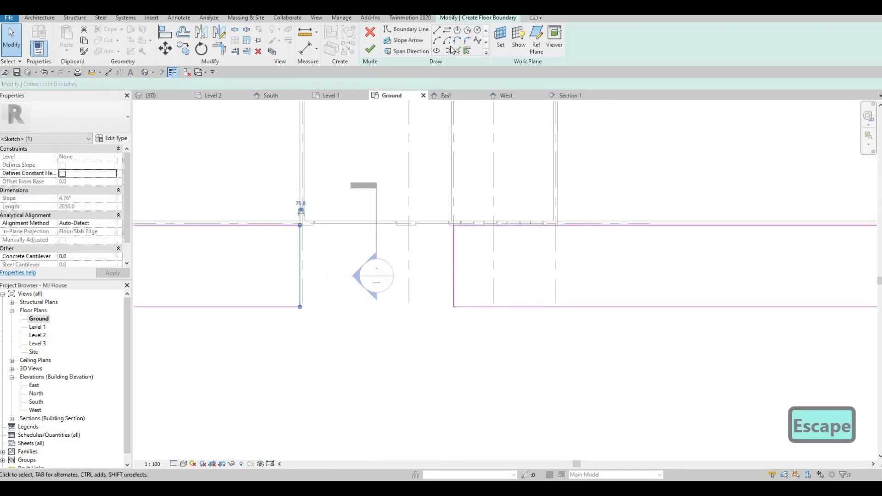
scroll(333, 248, "down", 2)
key("Escape")
left_click(297, 281)
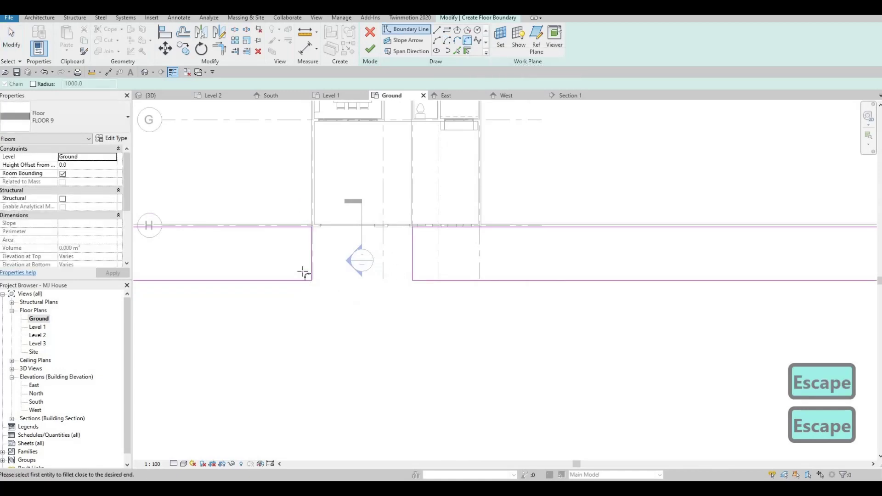
left_click(311, 260)
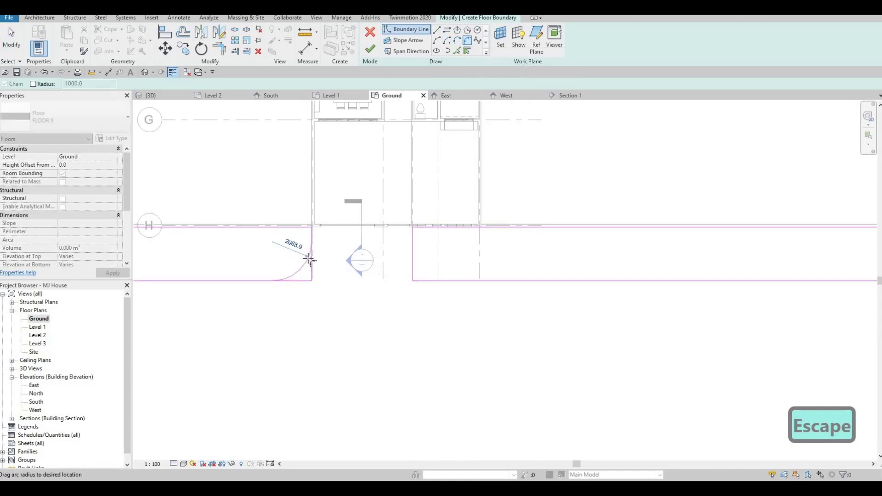
left_click(468, 279)
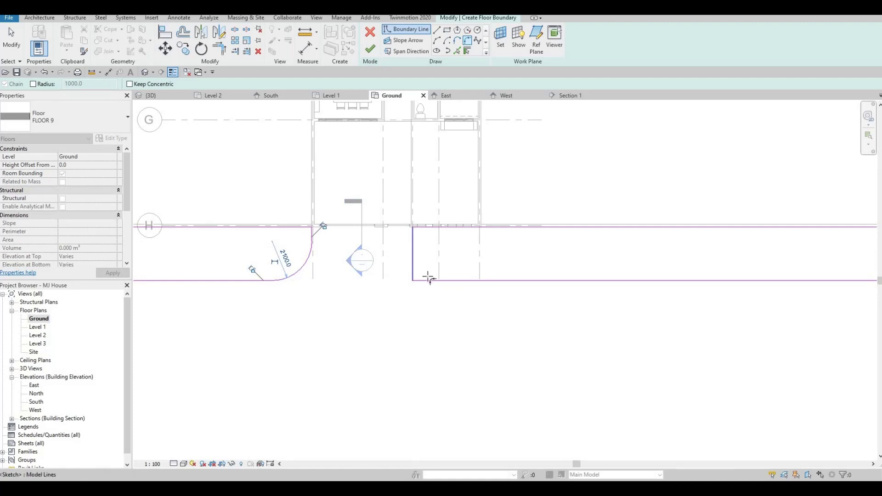
Fillet the grid 5 strip's matching outer corner to a similar radius and finish the floor boundary.
left_click(423, 277)
left_click(422, 268)
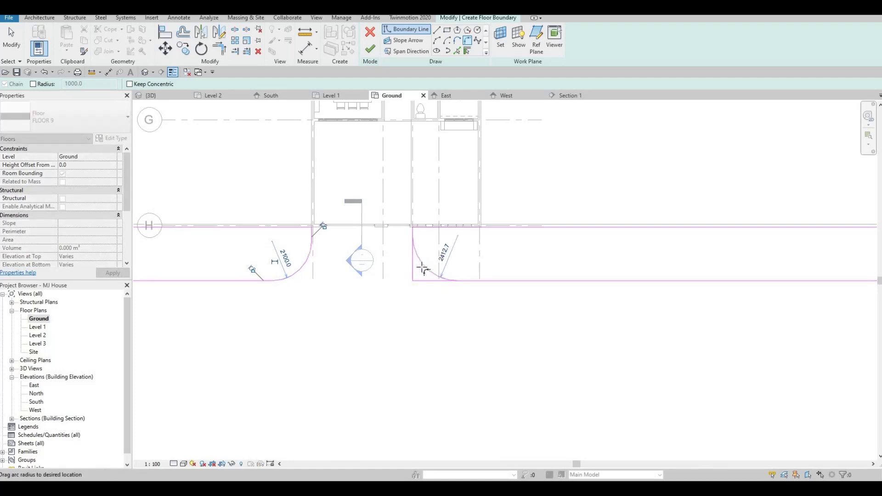
left_click(420, 271)
key("Escape")
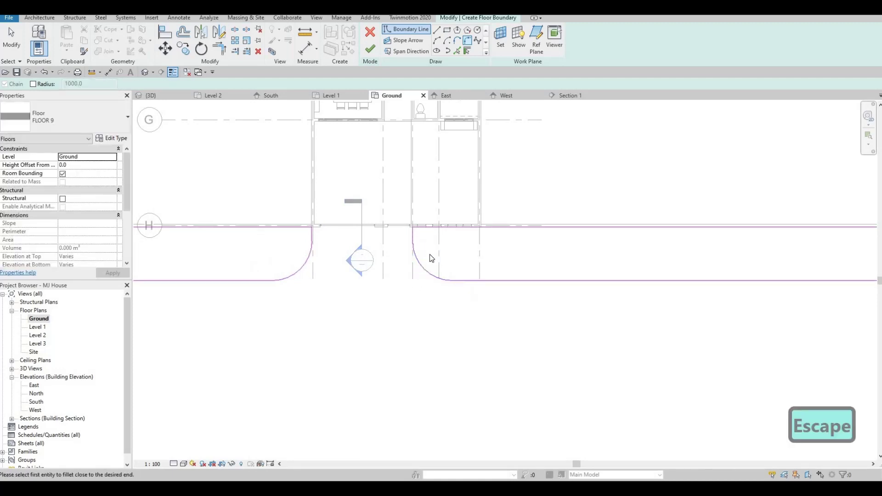
key("Escape")
middle_click_drag(441, 288, 441, 260)
scroll(415, 234, "down", 2)
scroll(389, 206, "down", 1)
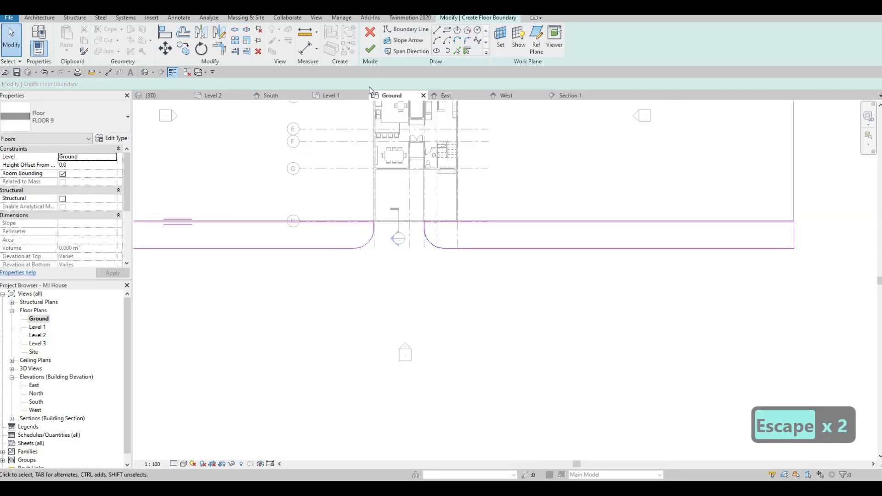
left_click(370, 49)
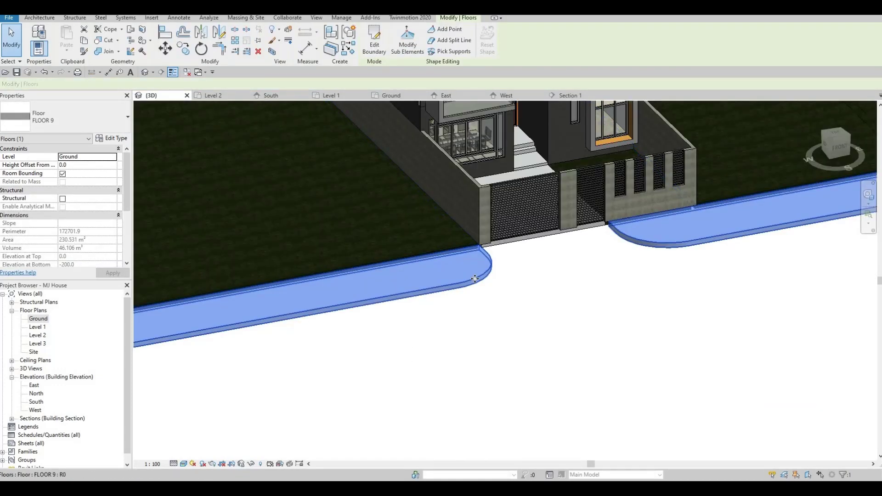
Set the FLOOR 9 strips' height offset from the Ground level to -100 mm.
left_click(80, 165)
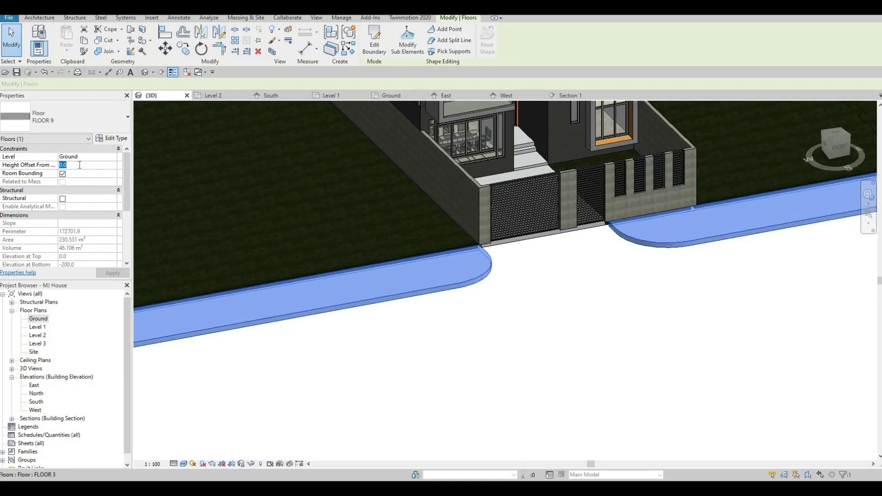
type("-")
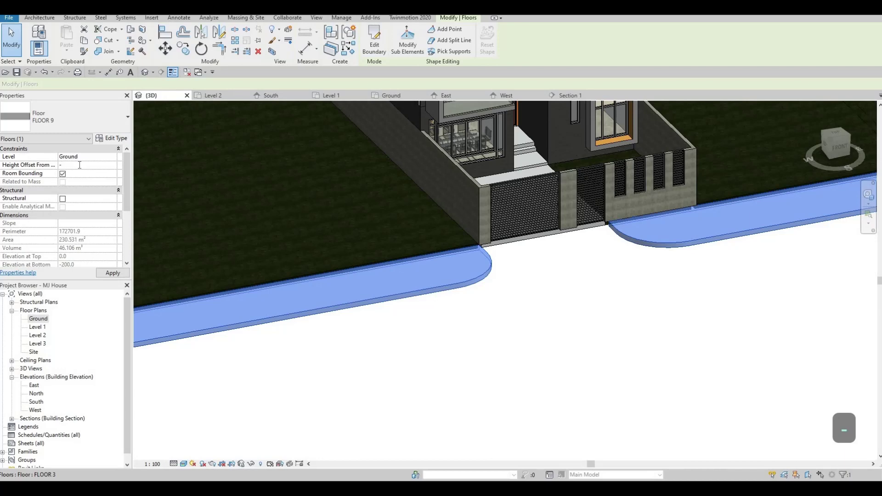
type("100")
key("Return")
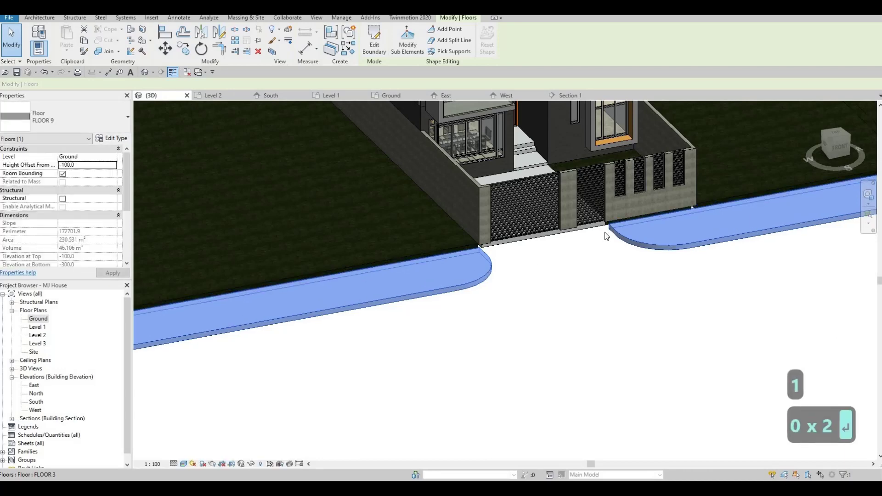
key("Escape")
key("Escape")
Change the FLOOR 9 strips' height offset to -50 mm and inspect their edges beside the gate.
scroll(619, 232, "up", 2)
scroll(619, 237, "up", 2)
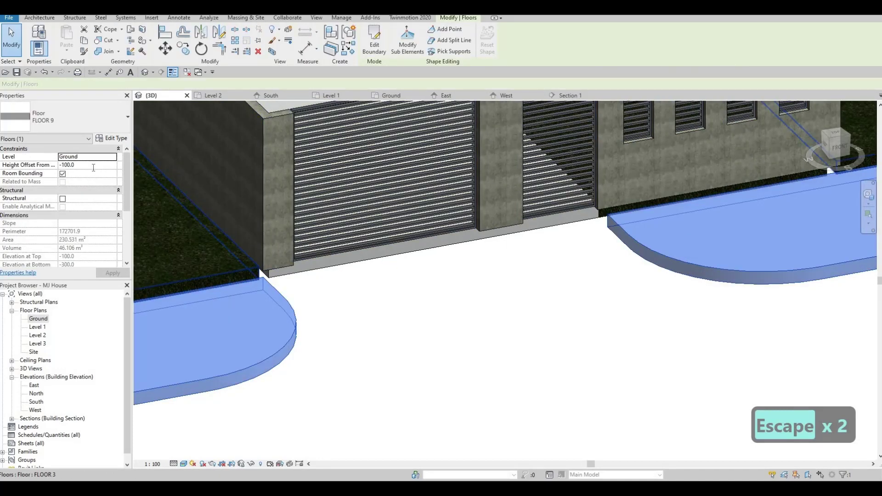
type("-50")
key("Return")
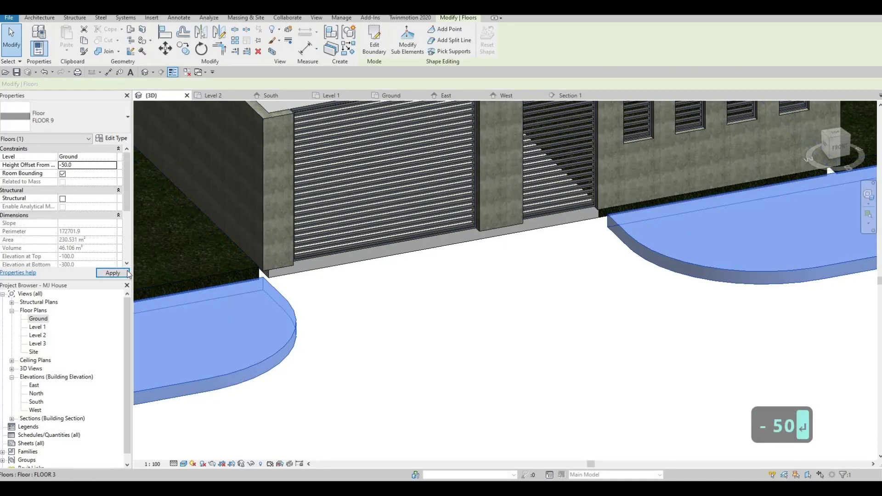
key("Escape")
key("Escape")
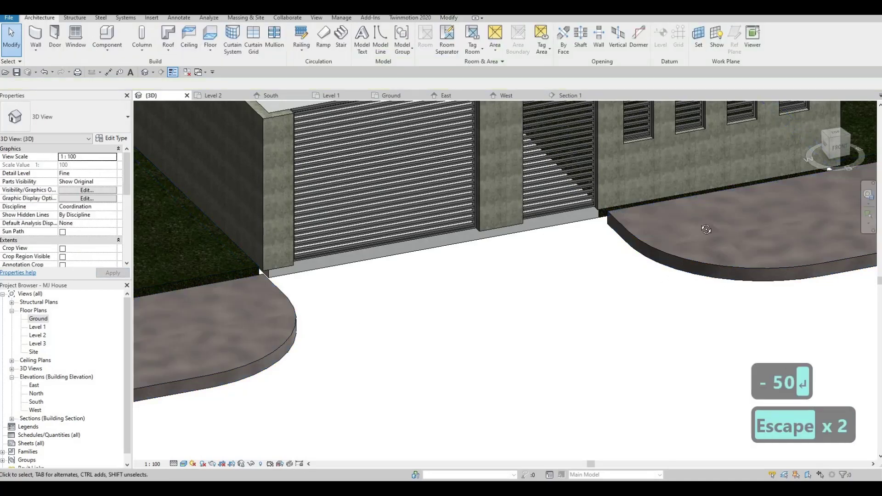
middle_click_drag(702, 230, 544, 215, "shift")
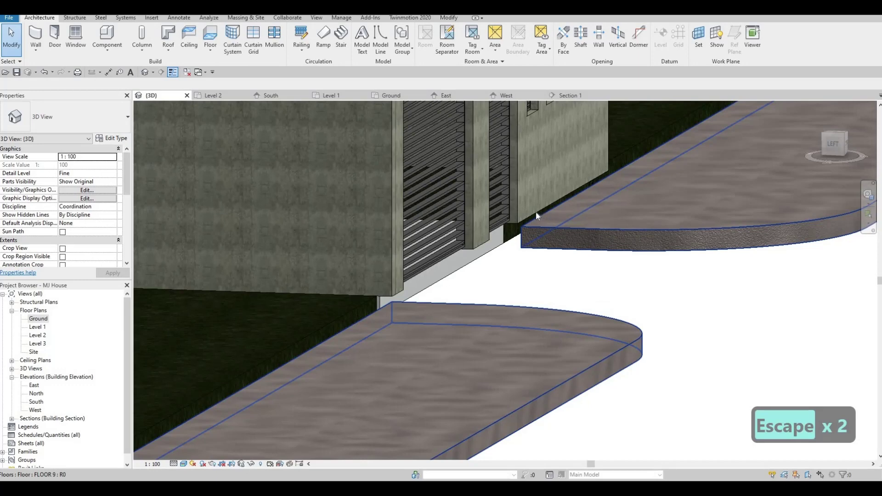
Undo both height offset changes on the FLOOR 9 strips.
key("ctrl+z")
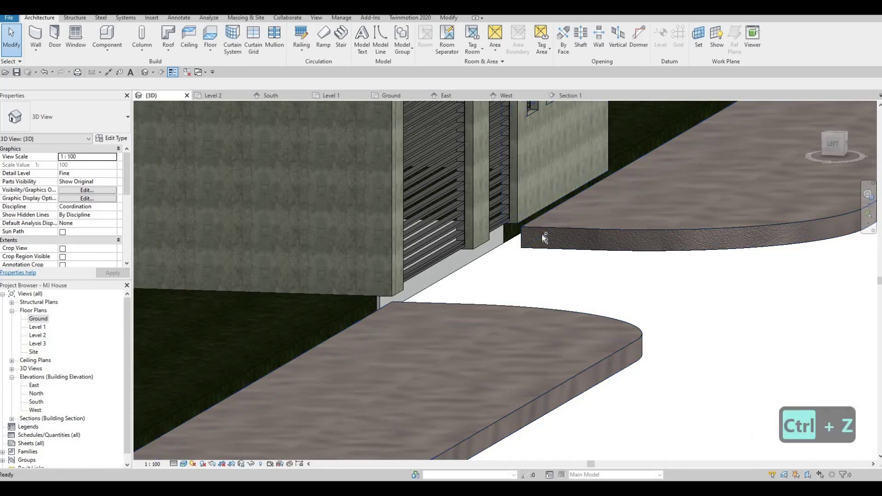
key("ctrl+z")
mouse_move(508, 253)
middle_mouse_down("shift")
mouse_move(513, 274)
mouse_move(450, 310)
mouse_move(507, 252)
mouse_move(559, 224)
mouse_move(542, 211)
mouse_move(579, 182)
mouse_move(419, 207)
mouse_move(437, 239)
mouse_move(528, 272)
mouse_move(507, 282)
mouse_move(535, 274)
mouse_move(478, 290)
mouse_move(497, 261)
mouse_move(506, 268)
middle_mouse_up("shift")
scroll(515, 197, "up", 4)
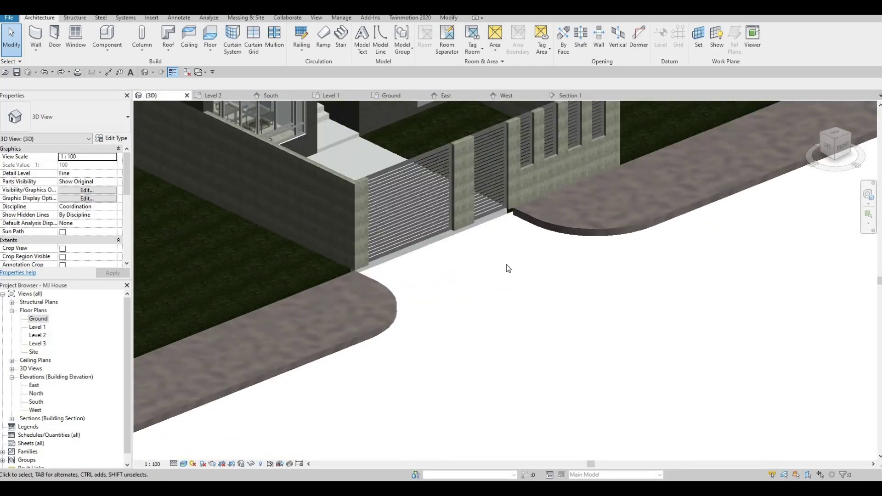
scroll(508, 268, "down", 3)
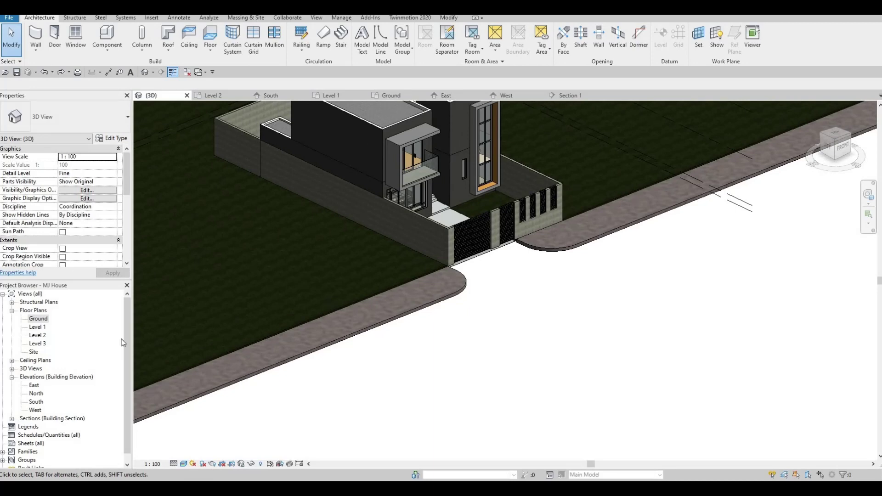
Open the FLOOR 9 strips' boundary for editing in the Ground floor plan.
left_click(391, 95)
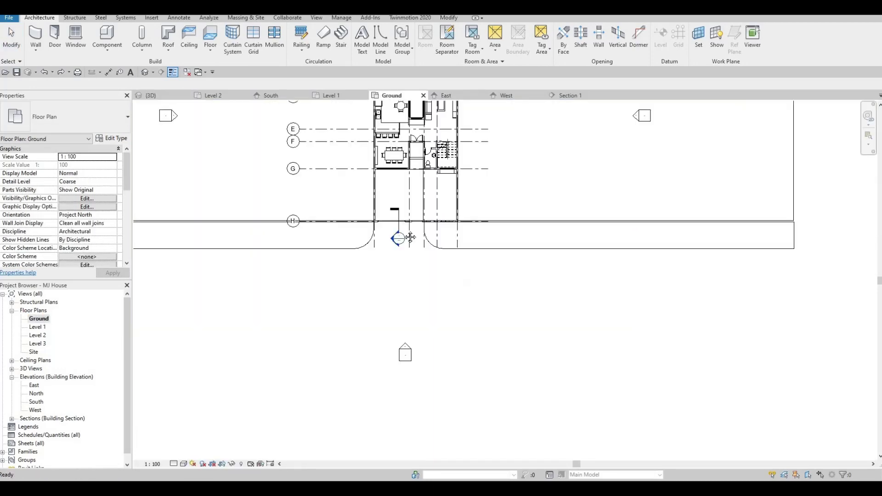
scroll(398, 208, "down", 3)
key("Escape")
left_click(381, 195)
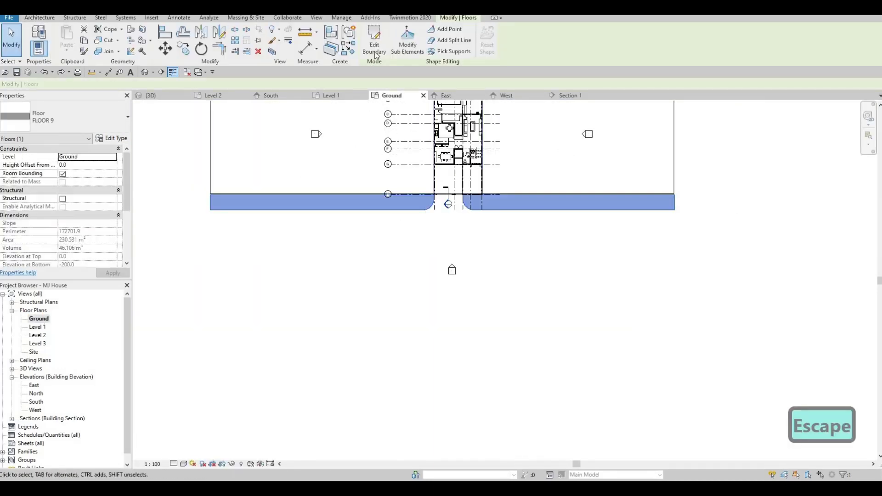
left_click(374, 39)
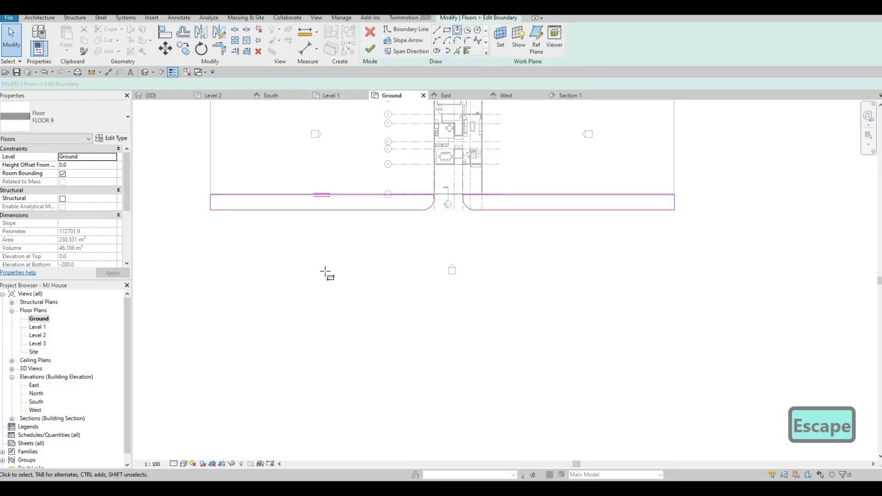
key("Escape")
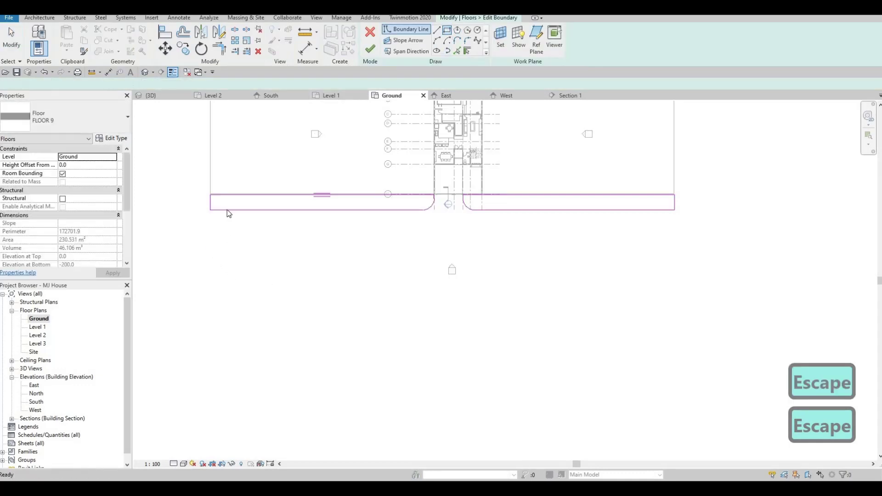
Copy the closed outline of the sidewalk strip west of the driveway straight down to the far side of the street.
key("Tab")
left_click(227, 208)
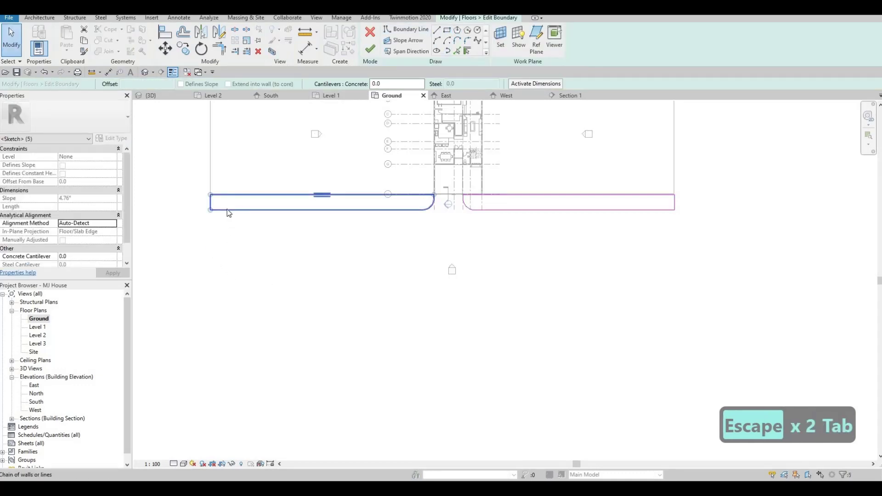
key("c")
key("o")
left_click(227, 211)
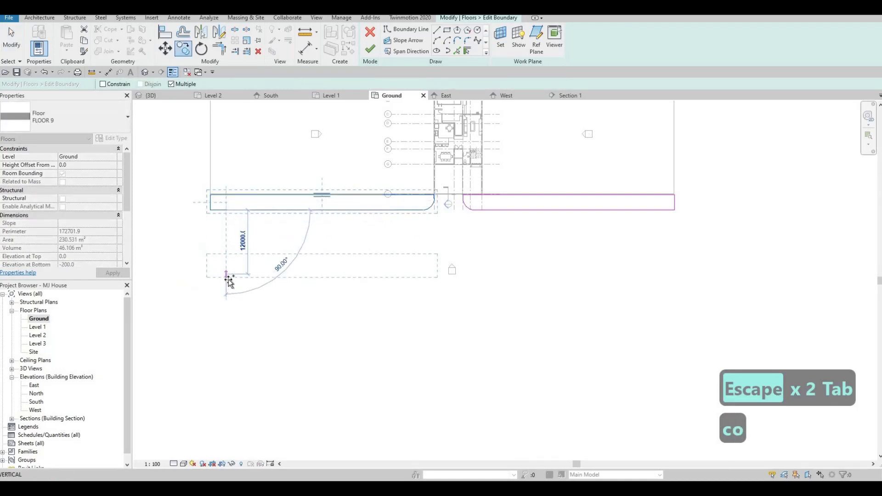
left_click(381, 273)
key("Escape")
key("Escape")
key("Escape")
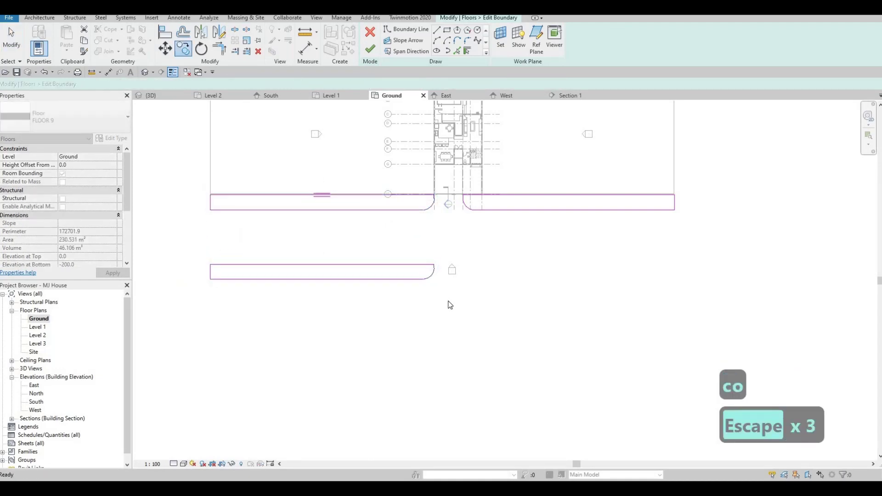
Replace the copied strip's rounded end with a straight vertical boundary line and trim it to the strip's upper edge.
left_click(433, 272)
key("Delete")
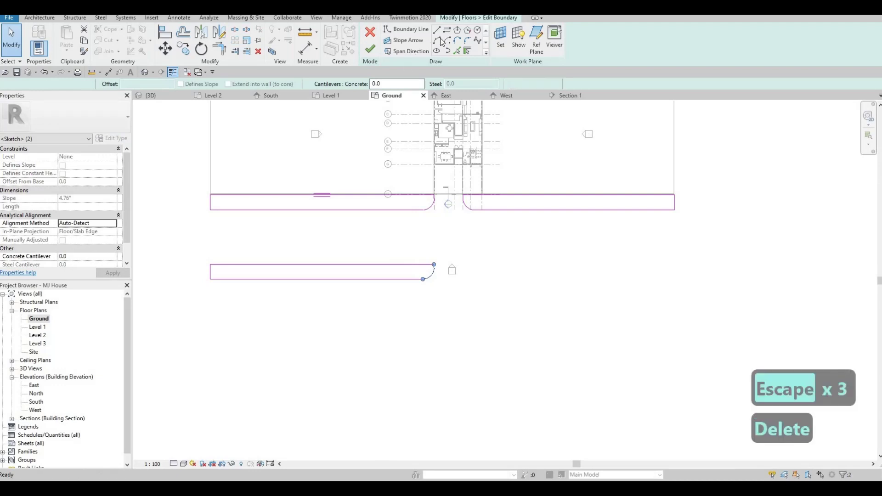
key("l")
key("i")
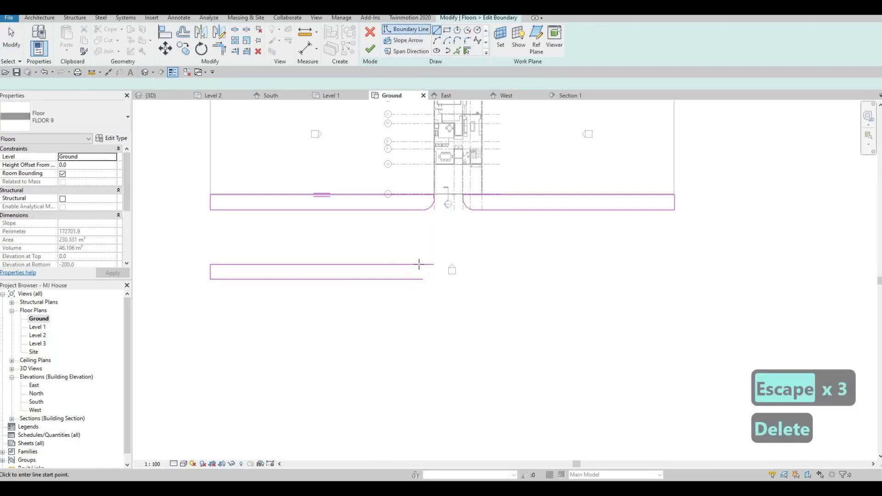
left_click(423, 279)
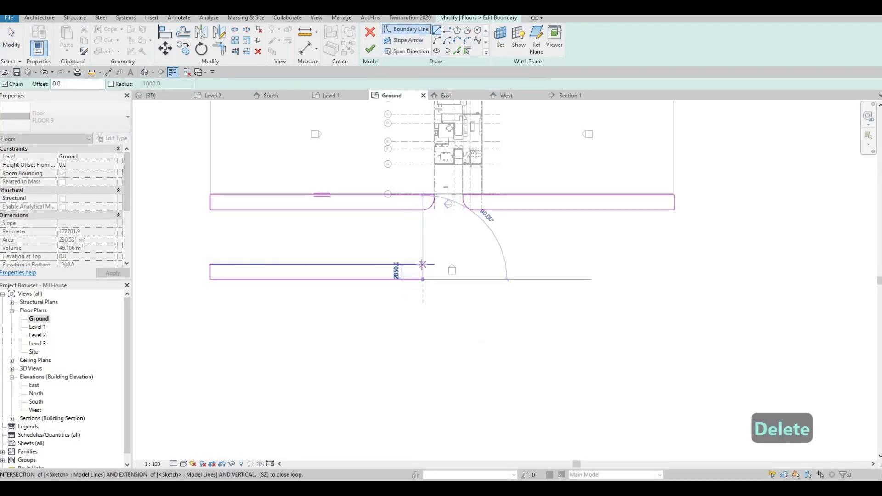
key("Escape")
key("Escape")
key("t")
key("r")
left_click(423, 274)
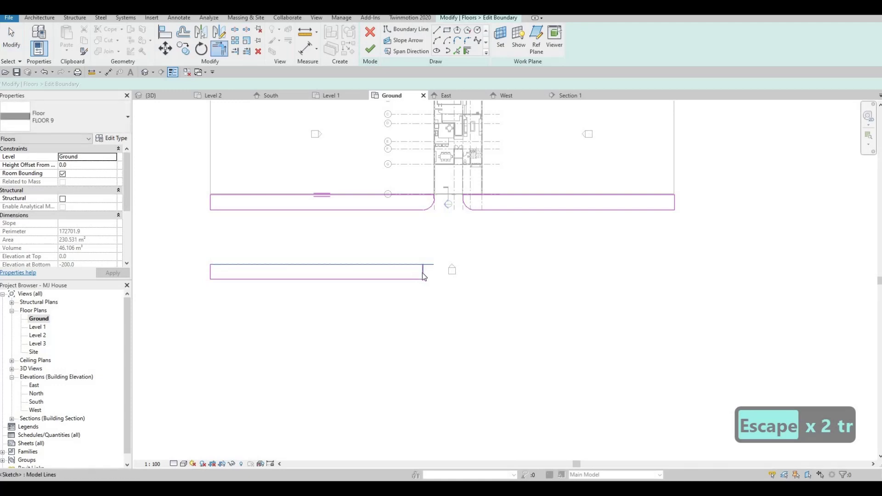
key("Escape")
key("Escape")
Stretch the copied strip's end line to match the full width of the front sidewalk and finish the FLOOR 9 boundary.
left_click_drag(678, 285, 677, 282)
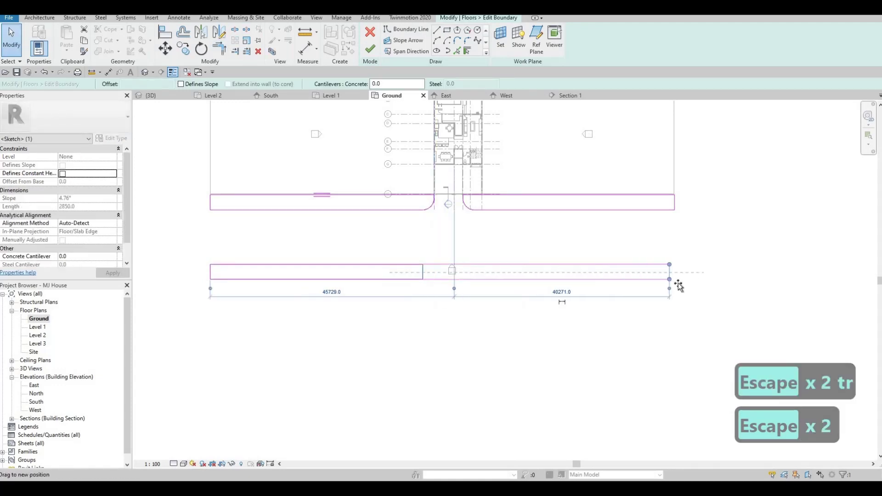
key("Escape")
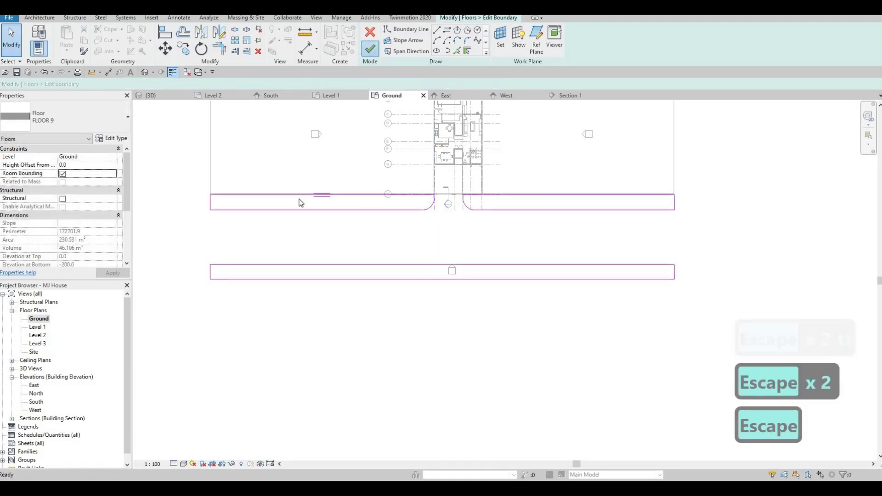
left_click(370, 48)
key("Escape")
Edit the FLOOR 3 boundary so its front edges on both sides of the house meet the sidewalk strips' back edge.
left_click(367, 227)
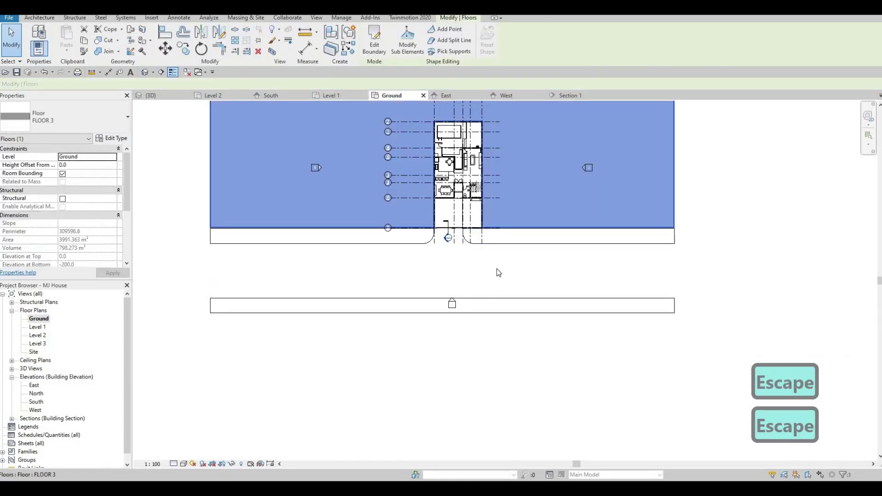
left_click(374, 44)
scroll(397, 234, "up", 5)
left_click(397, 234)
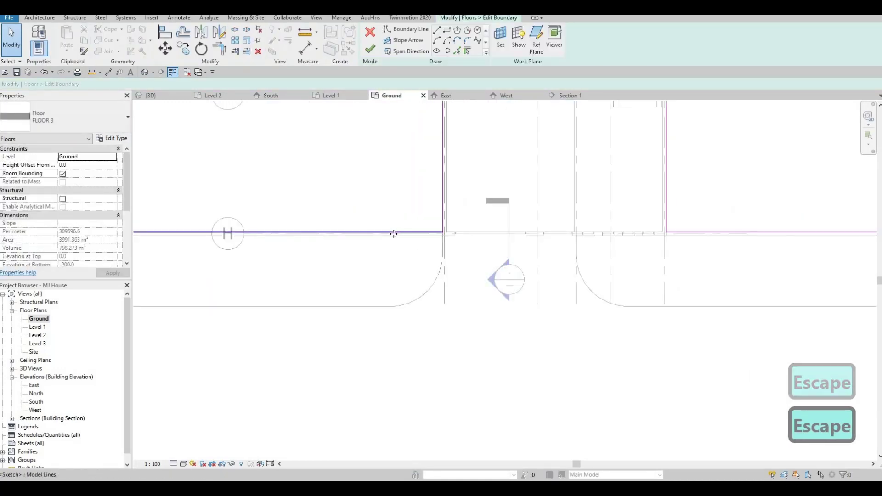
left_click_drag(398, 248, 398, 241)
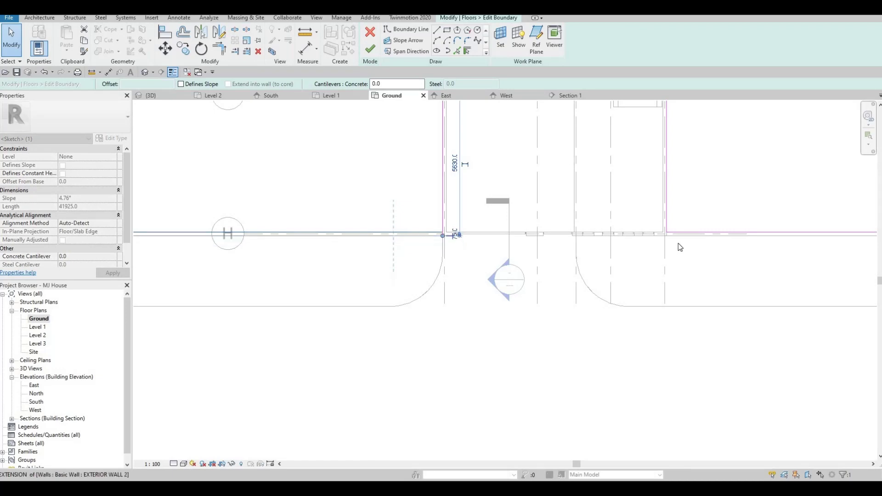
key("Escape")
left_click(683, 232)
left_click_drag(684, 244, 683, 237)
key("Escape")
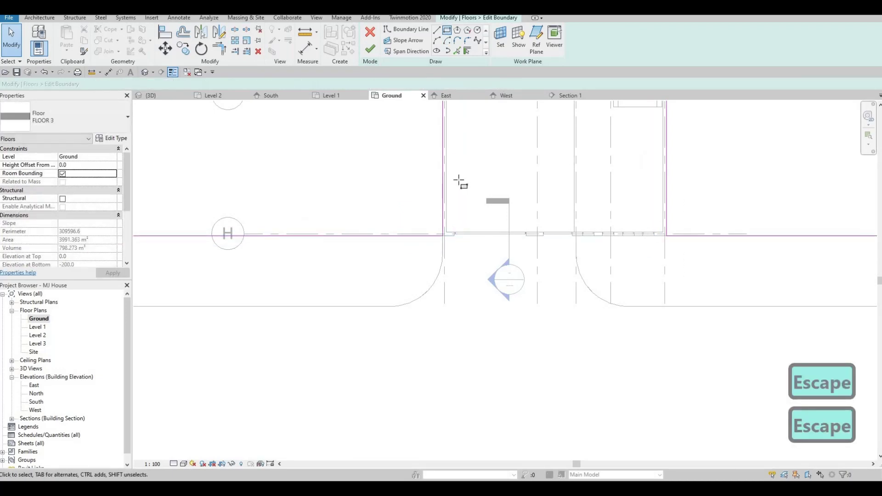
Sketch a FLOOR 3 boundary rectangle about 86867 mm by 13313 mm directly below the far sidewalk strip.
scroll(459, 180, "down", 5)
middle_click_drag(223, 279, 272, 247)
left_click(207, 273)
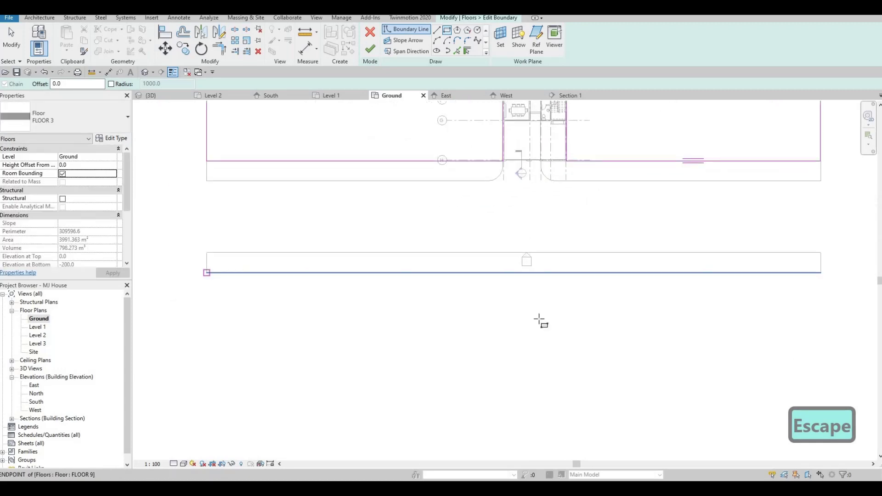
scroll(716, 323, "down", 2)
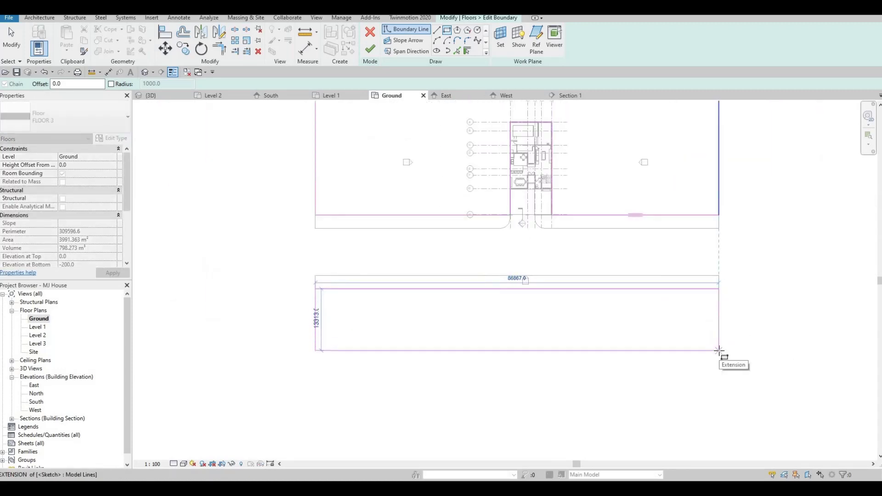
left_click(719, 350)
key("Escape")
key("Escape")
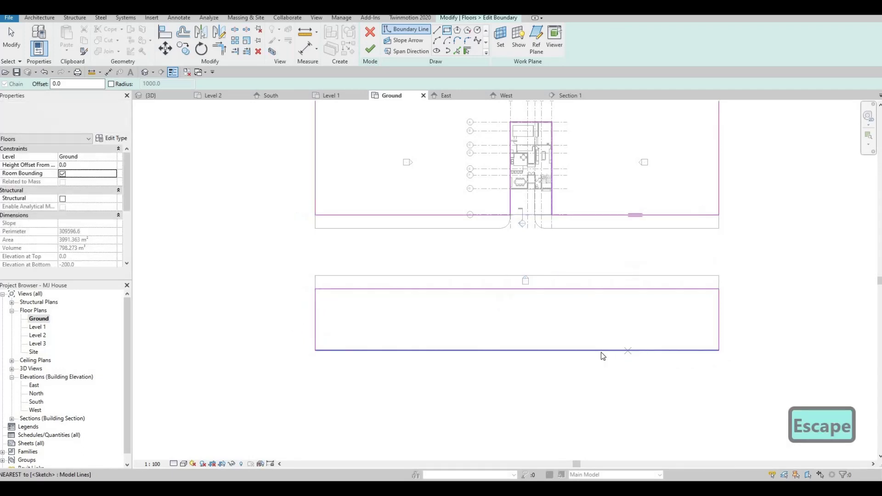
Deepen the new FLOOR 3 rectangle to about 16000 mm and finish the boundary without attaching walls to the floor.
left_click(588, 351)
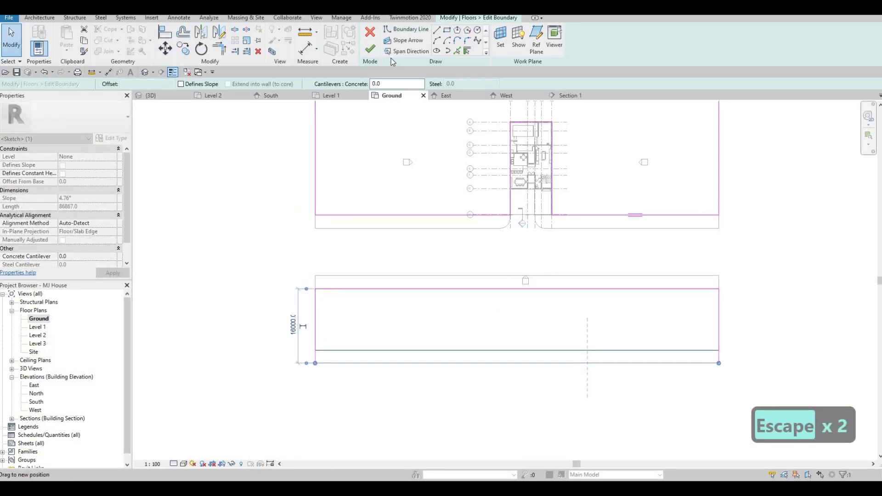
left_click_drag(587, 351, 587, 364)
key("Escape")
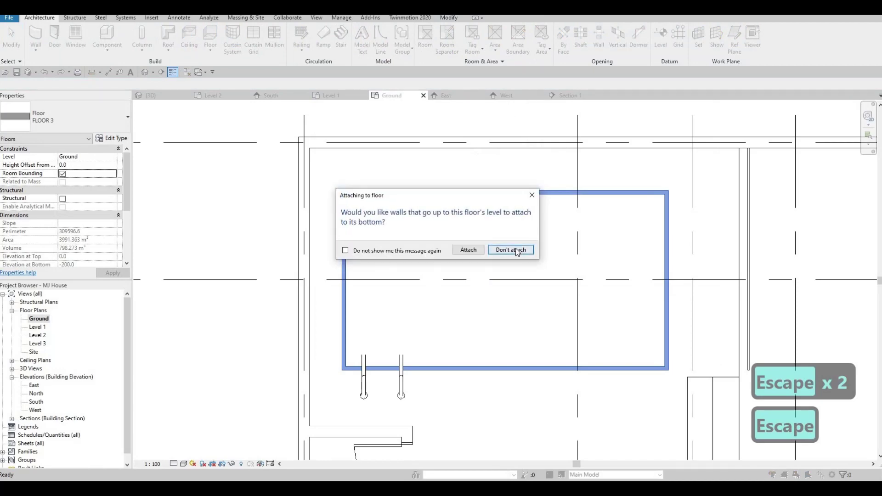
key("Return")
key("Escape")
scroll(496, 282, "down", 8)
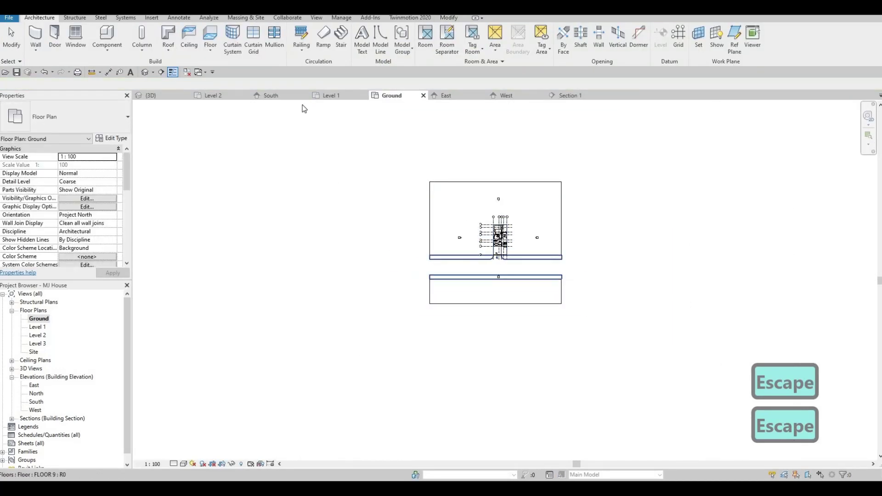
Start a new floor and duplicate the FLOOR 9 type as FLOOR 10.
left_click(208, 43)
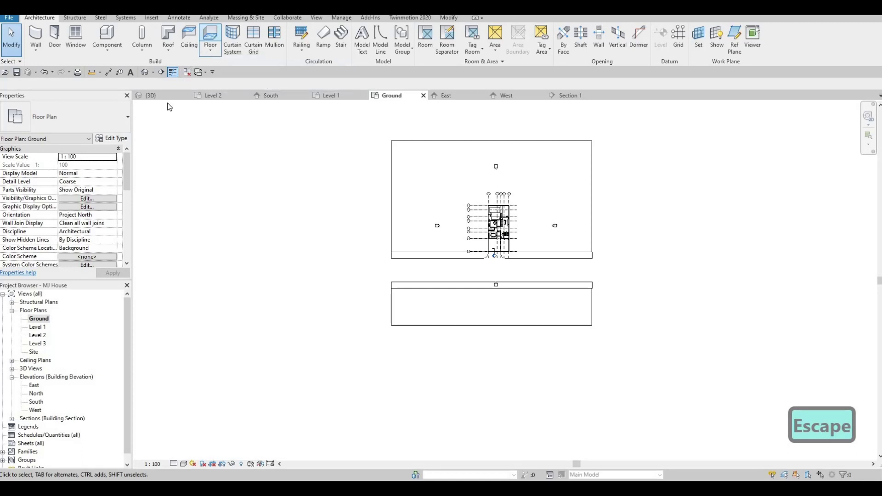
left_click(113, 139)
left_click(674, 138)
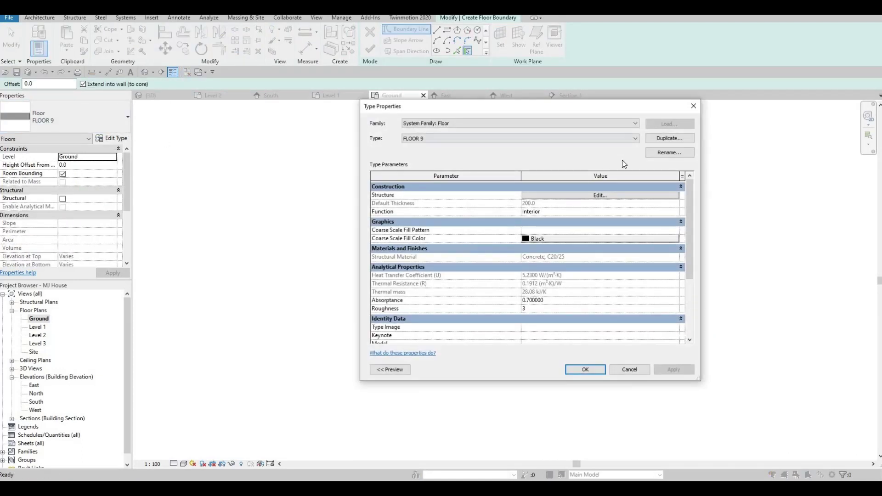
key("Return")
Set the FLOOR 10 structure layer's material to Concrete, C70/85 from the AEC Concrete library and accept the type settings.
left_click(571, 195)
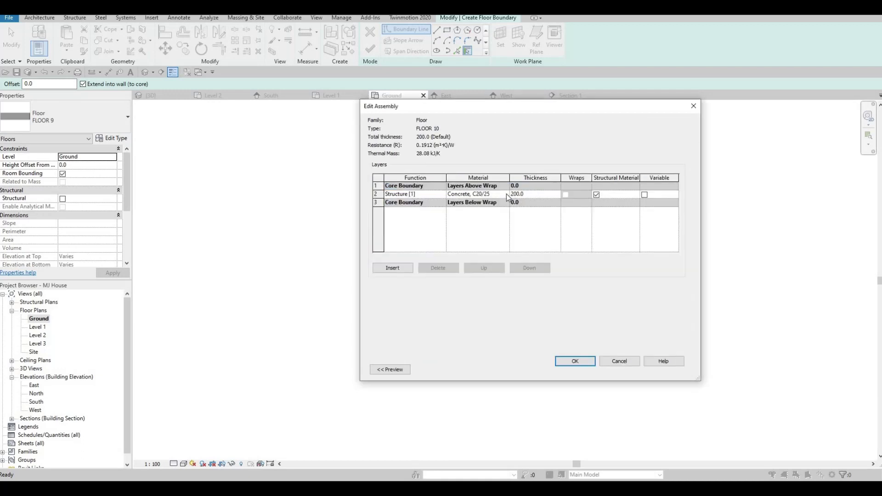
left_click(505, 194)
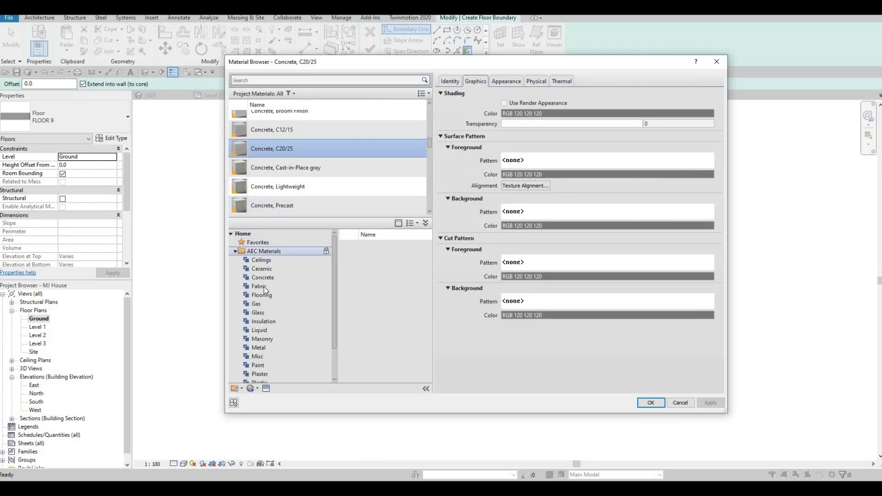
left_click(267, 278)
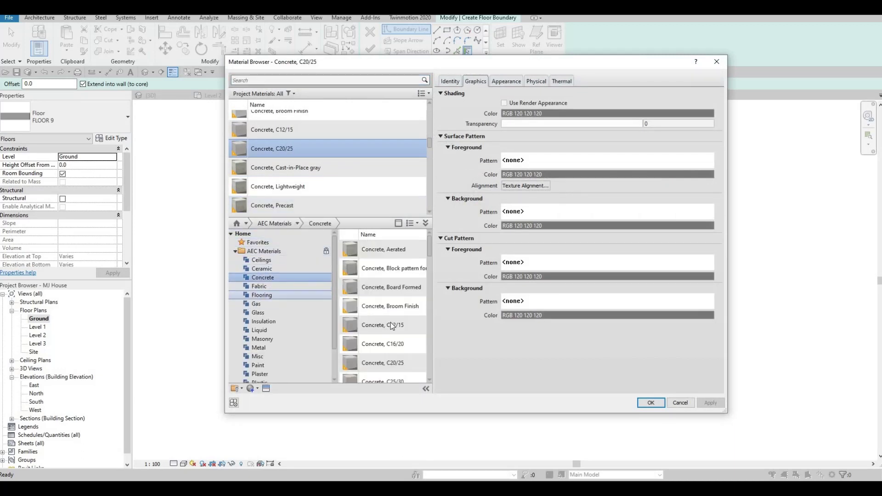
left_click(416, 323)
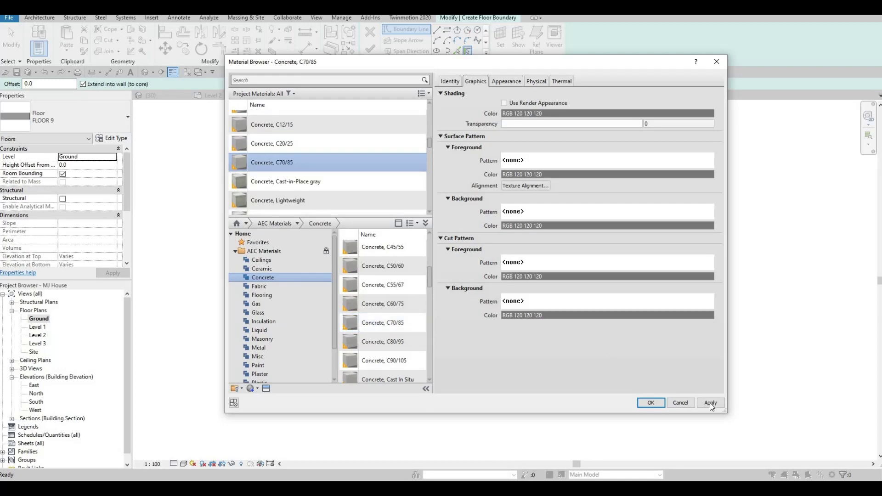
left_click(649, 403)
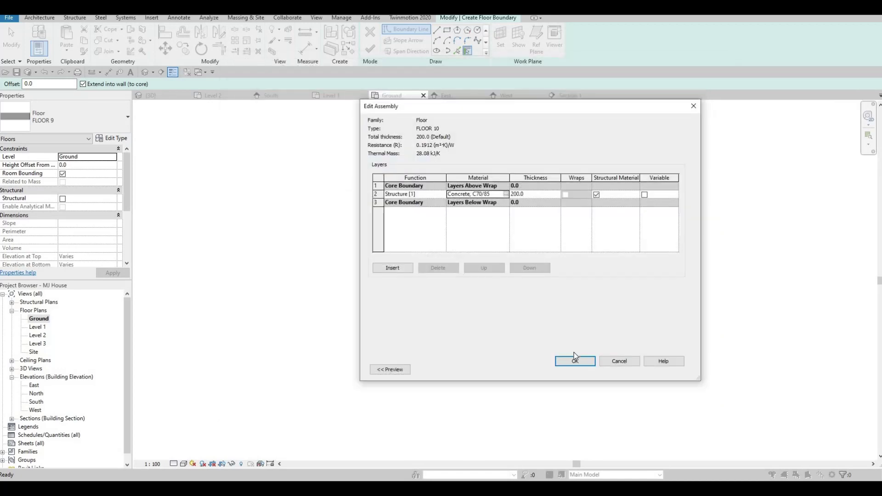
left_click(575, 361)
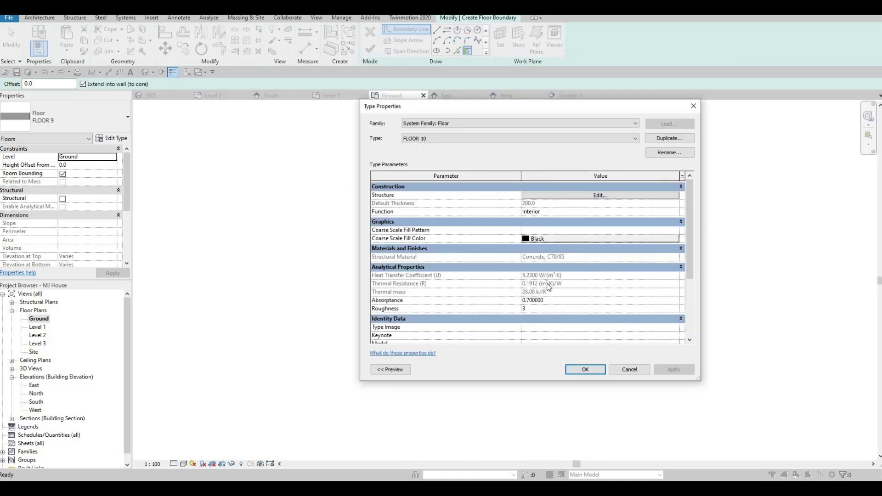
left_click(585, 369)
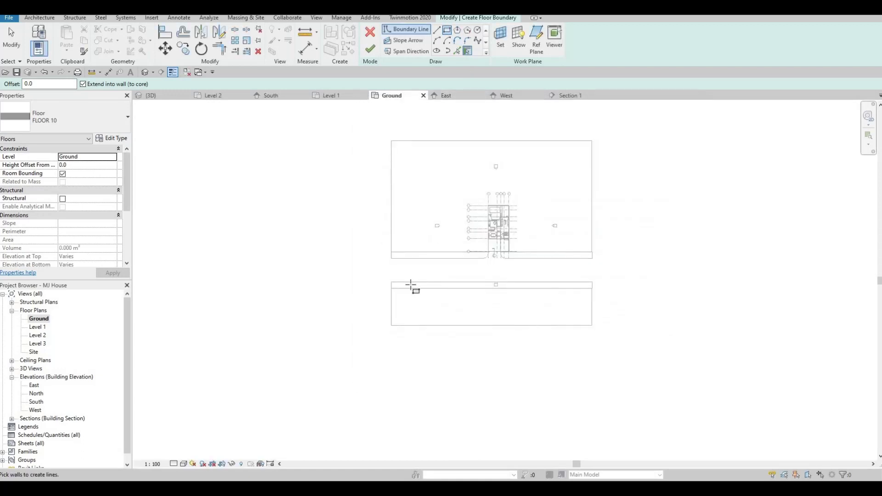
Sketch the FLOOR 10 road boundary as a full-width rectangle between the front and far sidewalk strips.
scroll(411, 285, "up", 3)
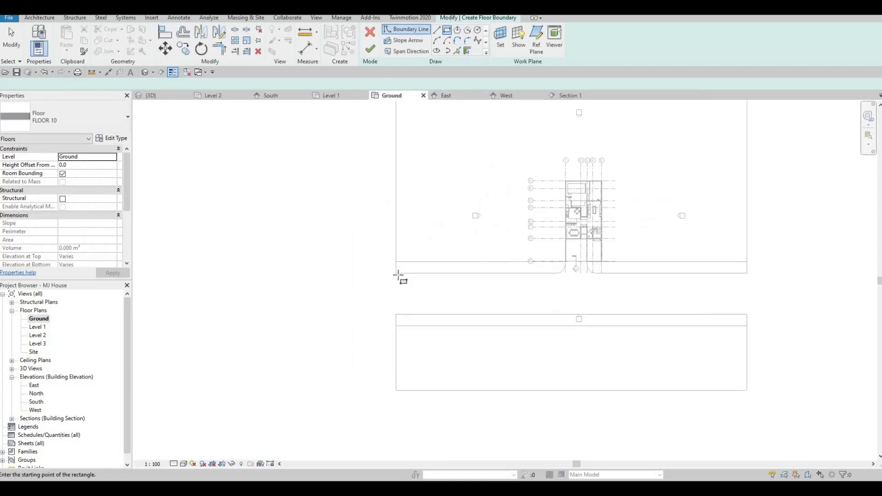
left_click(746, 315)
key("Escape")
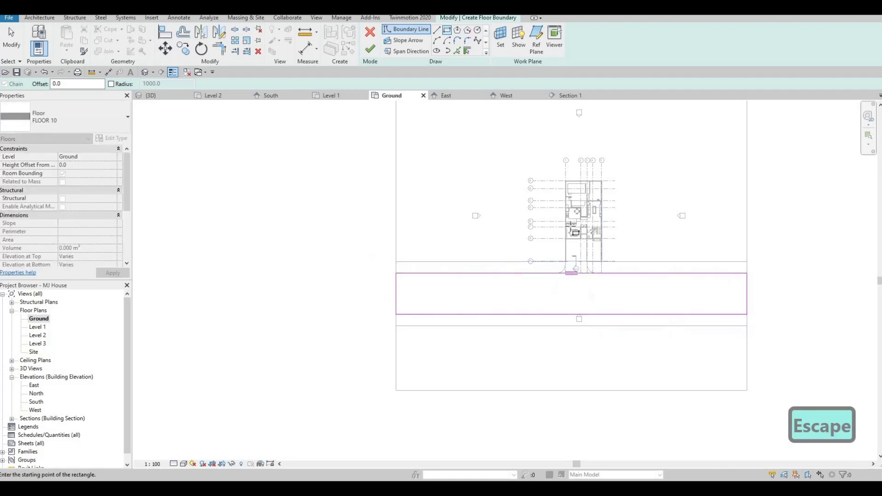
scroll(576, 272, "up", 3)
key("Escape")
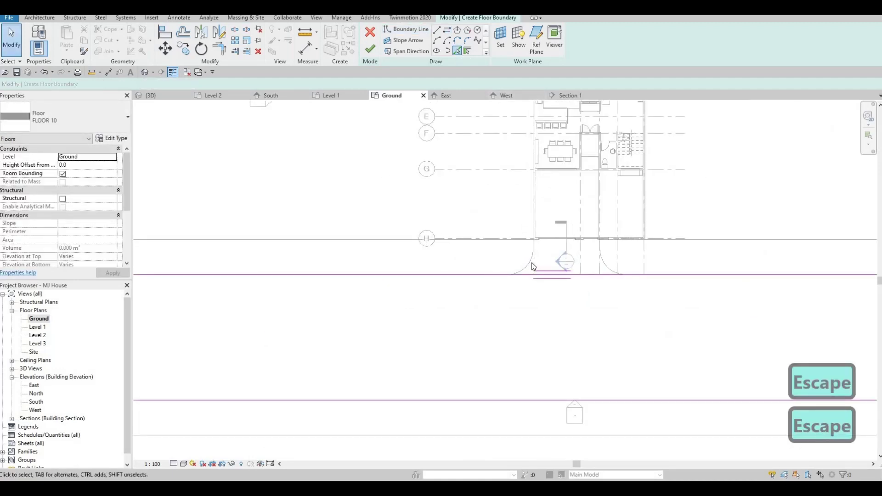
Pick both rounded sidewalk corners and the gate's line at the house front as additional FLOOR 10 boundary lines.
left_click(530, 262)
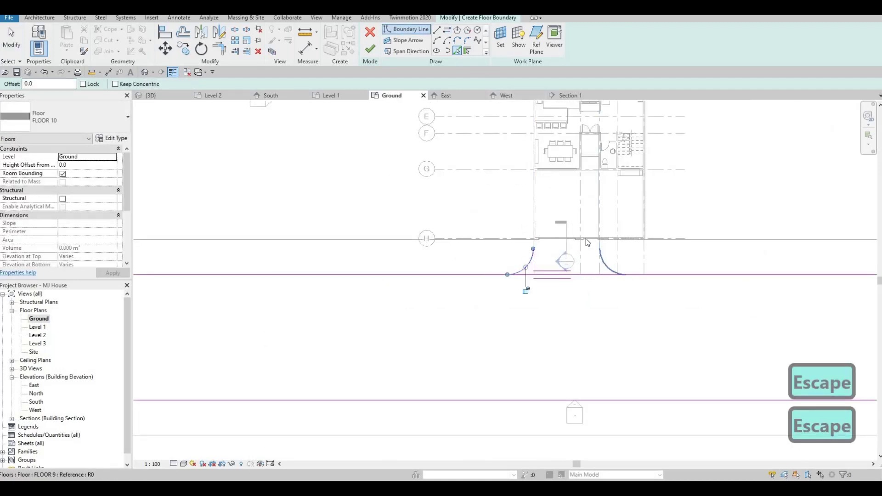
scroll(514, 249, "up", 5)
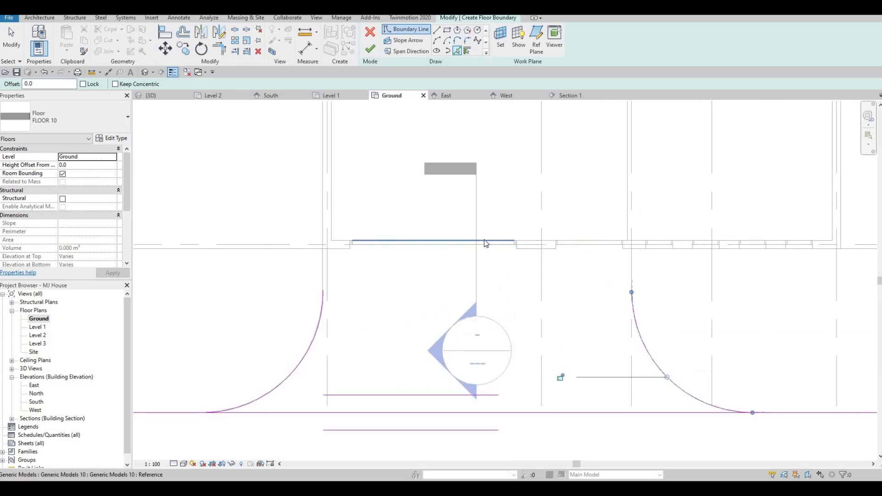
key("Escape")
key("Escape")
key("Escape")
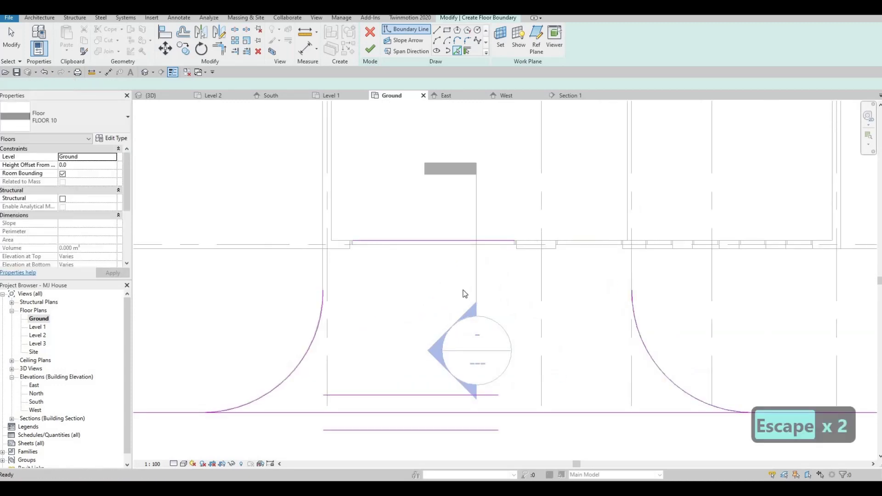
Split the FLOOR 10 road boundary line between the two rounded sidewalk corners.
key("s")
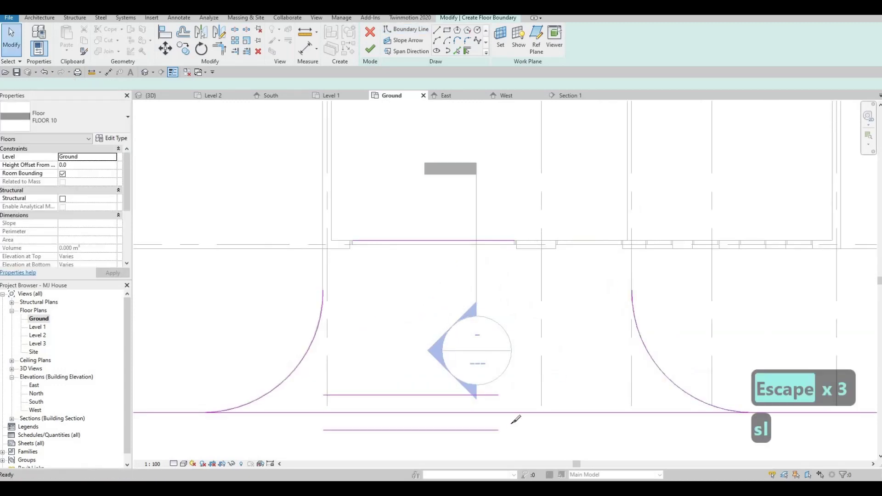
left_click(514, 413)
key("Escape")
key("Escape")
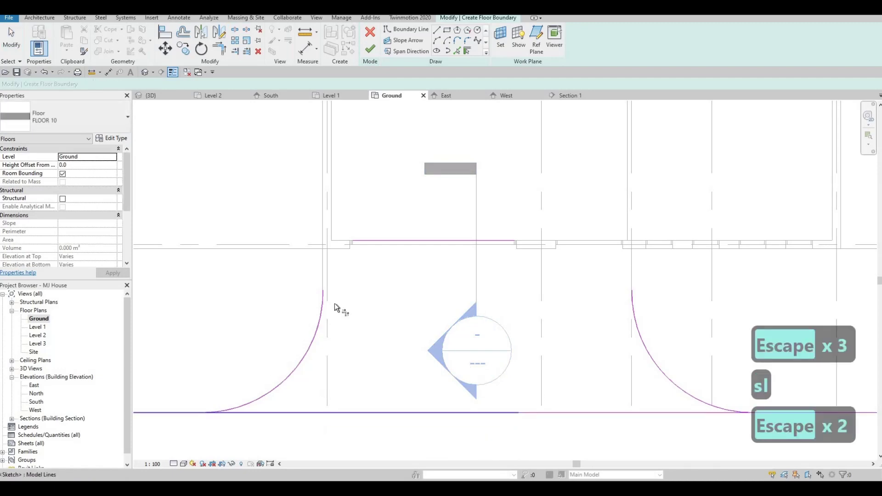
Try to trim one rounded sidewalk corner directly to the gate line.
key("t")
key("r")
left_click(335, 294)
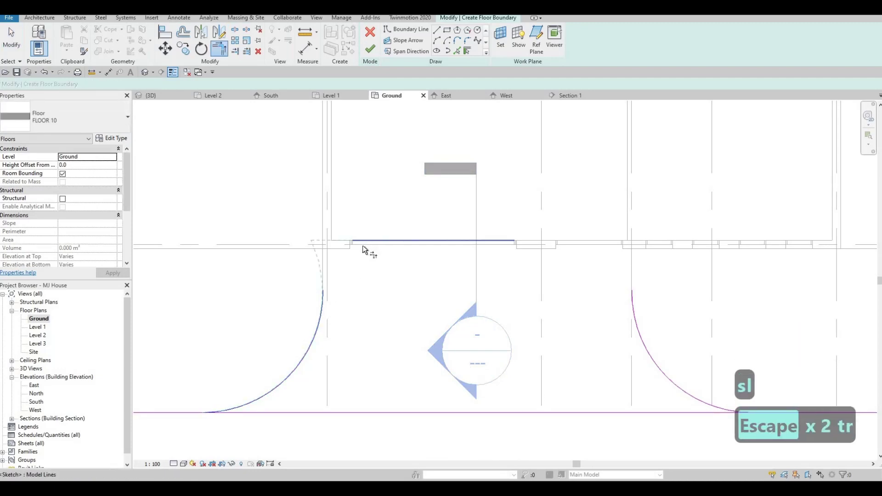
left_click(362, 251)
key("ctrl+z")
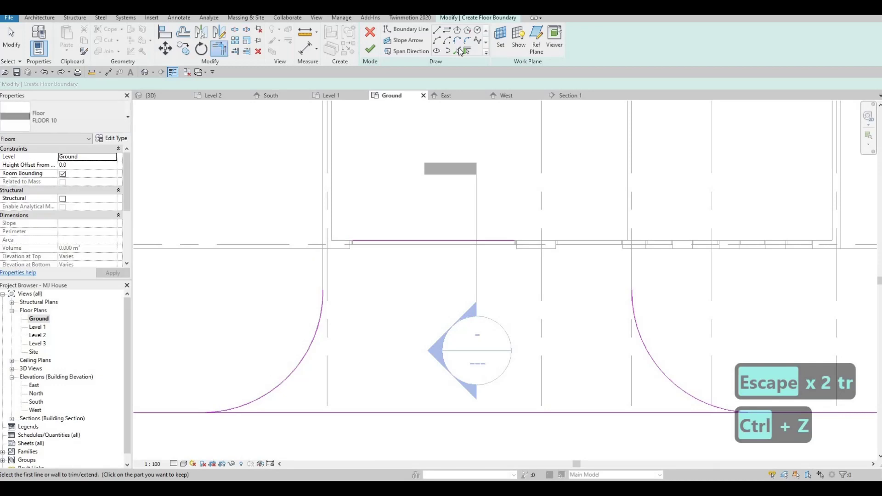
key("Escape")
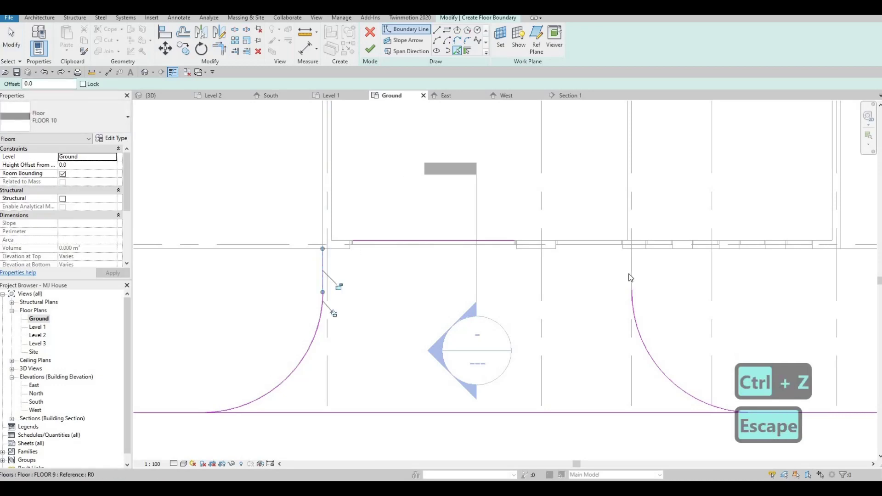
Pick the sidewalk edges and short wall edges between both rounded corners and the gate as additional FLOOR 10 boundary lines.
scroll(626, 256, "up", 3)
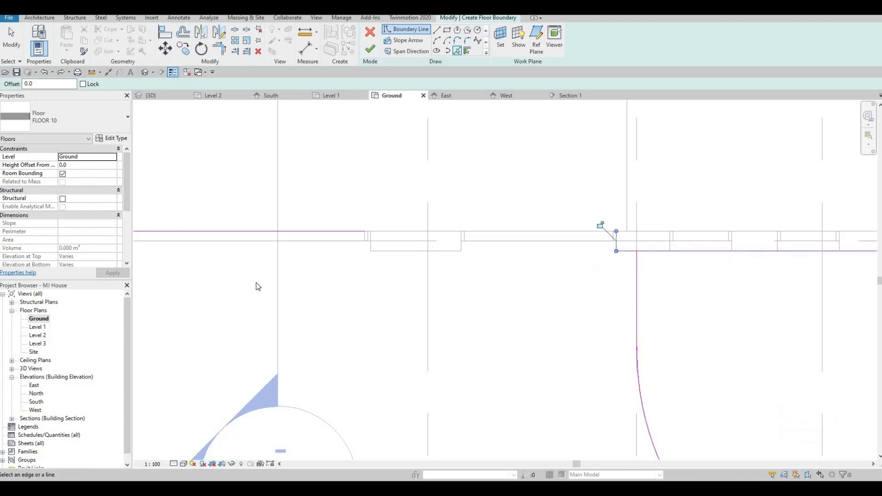
scroll(328, 258, "left", 5, "shift")
left_click(330, 252)
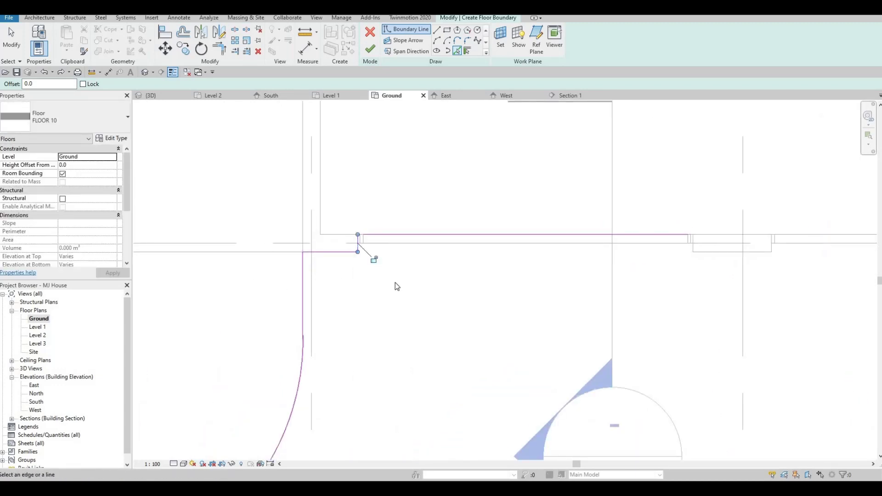
key("F1")
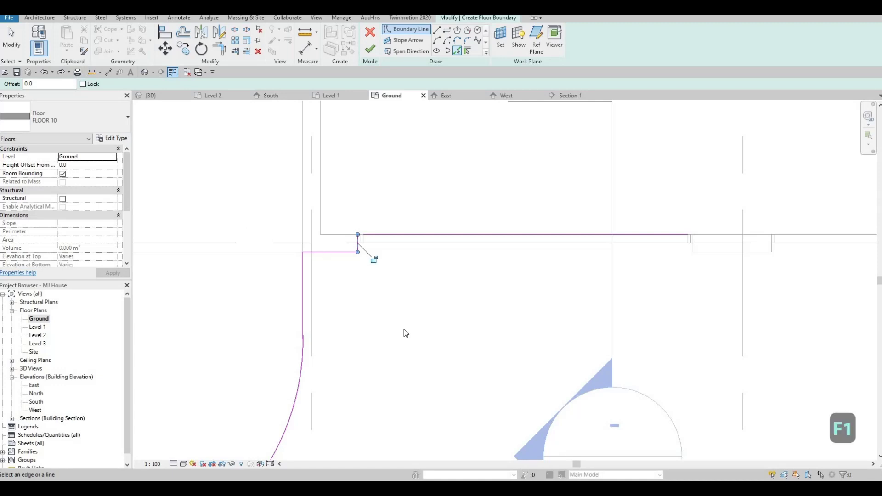
Trim and extend the picked boundary lines so both sidewalk sides join continuously to the gate line.
key("t")
key("r")
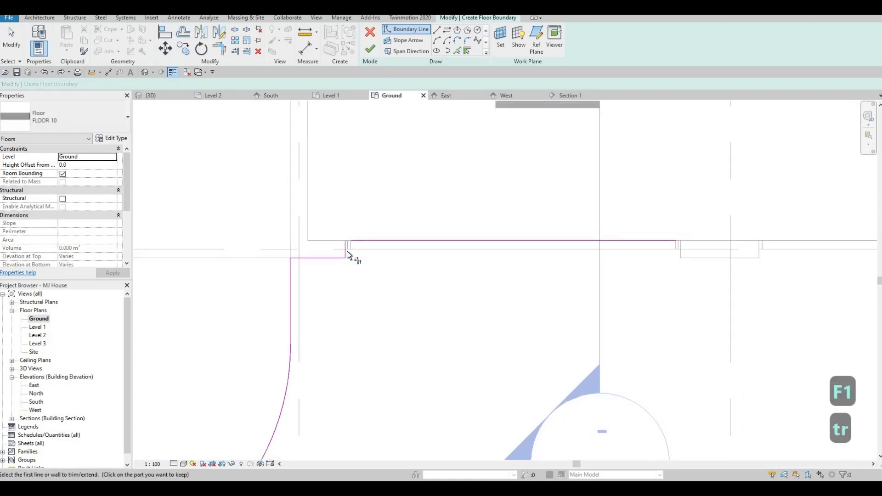
left_click(454, 241)
mouse_move(312, 232)
middle_mouse_down()
mouse_move(206, 213)
mouse_move(160, 238)
mouse_move(212, 206)
middle_mouse_up()
scroll(285, 227, "down", 2)
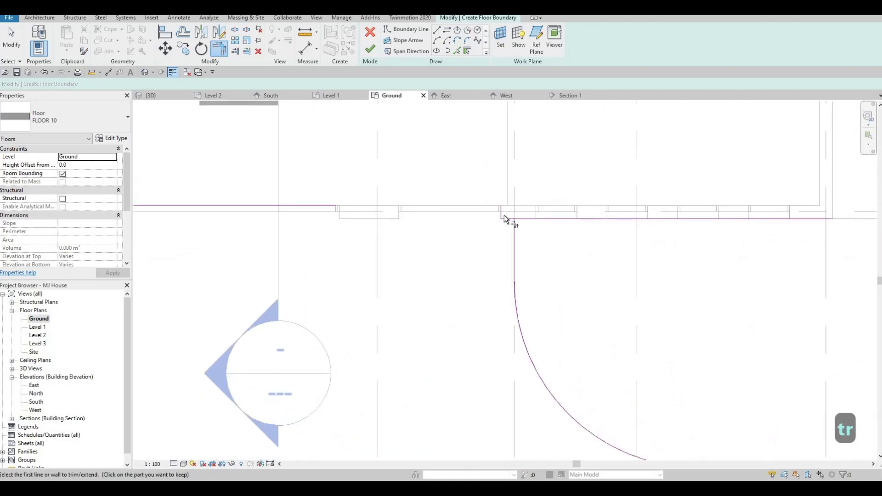
left_click(513, 224)
left_click(506, 219)
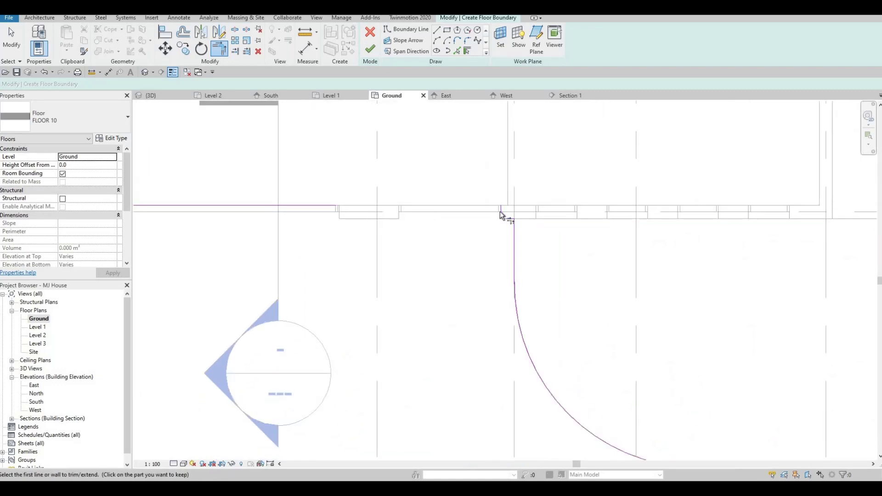
left_click(501, 215)
left_click(318, 207)
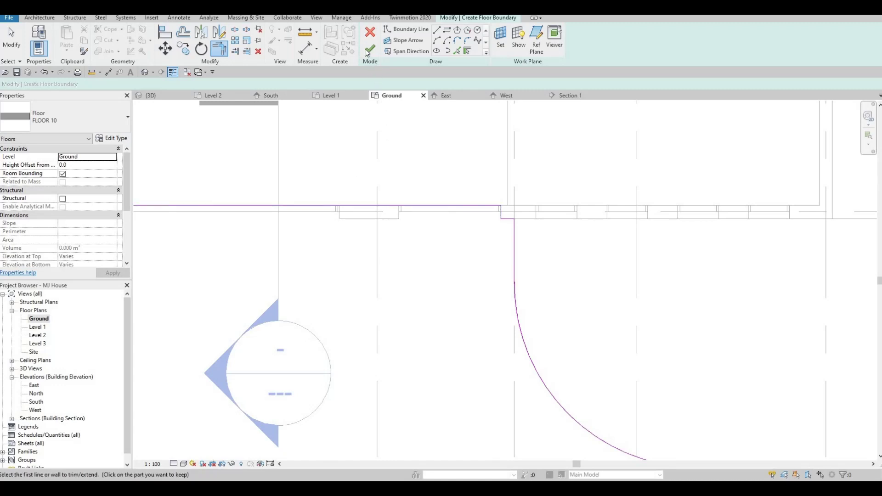
Try to finish the FLOOR 10 boundary sketch, and return to editing it.
left_click(370, 49)
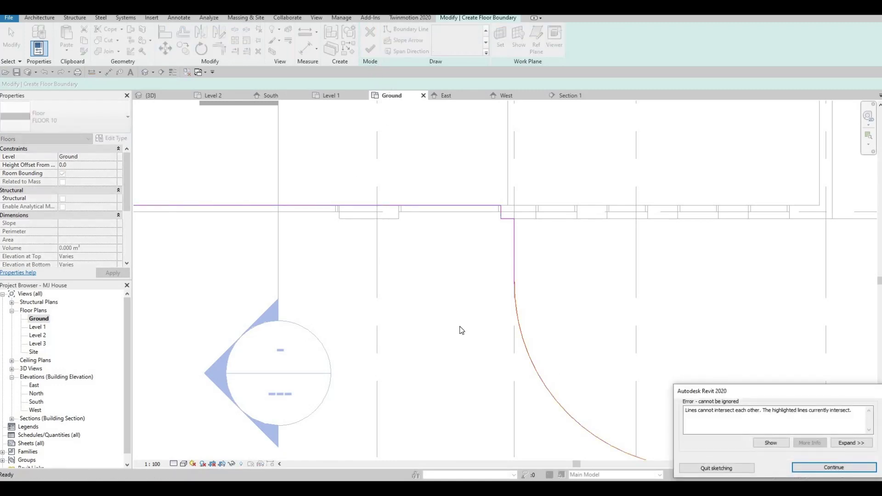
scroll(496, 301, "down", 5)
key("Escape")
key("Escape")
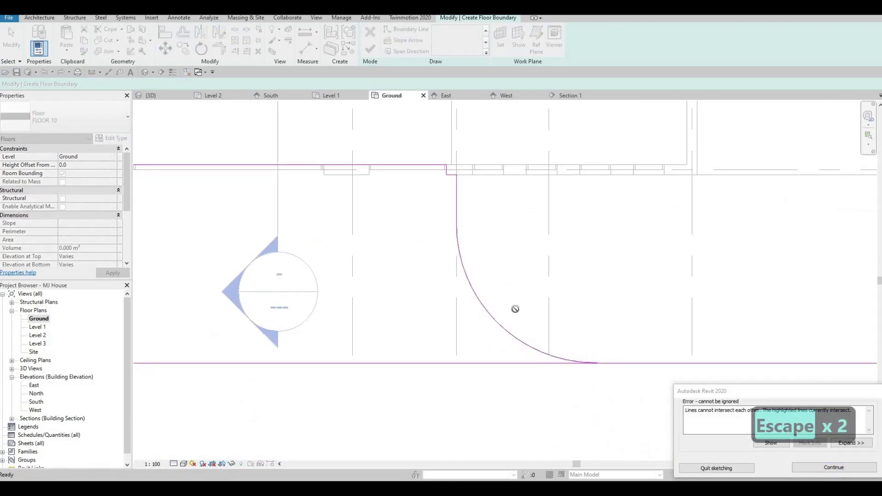
scroll(515, 315, "down", 1)
key("Escape")
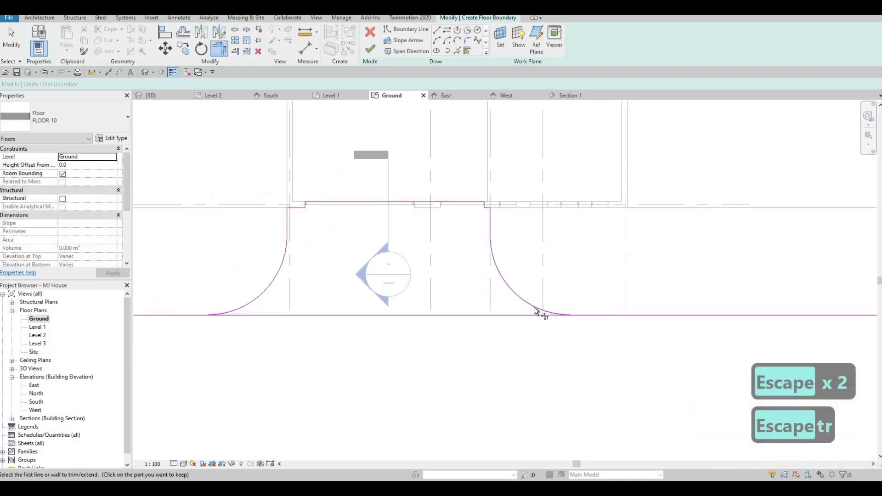
Trim the split road line to both rounded corners and finish the FLOOR 10 sketch.
key("t")
key("r")
left_click(592, 315)
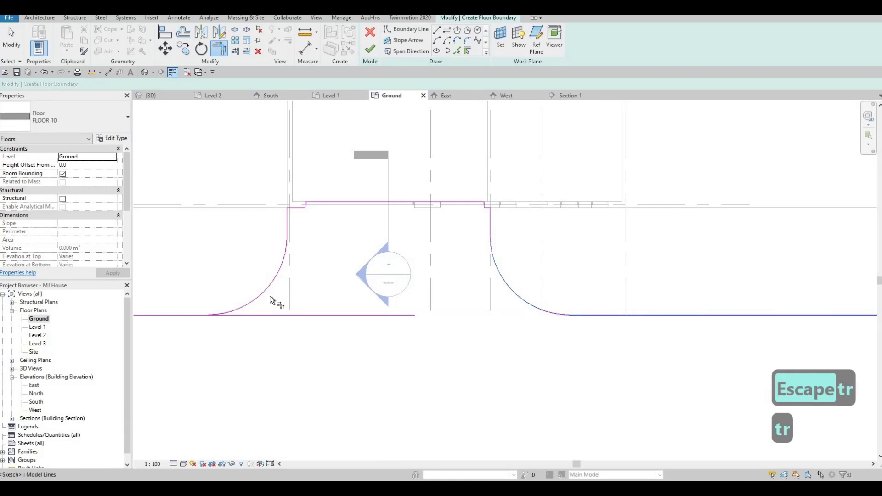
left_click(230, 312)
left_click(178, 315)
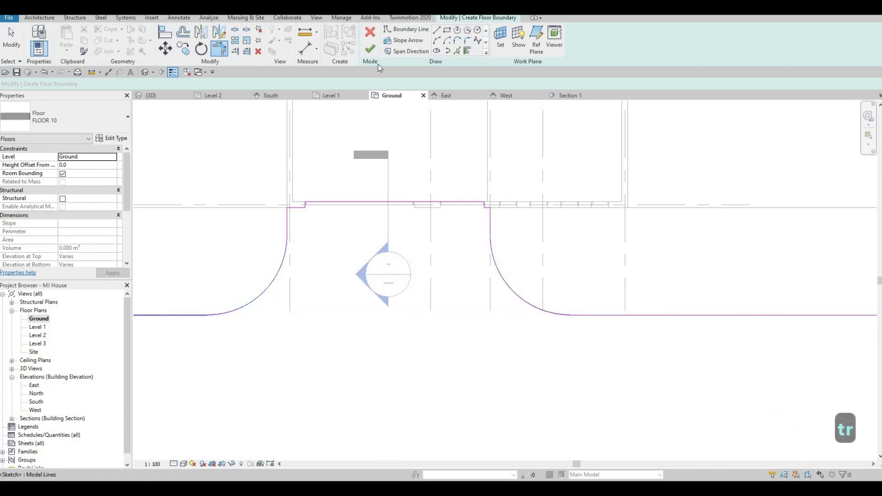
left_click(372, 50)
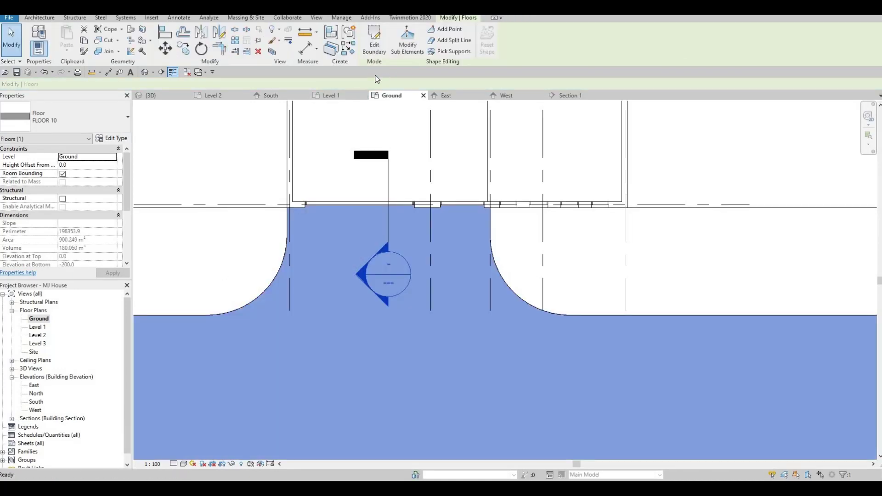
Set the FLOOR 10 road's height offset from level to -100 in the 3D view.
left_click(173, 97)
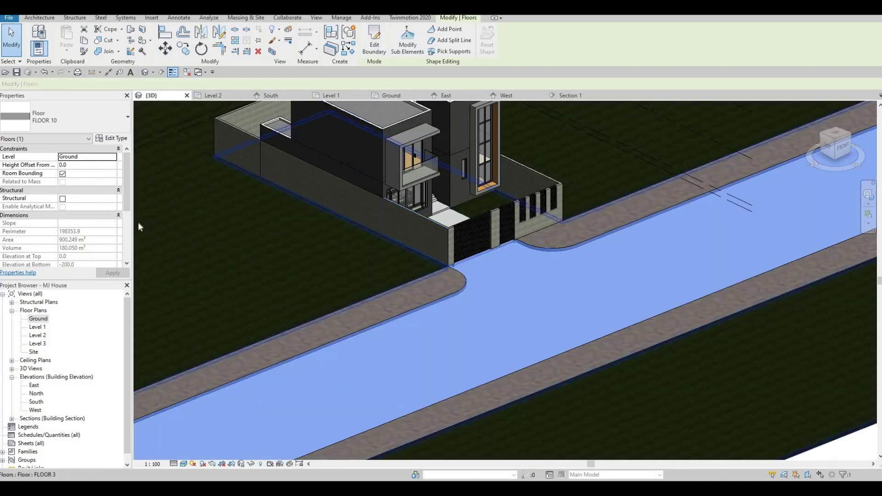
left_click(76, 164)
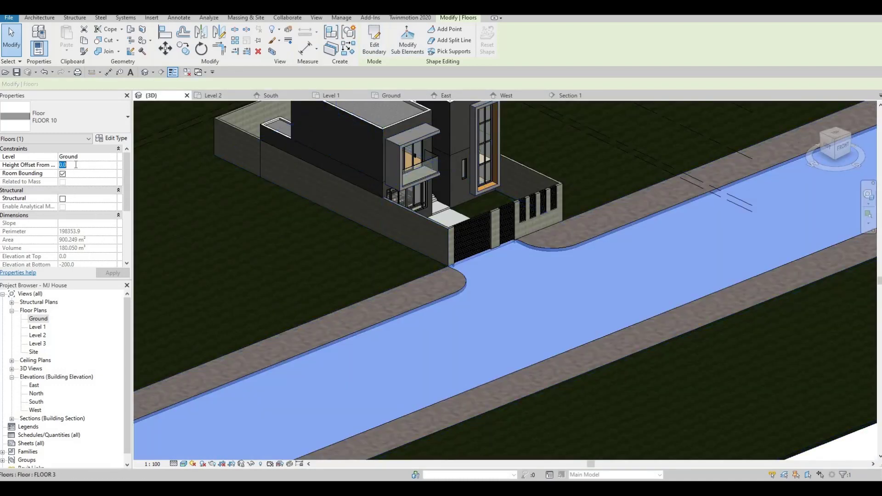
type("-100")
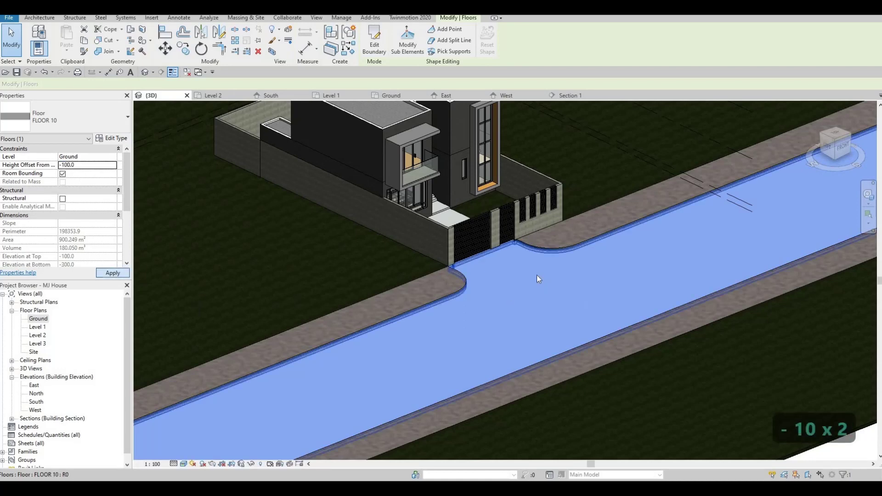
key("Escape")
key("Escape")
Set the base offset of the connected boundary walls and the pillar between the gates to -100.
scroll(471, 202, "up", 5)
scroll(473, 203, "up", 3)
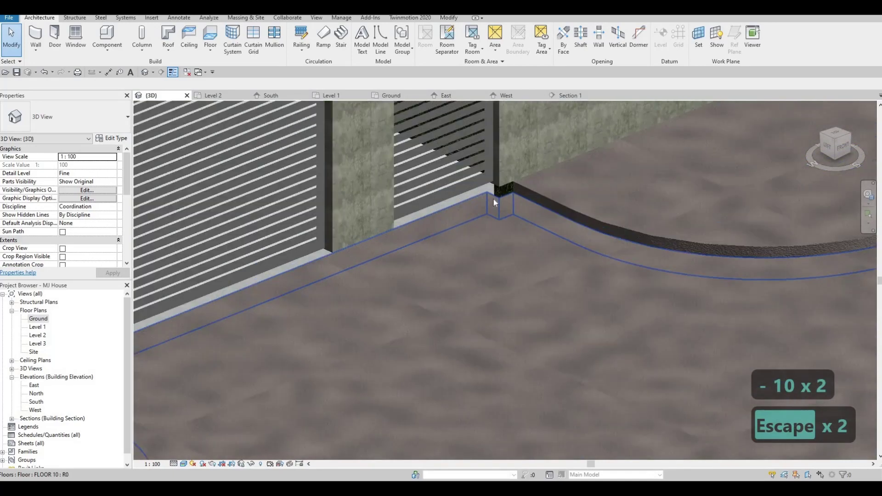
scroll(492, 151, "up", 1)
middle_click_drag(492, 154, 556, 216, "shift")
middle_click_drag(406, 234, 400, 204, "shift")
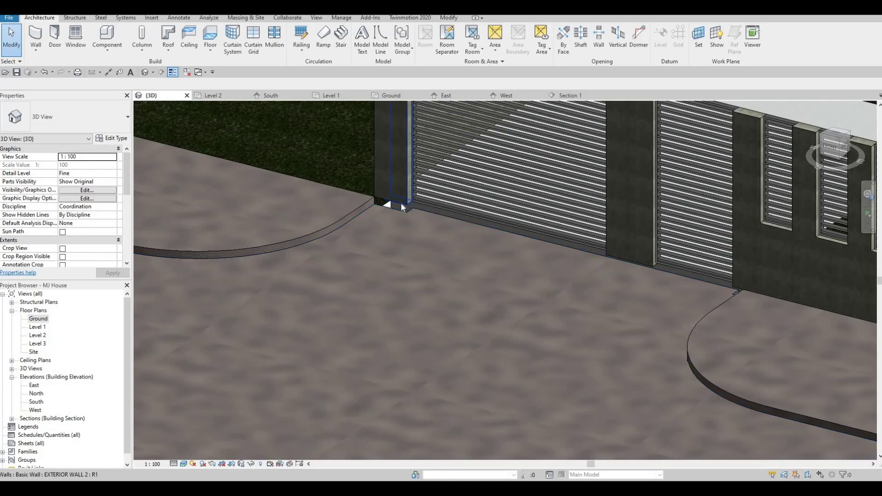
key("Tab")
key("Escape")
left_click(401, 207)
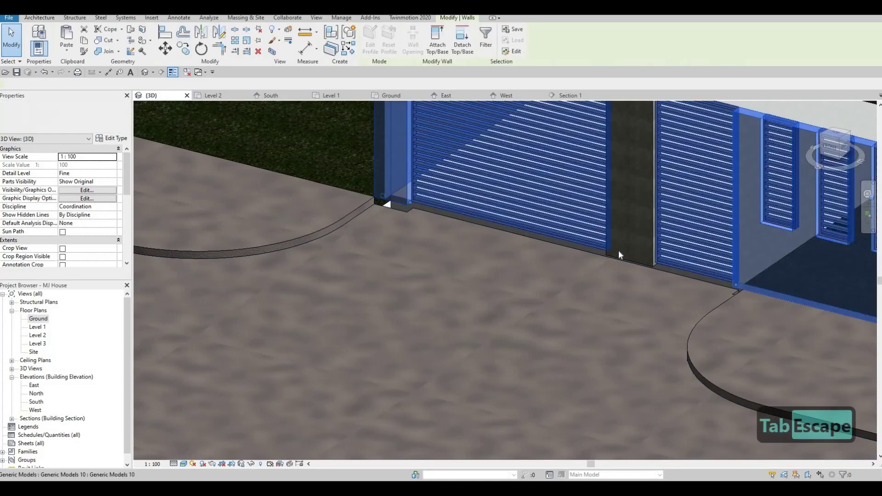
scroll(608, 177, "down", 2)
scroll(601, 168, "down", 1)
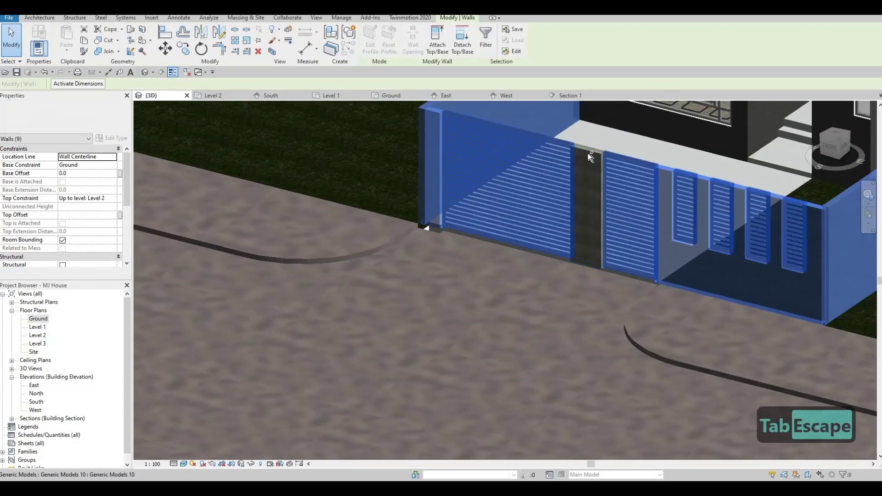
left_click(666, 171, "ctrl")
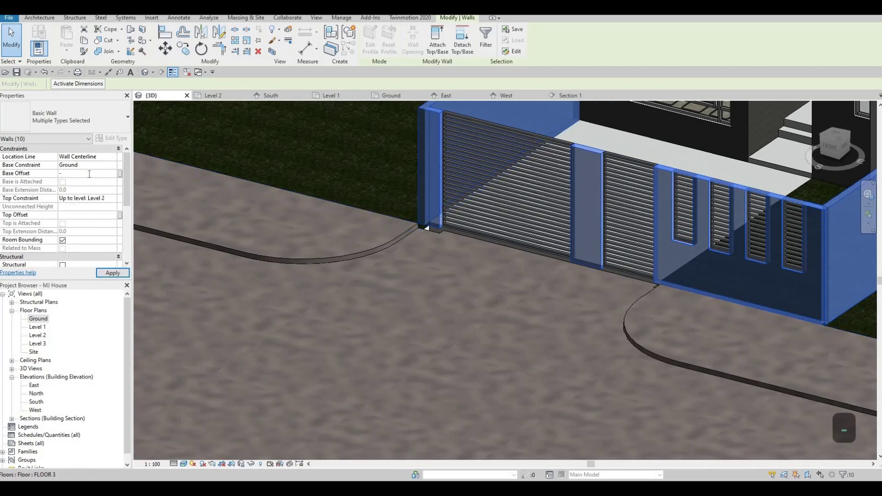
type("-100")
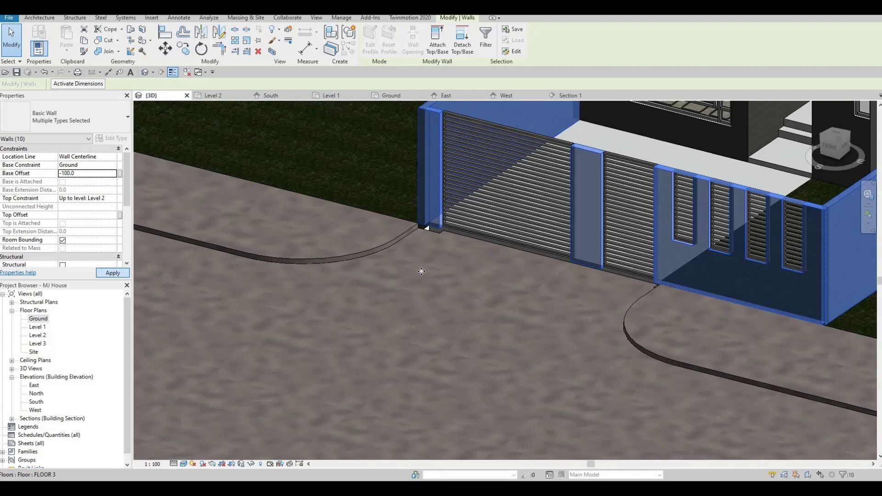
key("Escape")
key("Escape")
Inspect the edge of the FLOOR 4 driveway slab beneath the front gates.
scroll(460, 280, "up", 3)
middle_click_drag(467, 290, 410, 288, "shift")
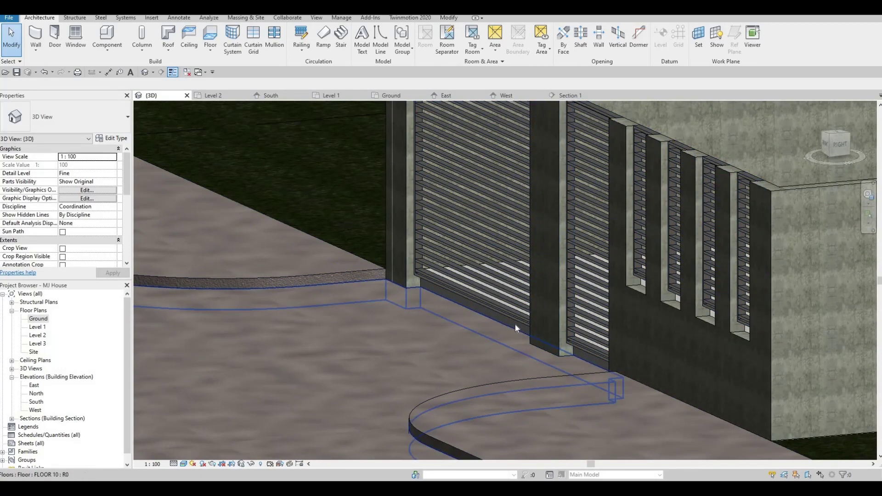
left_click(496, 325)
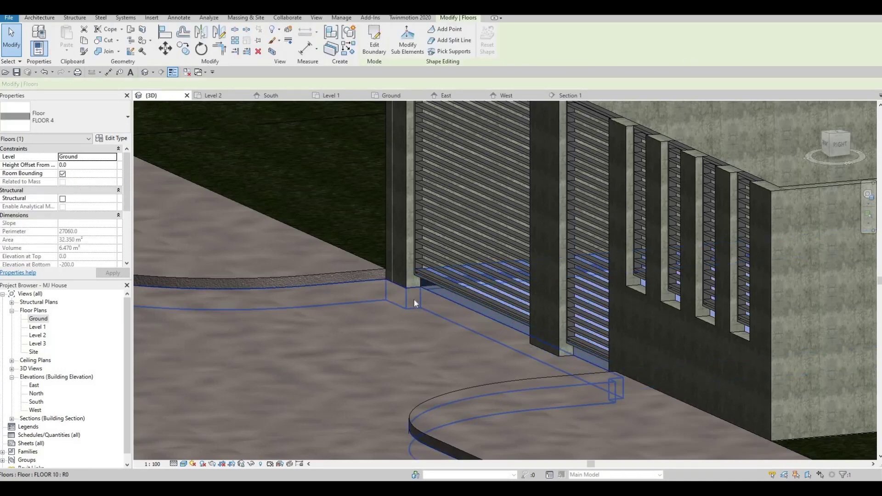
key("F1")
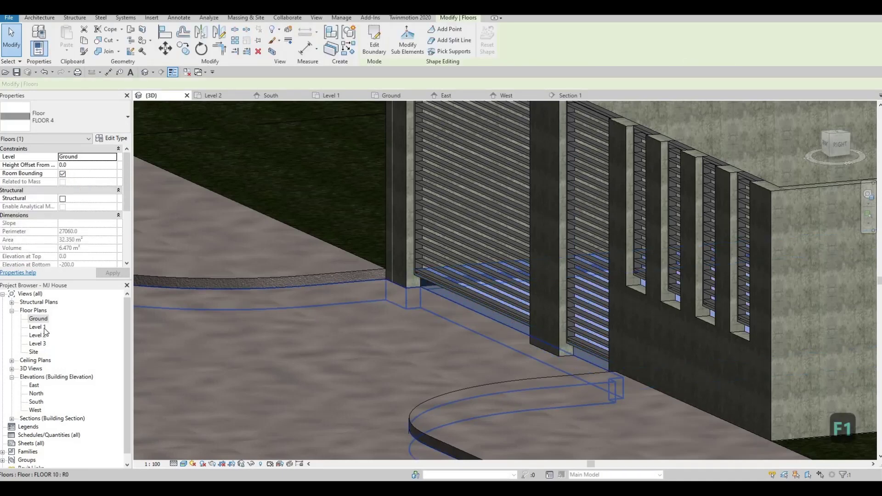
Open Section 1 from the Ground plan and examine how the gate's base meets the wall and the FLOOR 10 road.
key("F1")
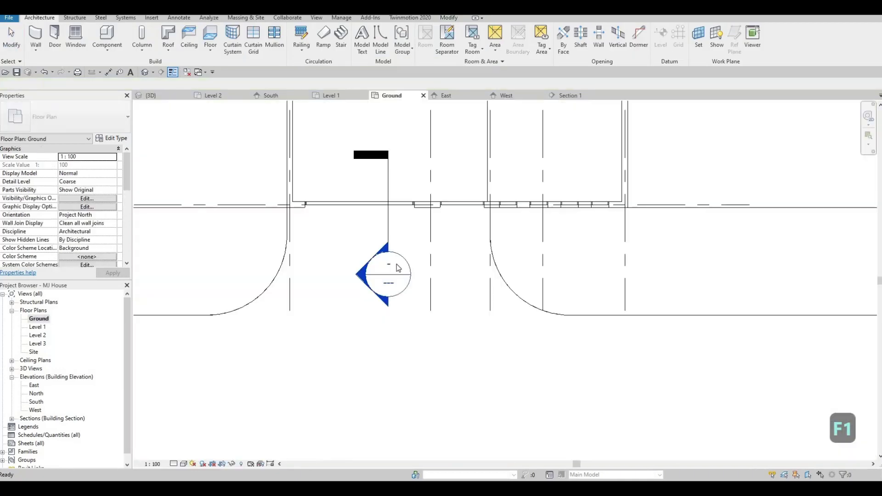
key("Escape")
key("Escape")
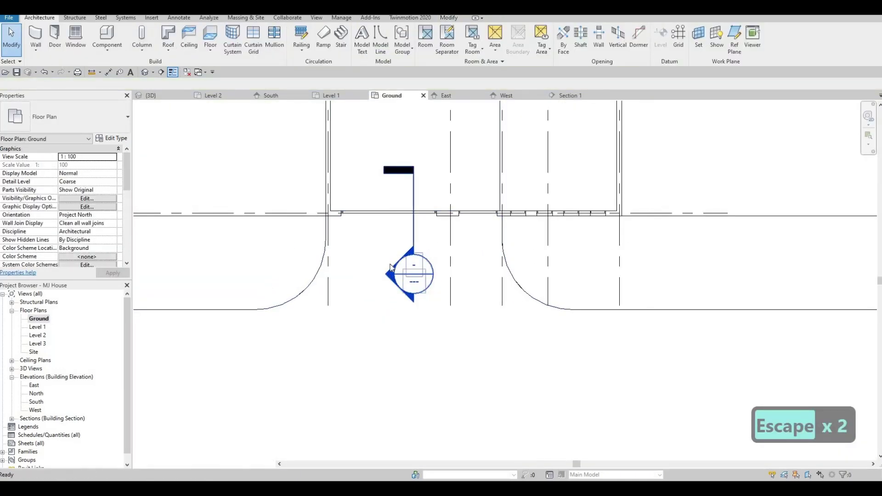
double_click(391, 271)
middle_click_drag(299, 262, 404, 211)
scroll(404, 212, "down", 1)
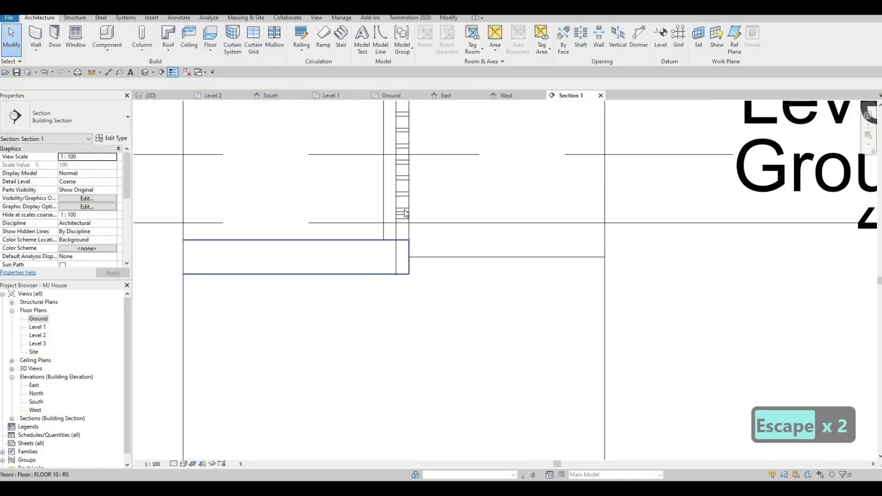
left_click(401, 217)
scroll(410, 230, "up", 4)
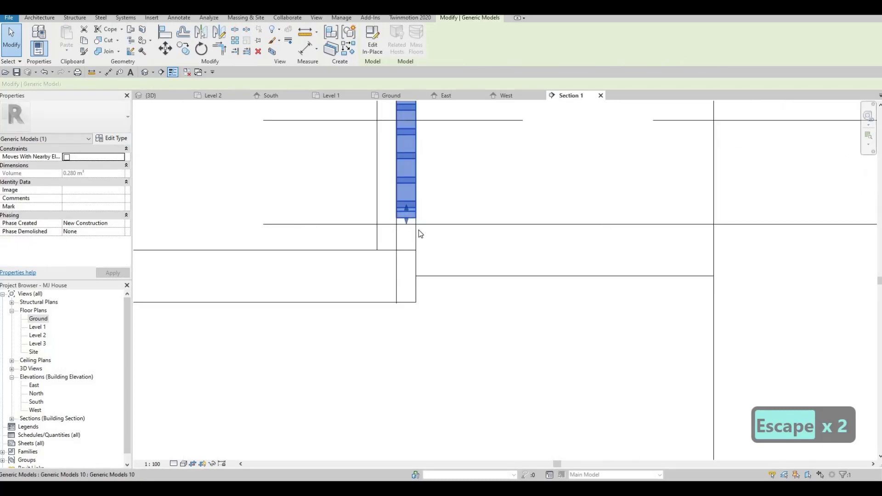
key("Escape")
scroll(415, 248, "down", 4)
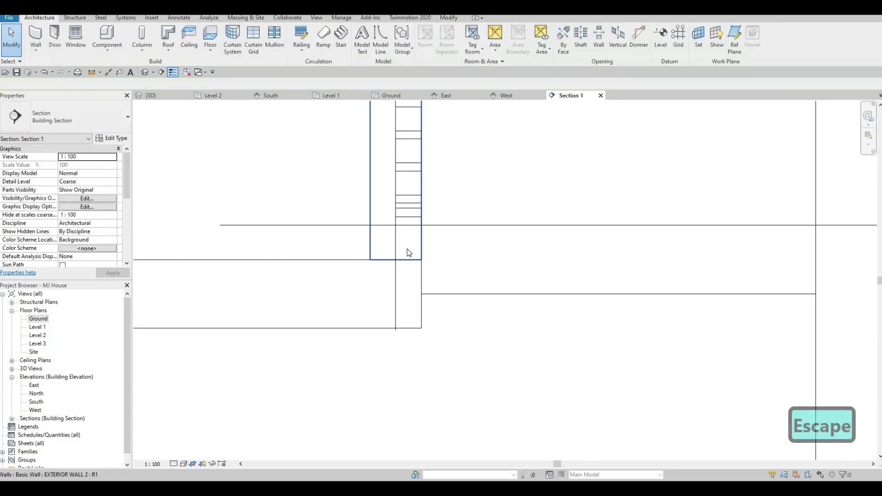
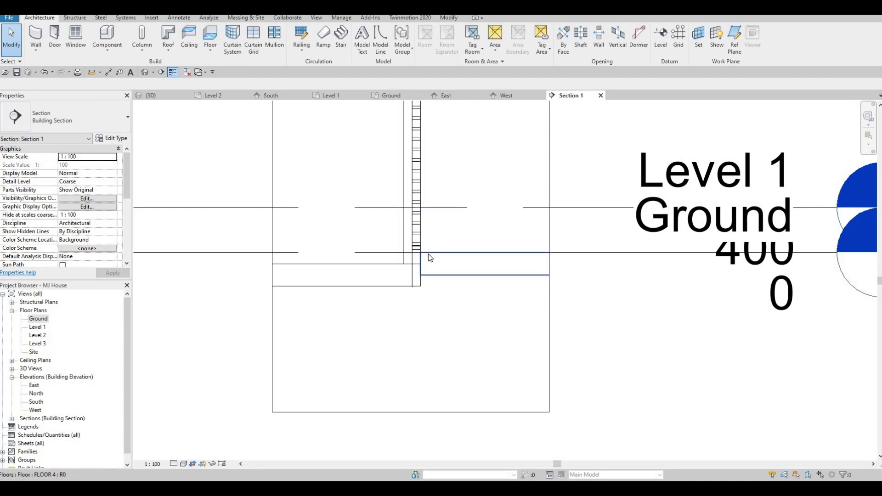
Copy the material name Concrete, Broom Finish from the structure layer of the FLOOR 4 driveway slab's type.
left_click(428, 253)
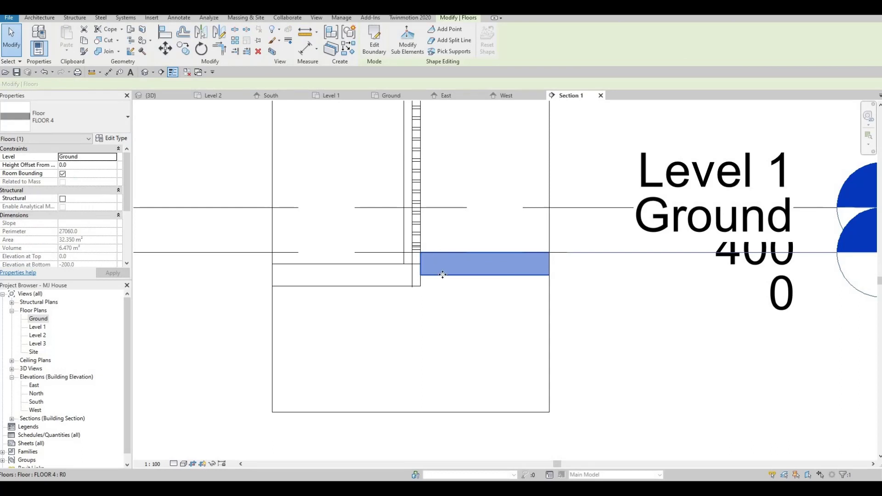
left_click(404, 280)
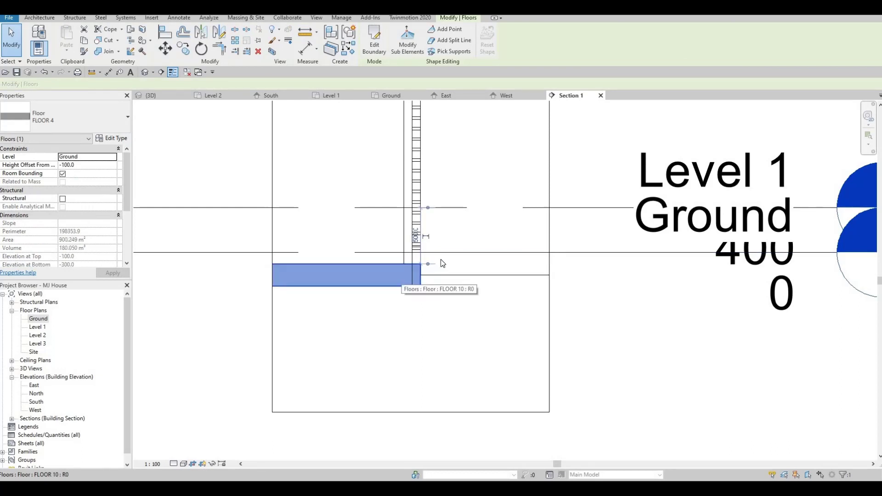
left_click(443, 265)
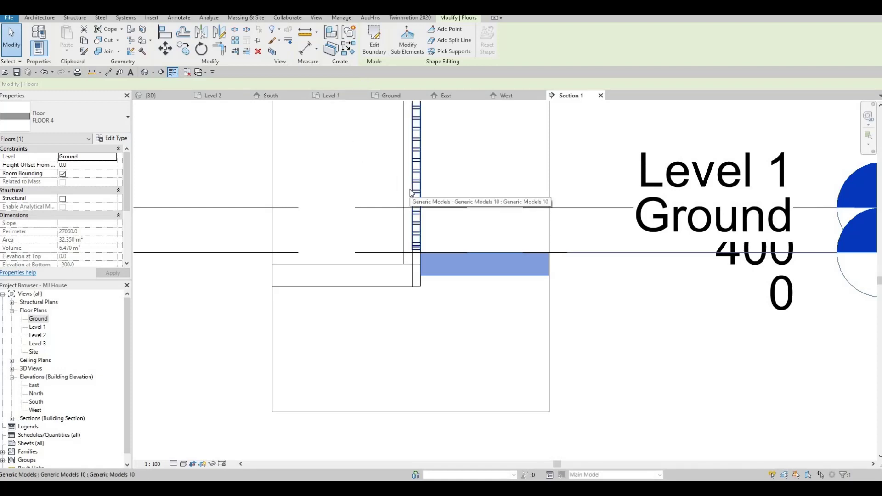
left_click(116, 138)
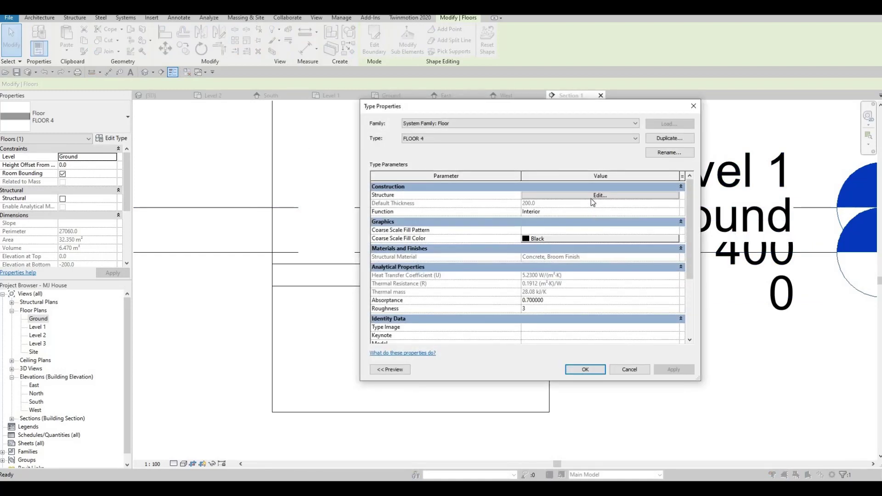
left_click(593, 195)
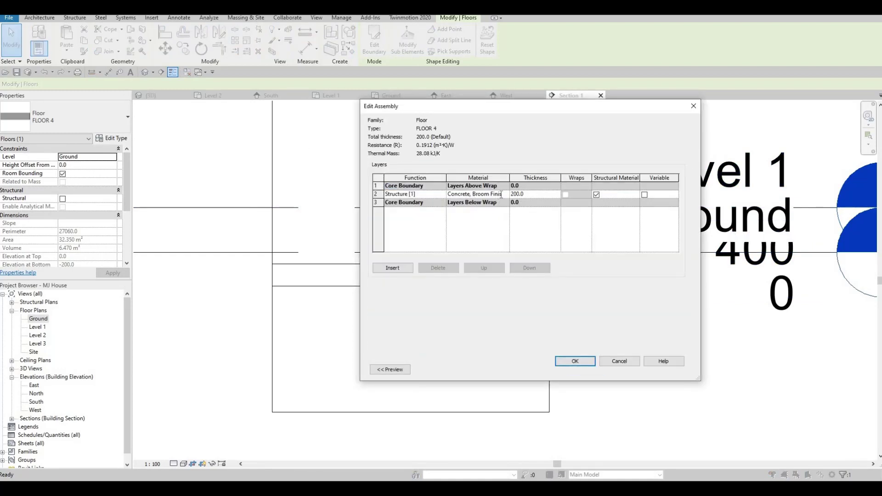
key("ctrl+a")
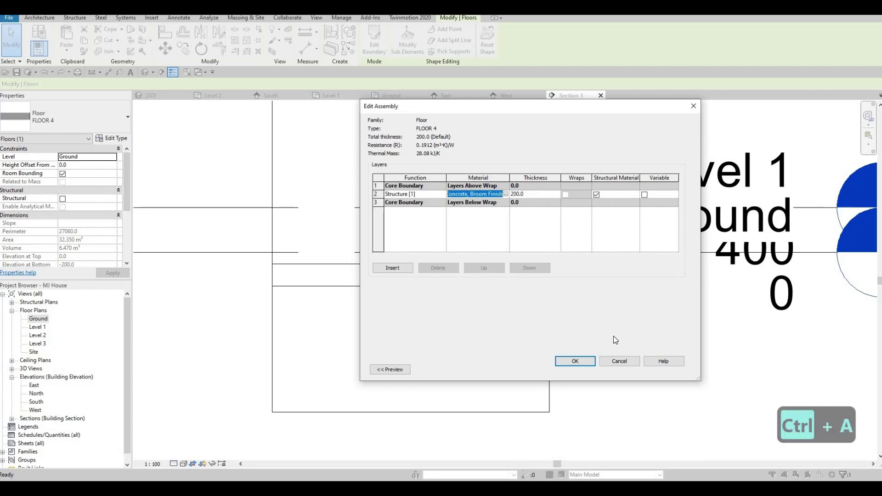
key("ctrl+c")
left_click(615, 359)
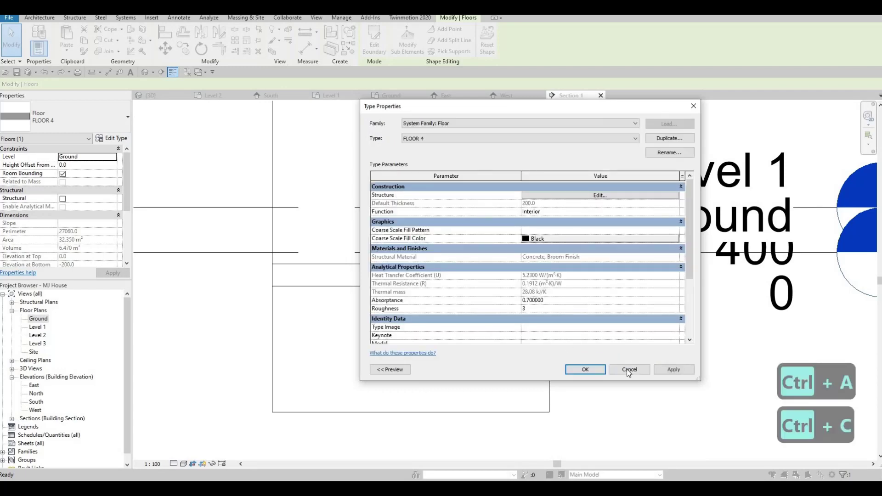
left_click(627, 369)
key("Escape")
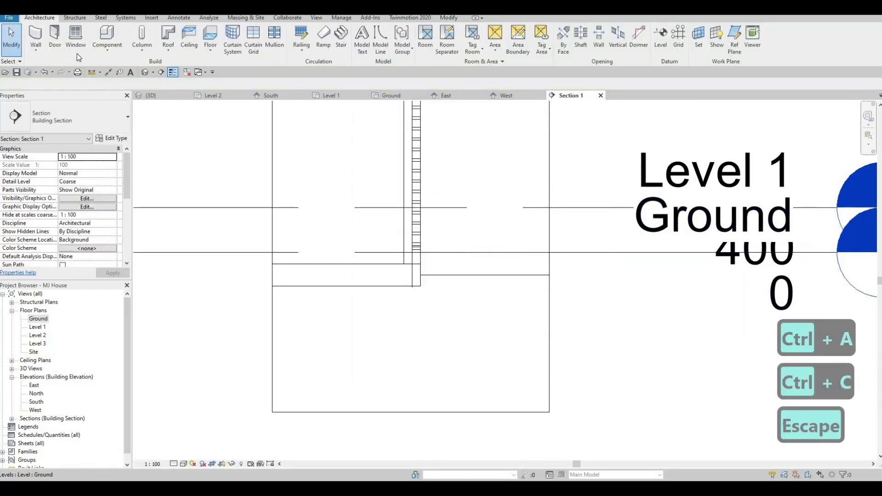
Start a model in-place component in the Generic Models category, keeping the suggested name.
left_click(107, 46)
left_click(112, 85)
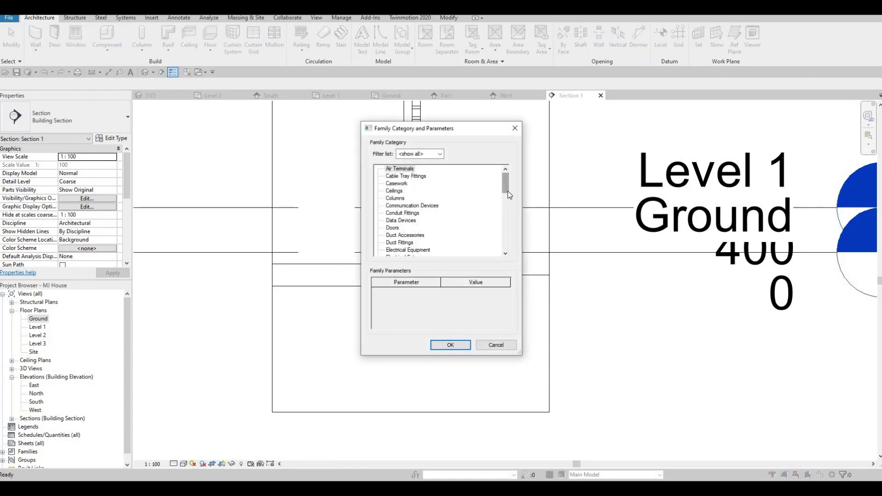
left_click_drag(508, 191, 512, 211)
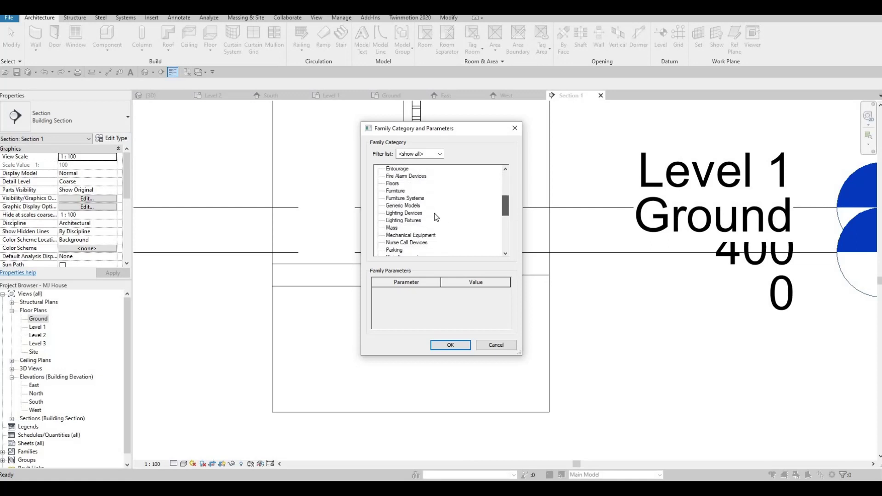
left_click(448, 350)
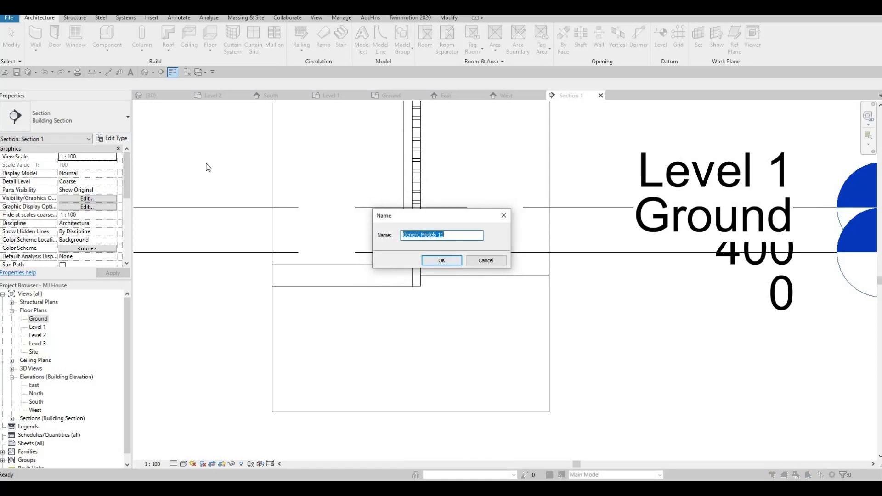
key("Return")
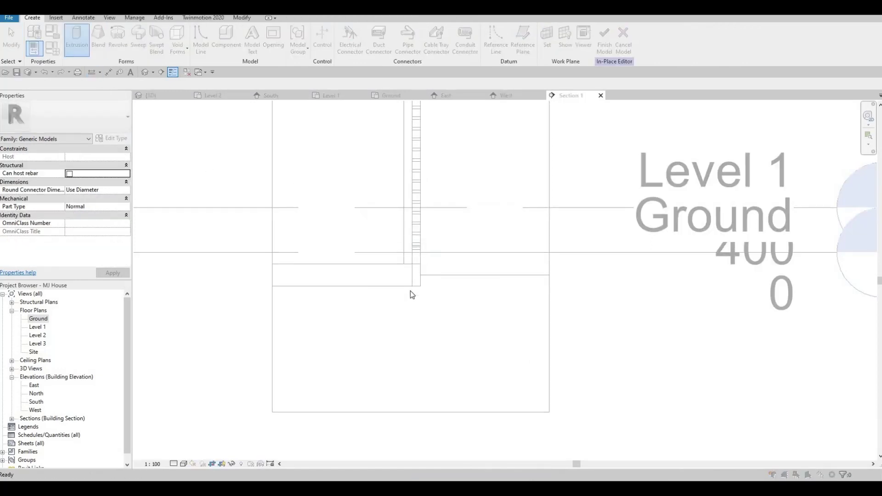
Start an extrusion in Section 1 with the face of EXTERIOR WALL 2 beside the gate as its work plane.
key("Return")
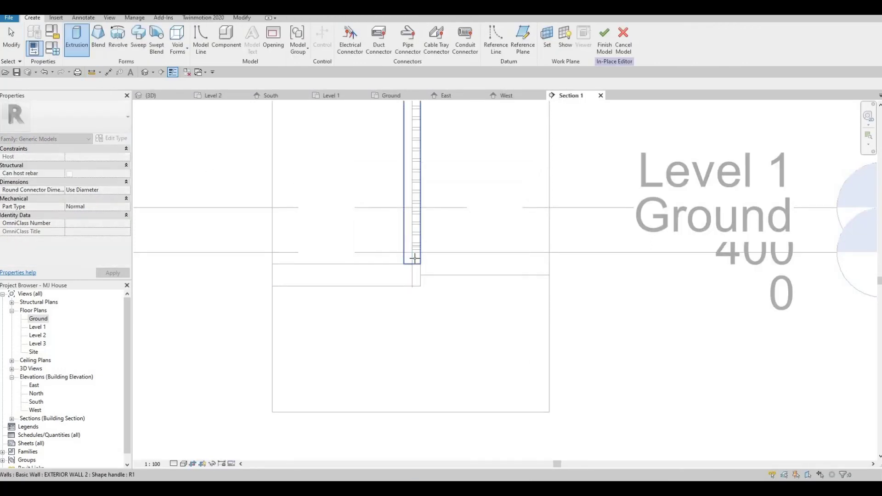
scroll(415, 262, "up", 2)
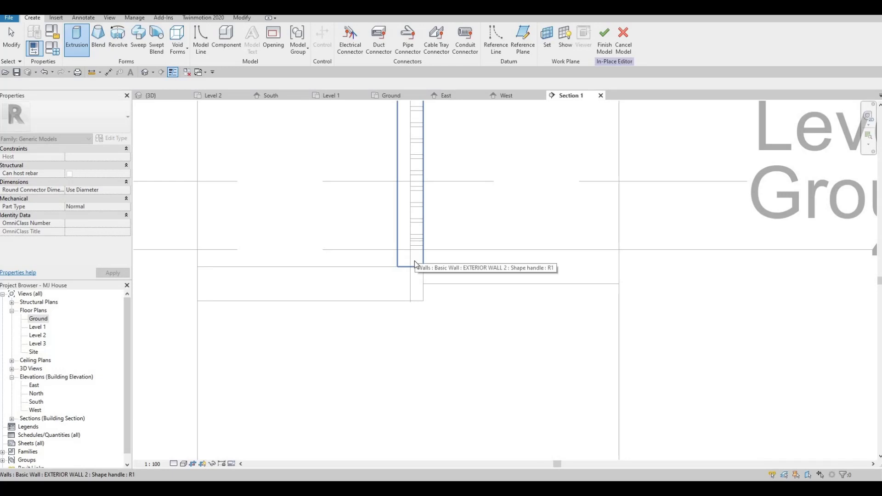
left_click(415, 264)
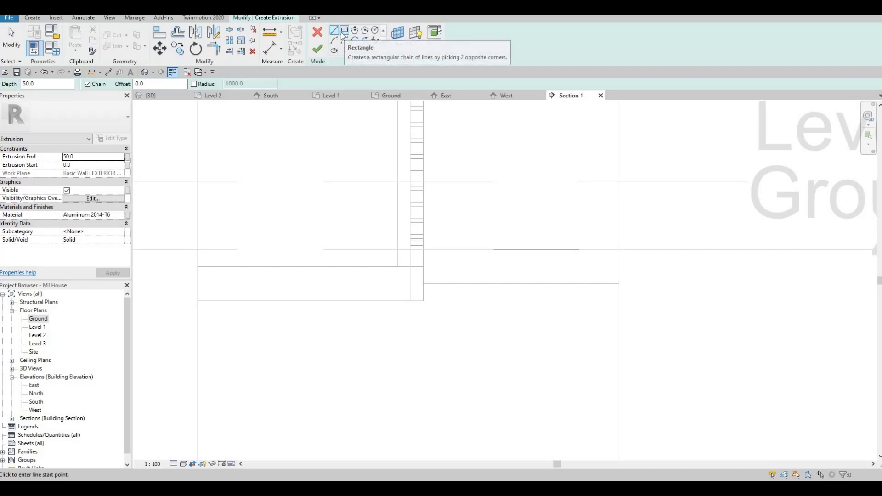
Sketch a shallow convex arc from the driveway slab's edge at Ground level, sloping down towards the FLOOR 10 road's surface.
key("p")
key("l")
scroll(397, 253, "up", 2)
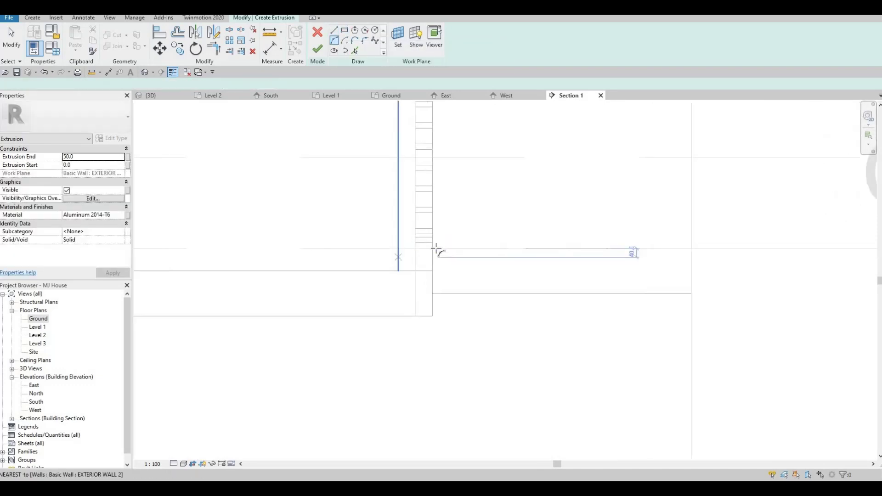
left_click(432, 249)
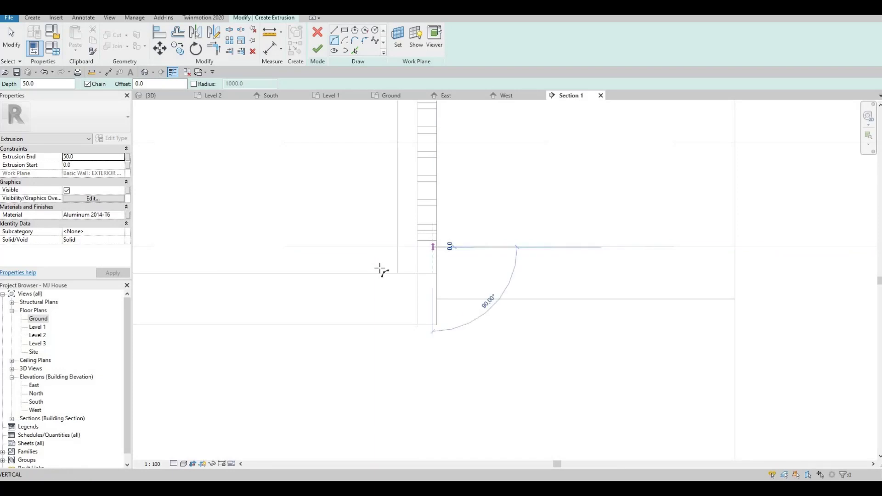
left_click(386, 265)
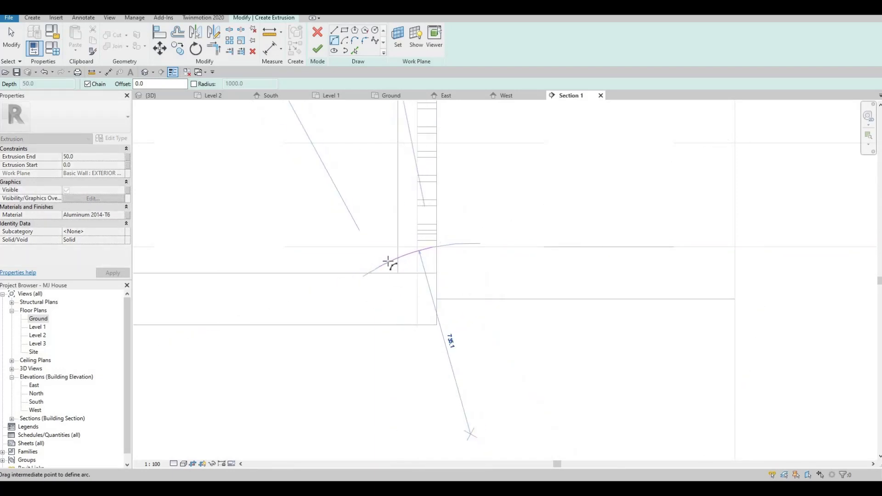
left_click(420, 253)
scroll(420, 253, "up", 2)
key("F1")
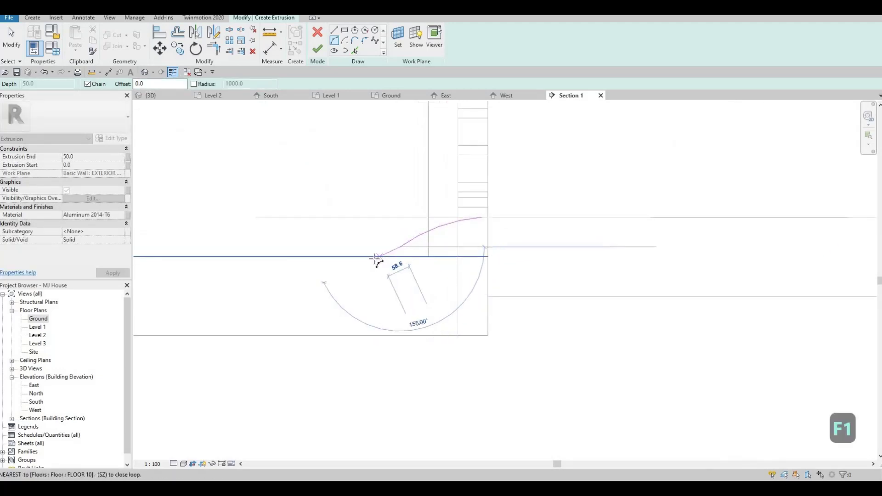
key("Escape")
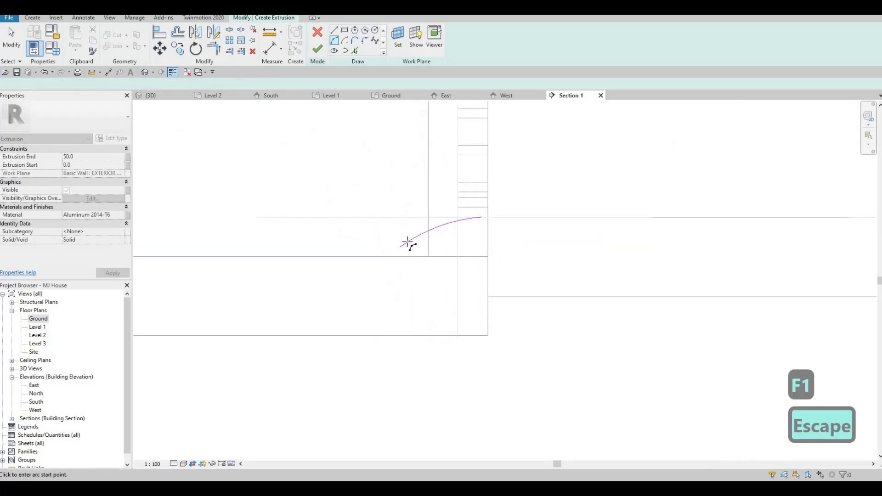
Extend the arc's lower end to meet the top surface of the FLOOR 10 road.
left_click(408, 243)
key("Escape")
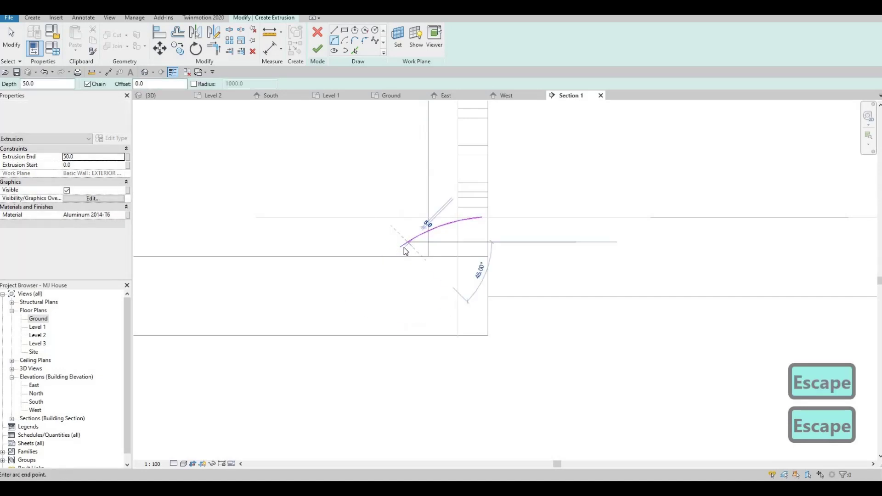
key("Escape")
key("Escape")
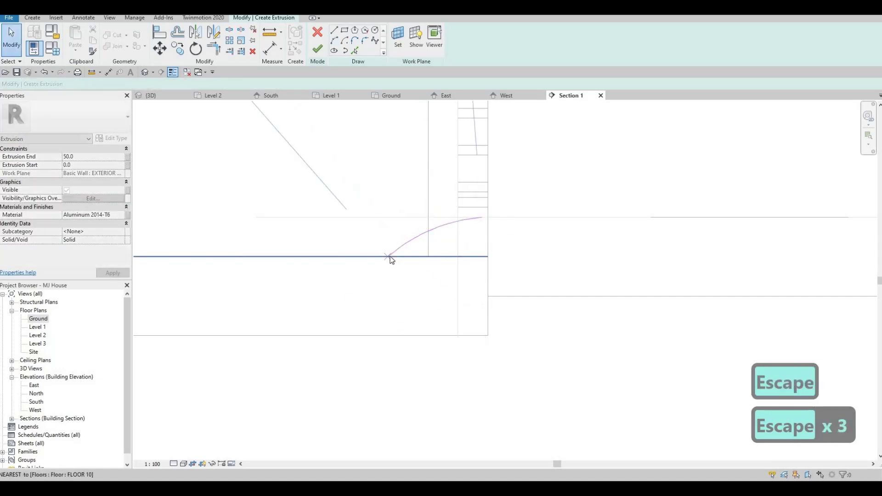
left_click(432, 224)
key("Escape")
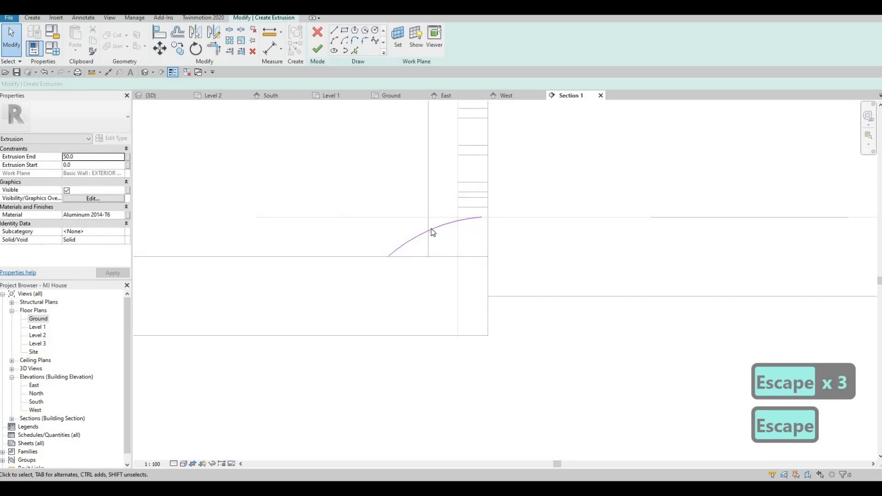
left_click(432, 229)
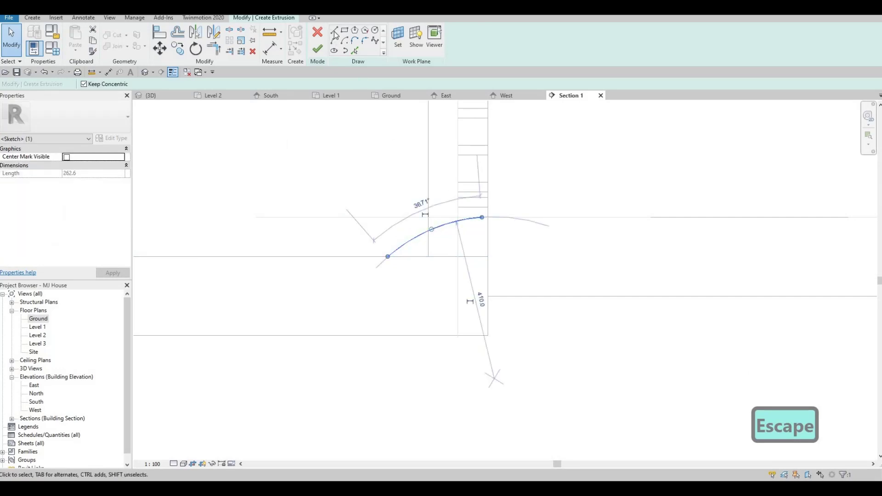
Close the ramp profile with lines from the arc to the wall face, about 100 mm down it, and back along the road surface.
left_click(335, 31)
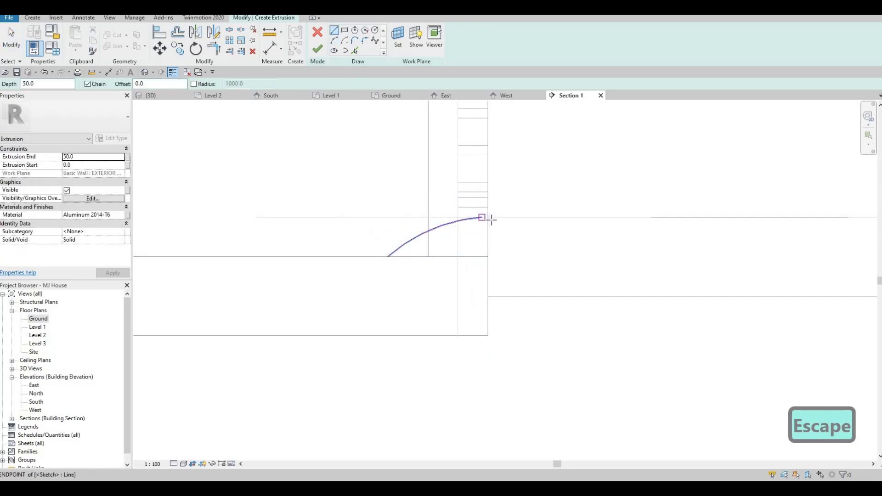
left_click(488, 218)
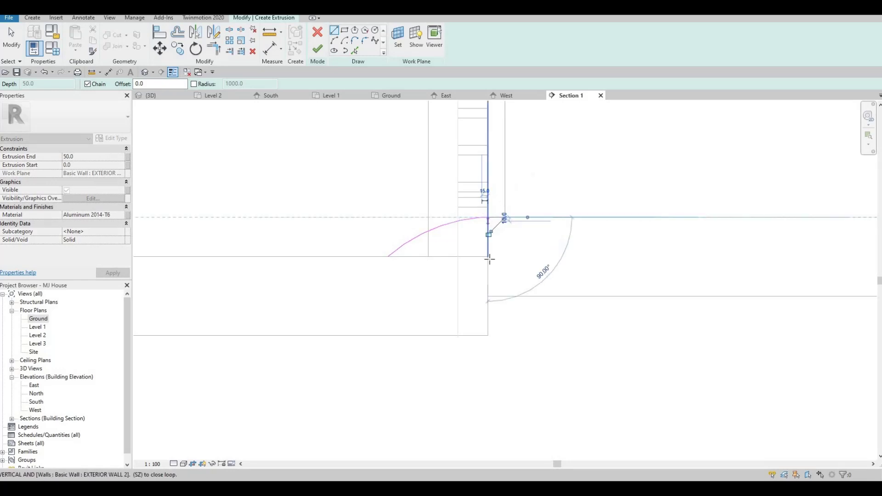
left_click(488, 256)
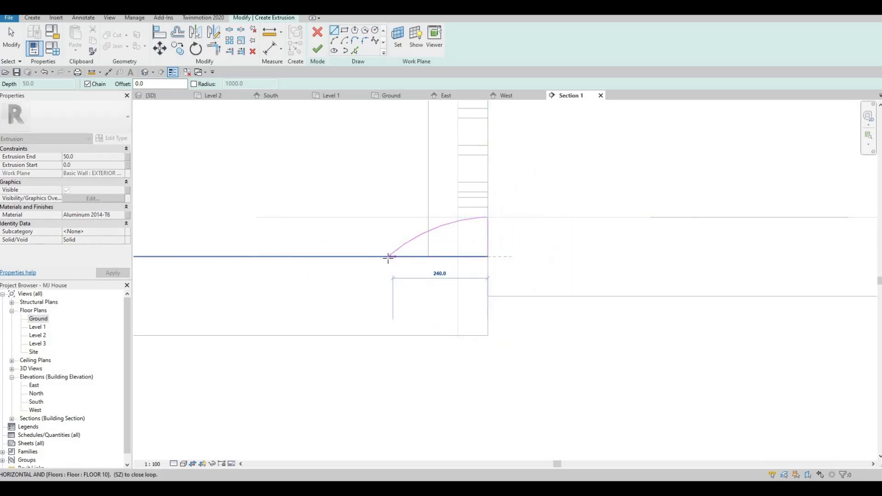
left_click(388, 256)
key("Escape")
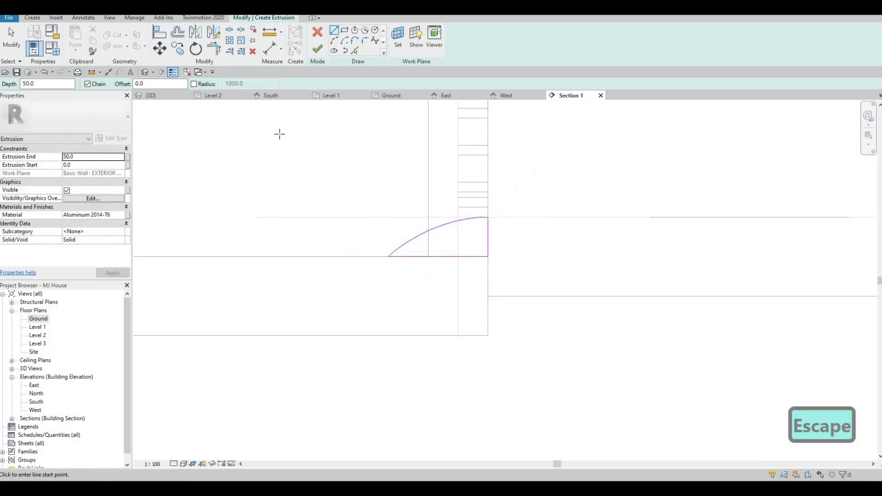
Set the extrusion's material to Concrete, Broom Finish and finish the ramp profile sketch.
left_click(110, 215)
key("ctrl+a")
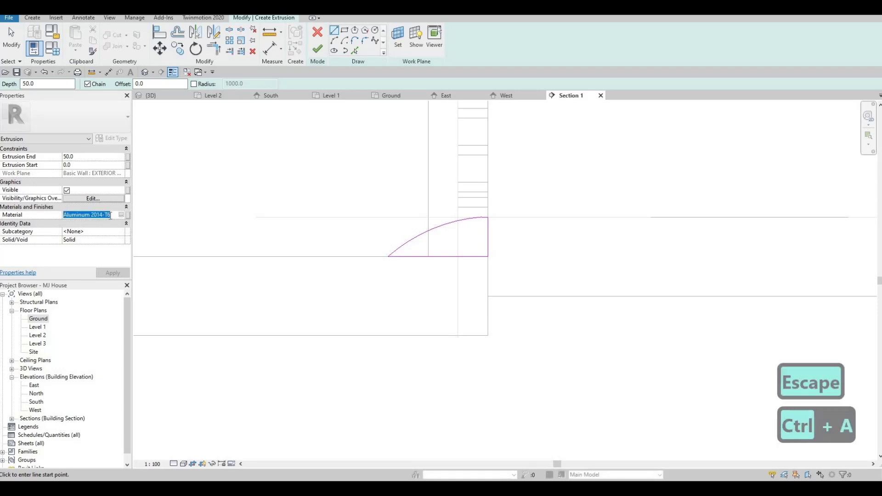
type("Concrete, Broom Finish")
left_click(111, 272)
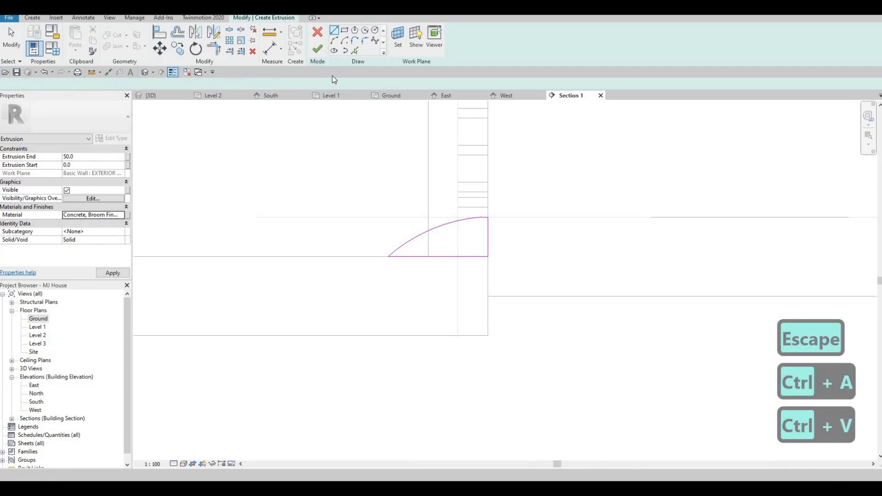
left_click(317, 49)
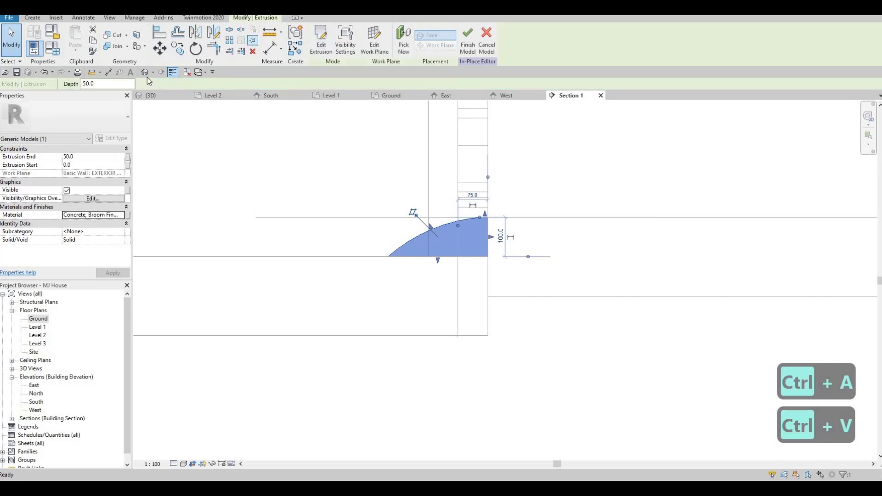
In the 3D view, stretch the concrete ramp extrusion beneath both front gates to an extrusion end of 4747 mm.
key("ctrl+Tab")
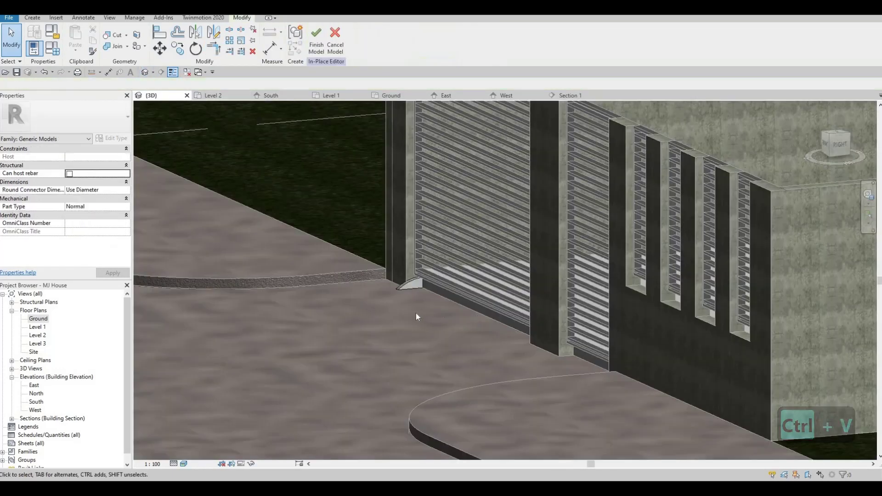
left_click(419, 286)
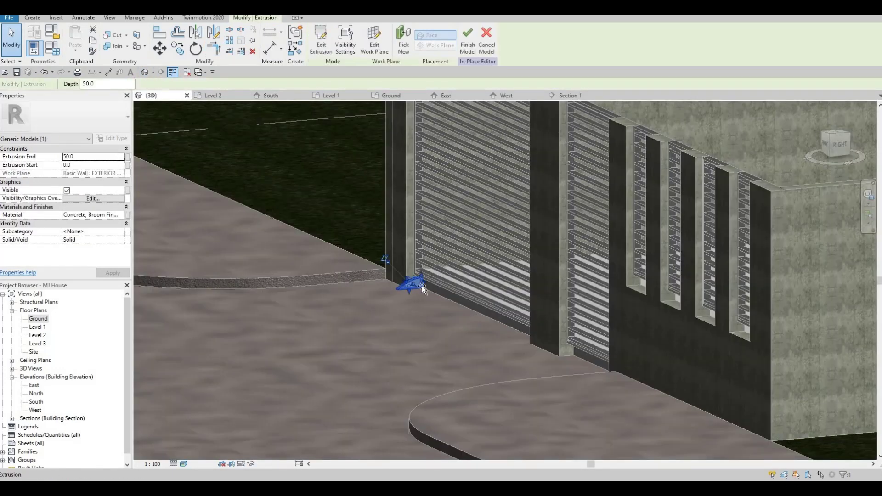
left_click_drag(545, 342, 591, 363)
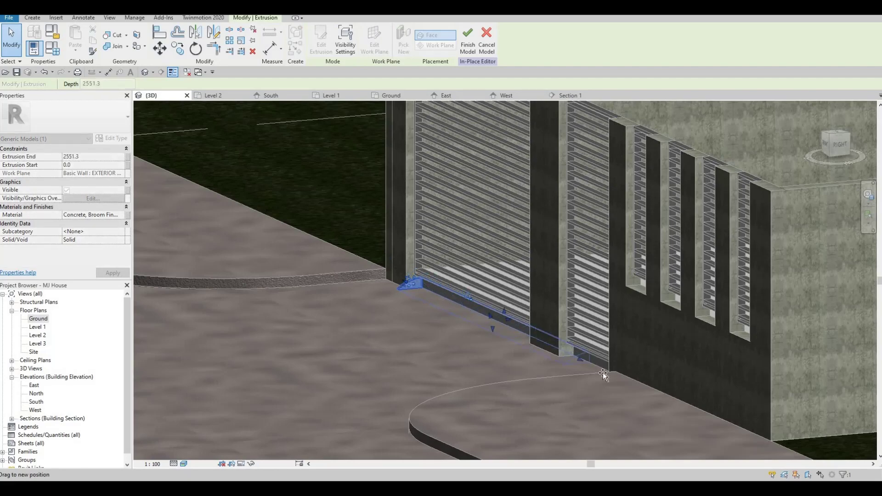
left_click_drag(510, 363, 513, 364)
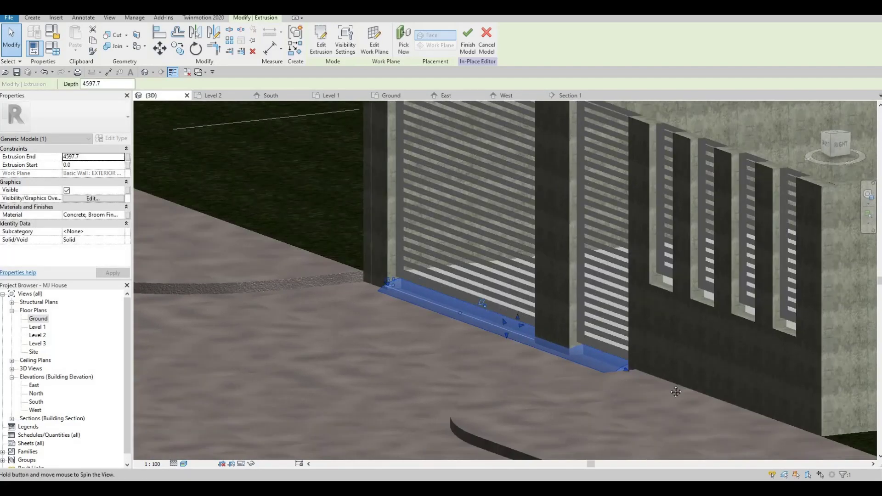
middle_click_drag(597, 367, 663, 343, "shift")
scroll(663, 343, "up", 2)
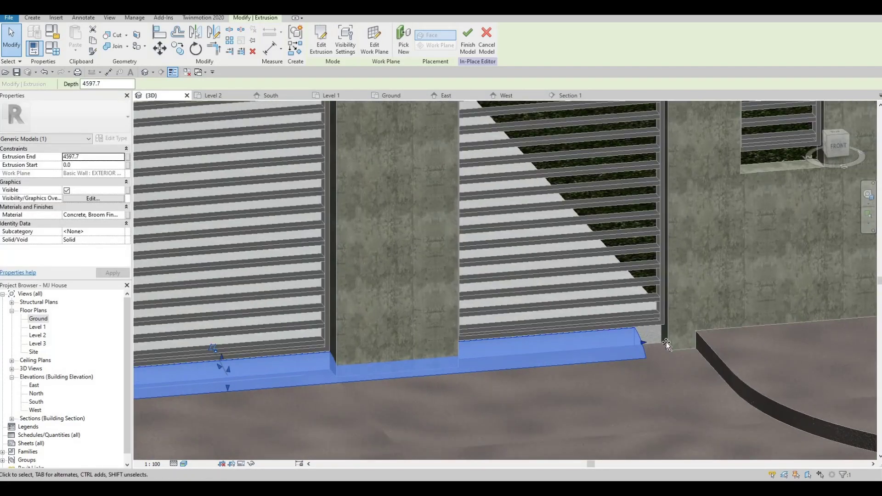
left_click_drag(666, 342, 661, 338)
scroll(588, 325, "down", 4)
key("Escape")
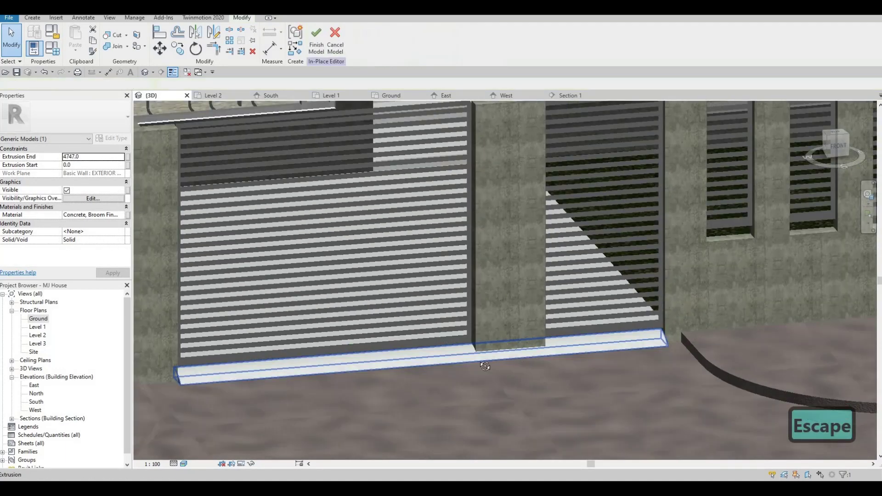
Extend the ramp's end past the pedestrian gate towards the curved curb, to an extrusion end of 4901 mm.
middle_click_drag(588, 326, 598, 367, "shift")
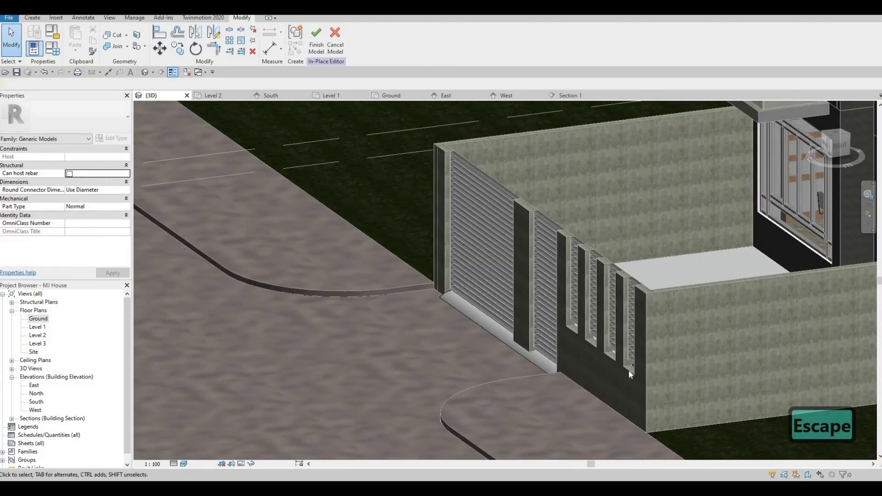
scroll(607, 362, "up", 2)
middle_click_drag(670, 368, 632, 323, "shift")
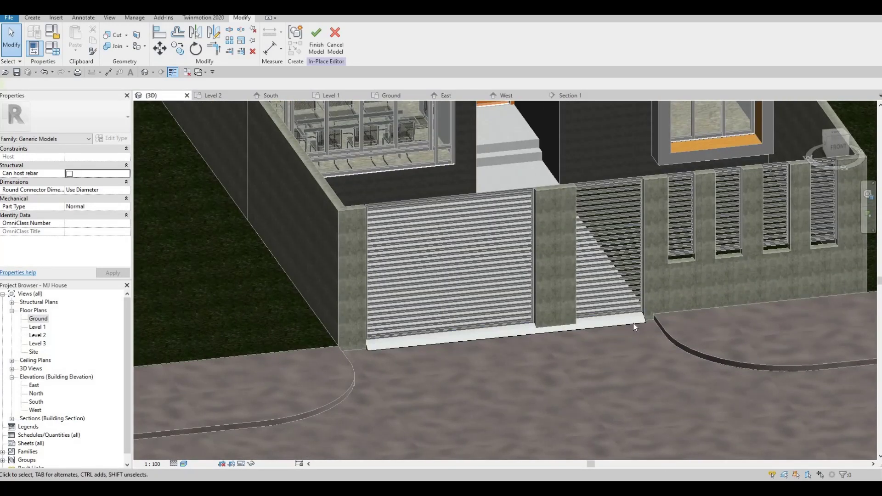
left_click(633, 323)
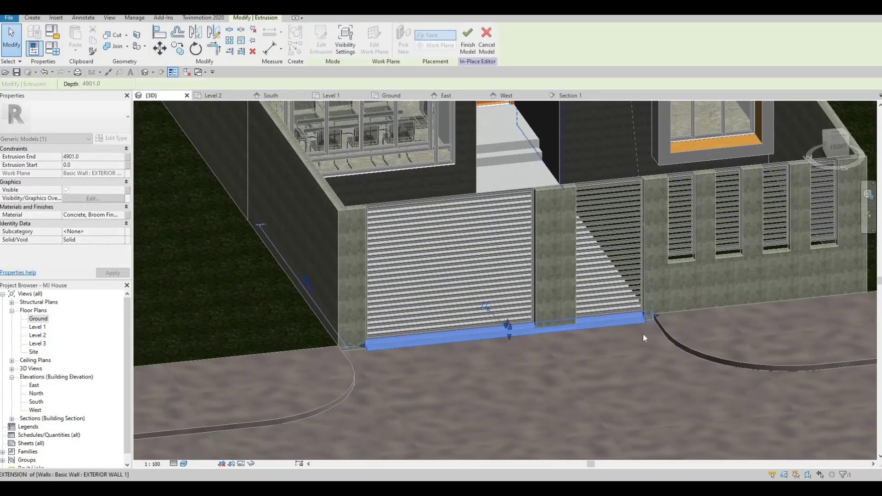
key("Escape")
key("Escape")
Extend the ramp's other end across the outer pillar of the driveway gate to the wall corner, at an extrusion start of about -500 mm.
middle_click_drag(619, 340, 395, 357, "shift")
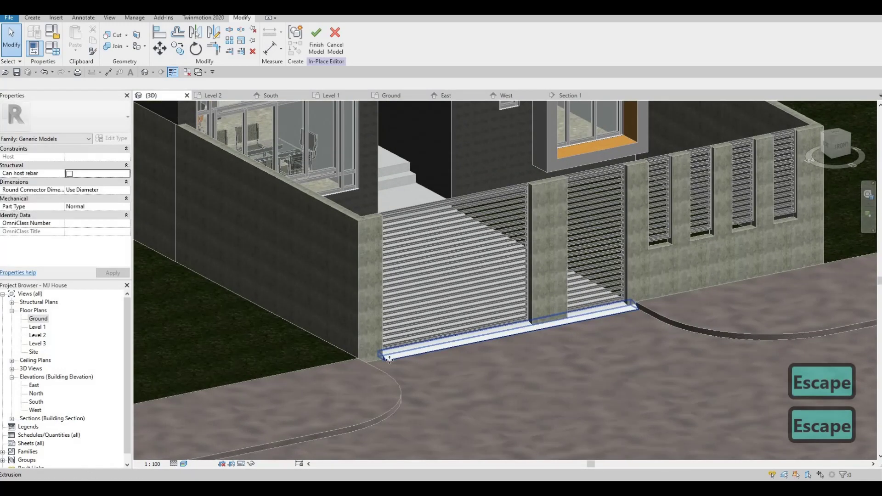
left_click(372, 359)
left_click_drag(367, 359, 363, 360)
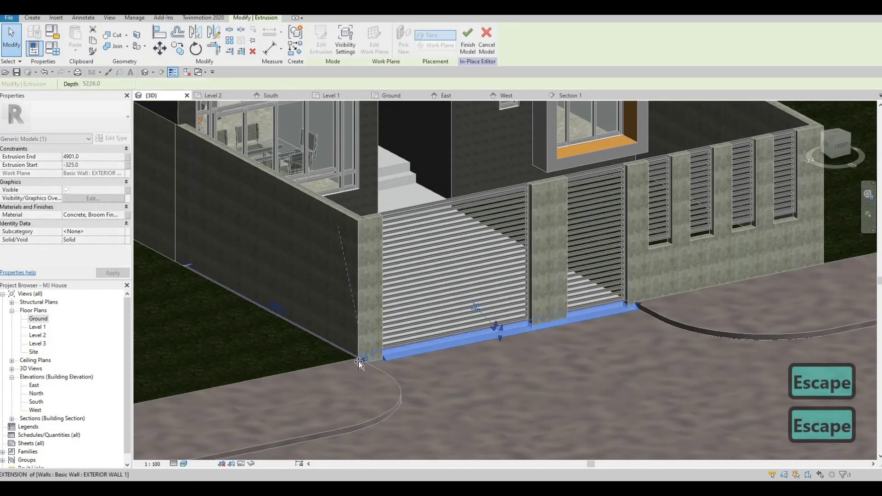
left_click(349, 315)
middle_click_drag(349, 315, 395, 283, "shift")
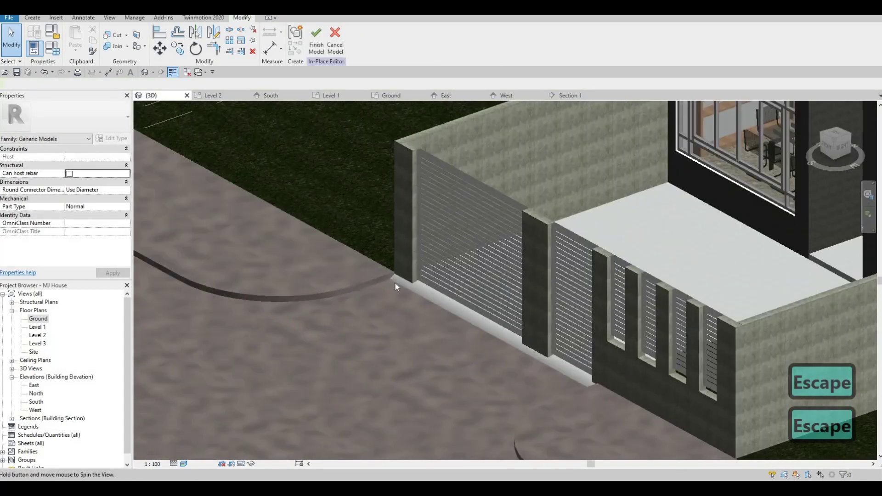
left_click(393, 270)
scroll(393, 276, "up", 5)
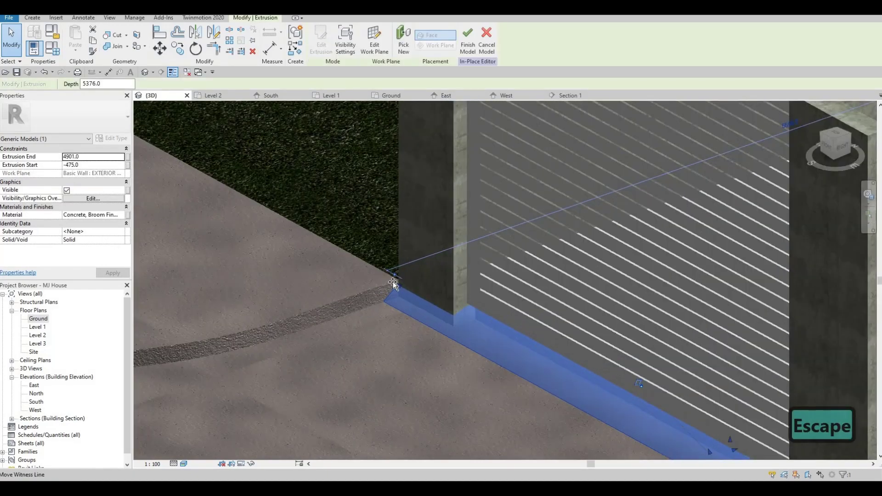
left_click_drag(394, 287, 396, 291)
key("Escape")
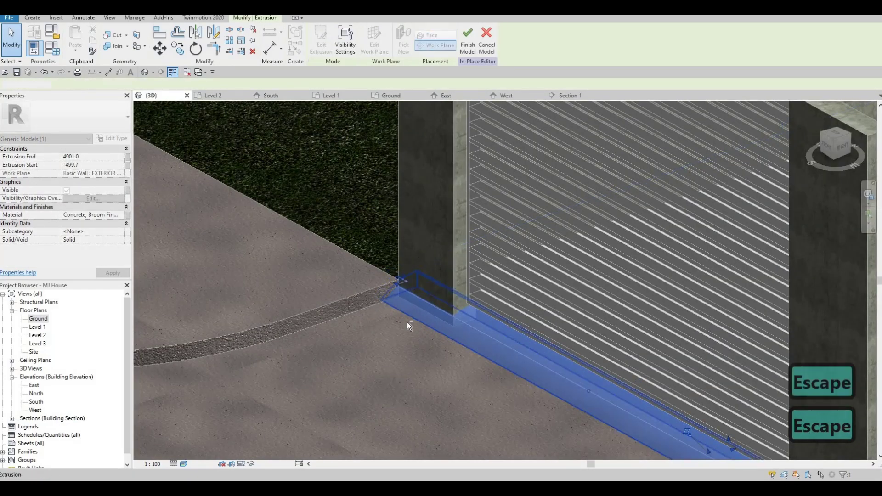
Check the ramp's fit along the front wall and finish the in-place model.
middle_click_drag(407, 321, 541, 324, "shift")
scroll(672, 301, "down", 3)
scroll(547, 288, "up", 3)
scroll(548, 288, "down", 3)
middle_click_drag(548, 288, 317, 69, "shift")
key("Escape")
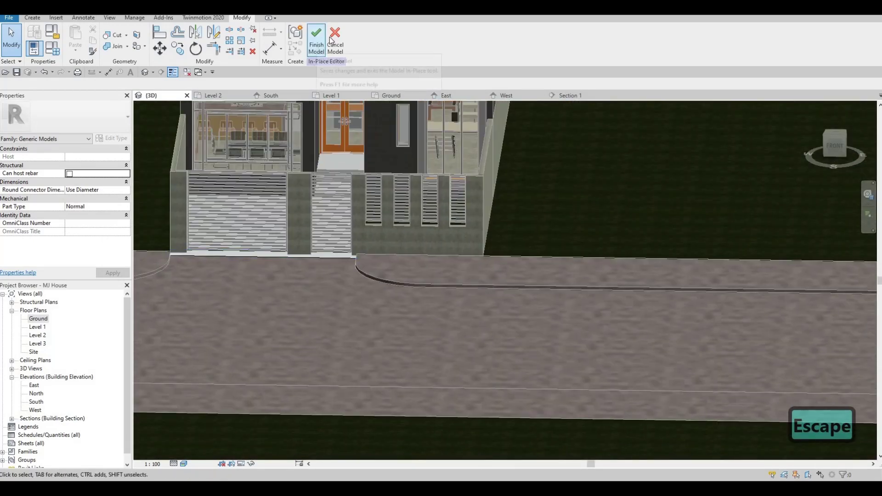
left_click(317, 49)
scroll(375, 220, "down", 5)
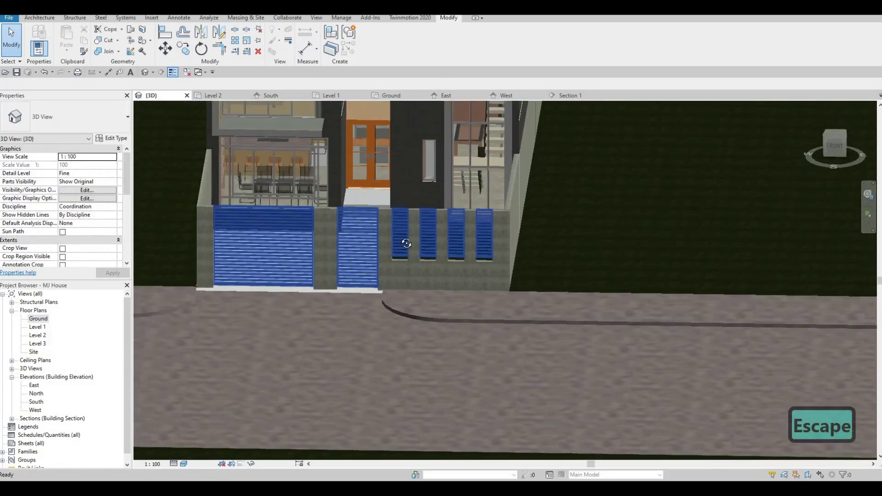
left_click(35, 18)
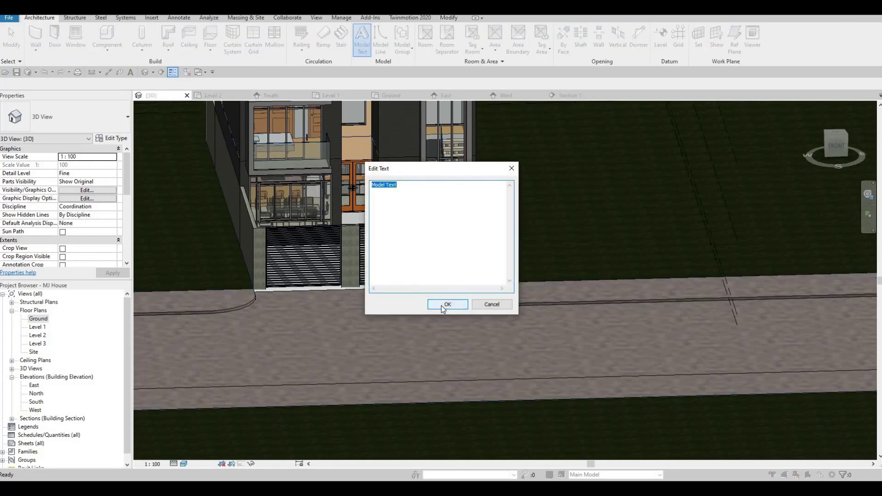
left_click(447, 305)
scroll(367, 166, "up", 2)
scroll(367, 165, "up", 3)
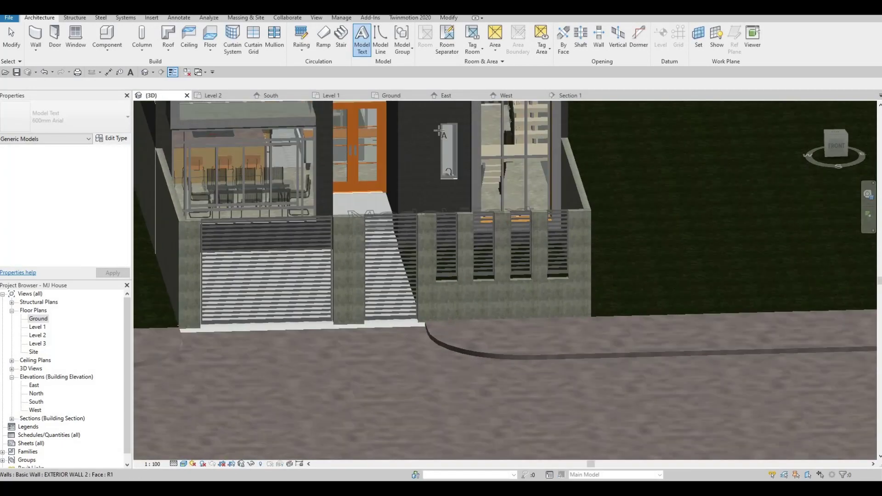
key("Escape")
scroll(459, 229, "down", 3)
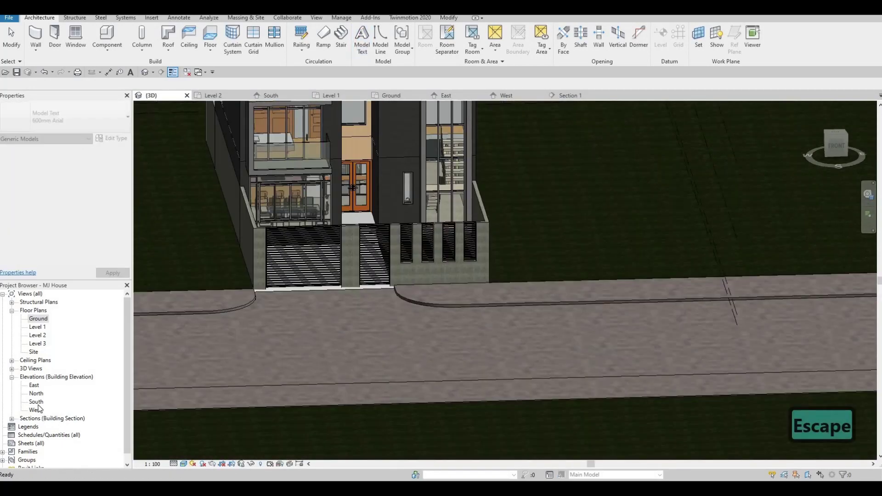
key("Escape")
Start a model text in the South elevation, using the front exterior wall's face as its work plane.
double_click(37, 401)
scroll(388, 239, "down", 4)
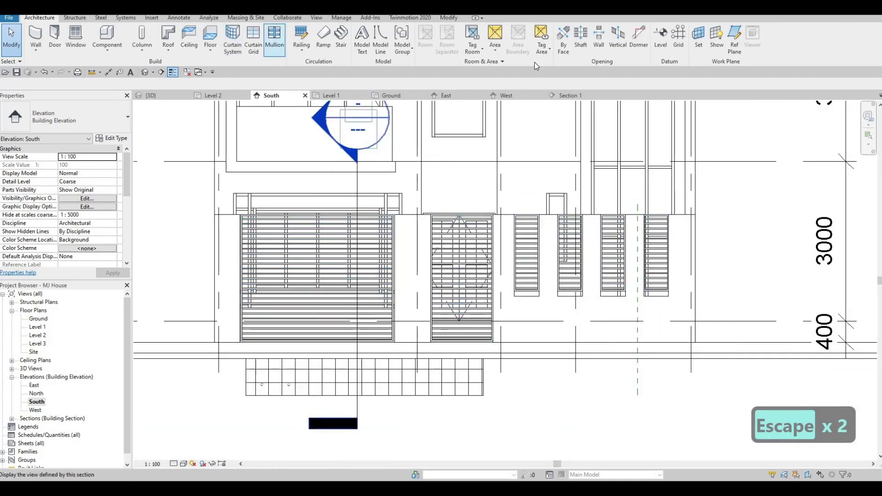
left_click(362, 37)
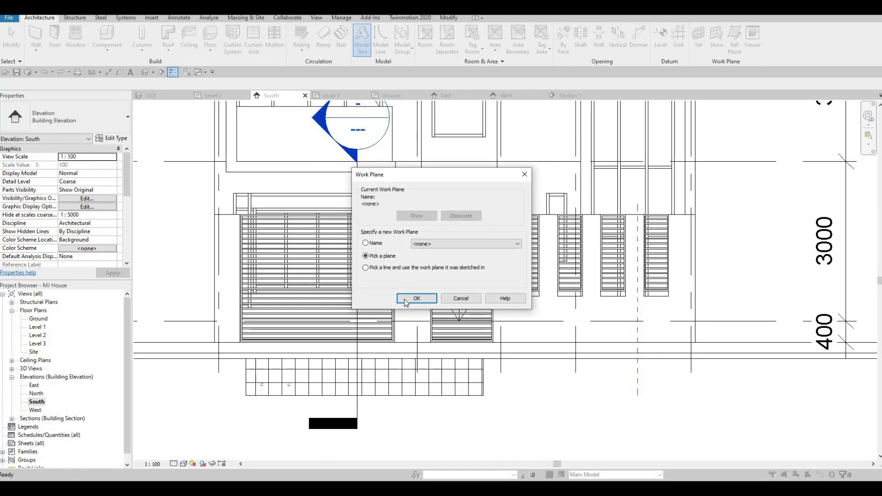
left_click(417, 298)
left_click(444, 299)
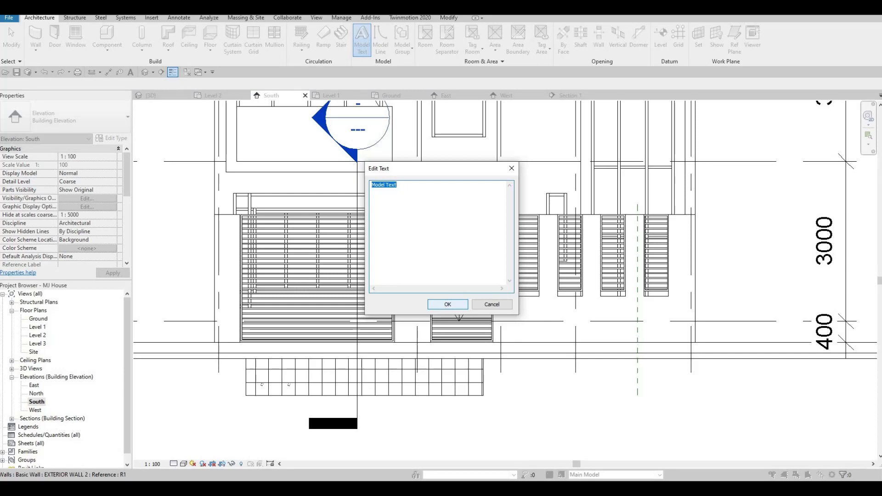
Enter 155 as the model text and place it over the pillar between the two front gates.
type("155")
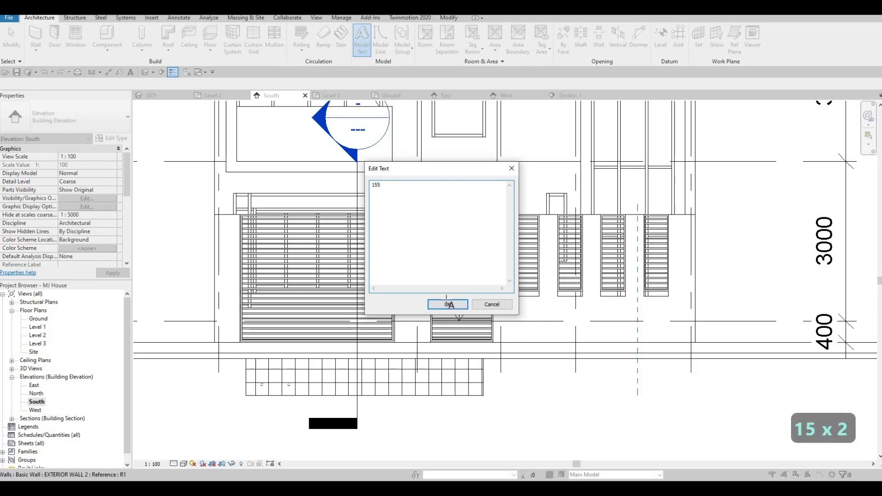
left_click(448, 304)
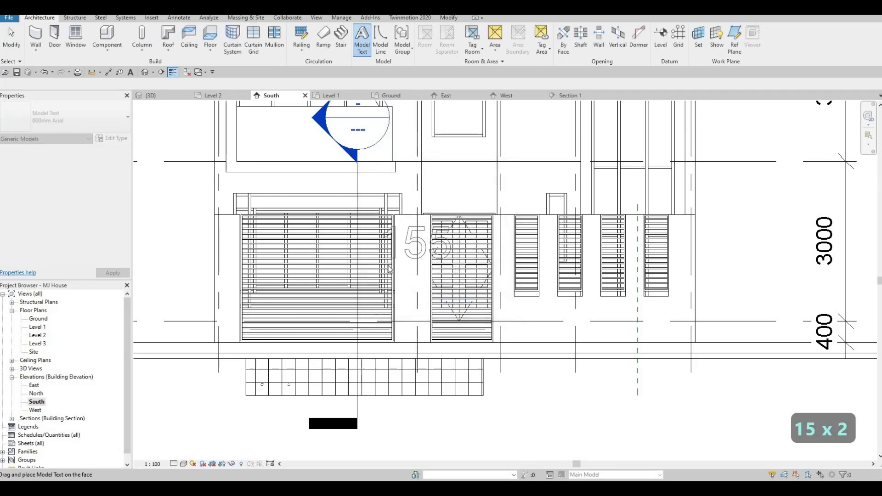
left_click(418, 259)
scroll(418, 258, "up", 2)
key("Escape")
key("Escape")
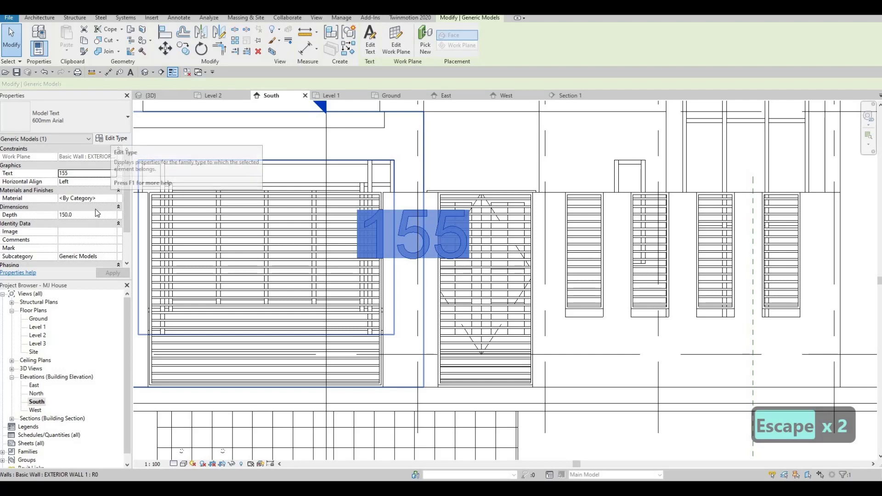
Set the 155 model text's depth to 25 mm and its type's text size to 200 mm.
left_click(84, 218)
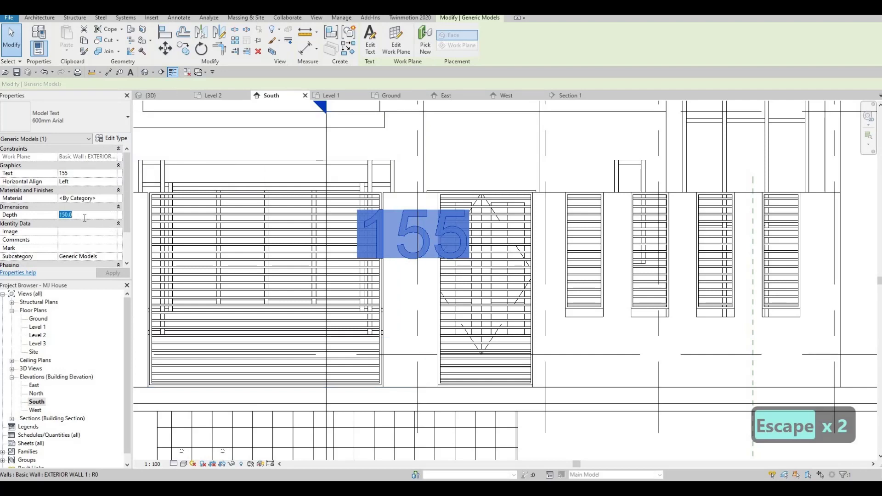
type("25")
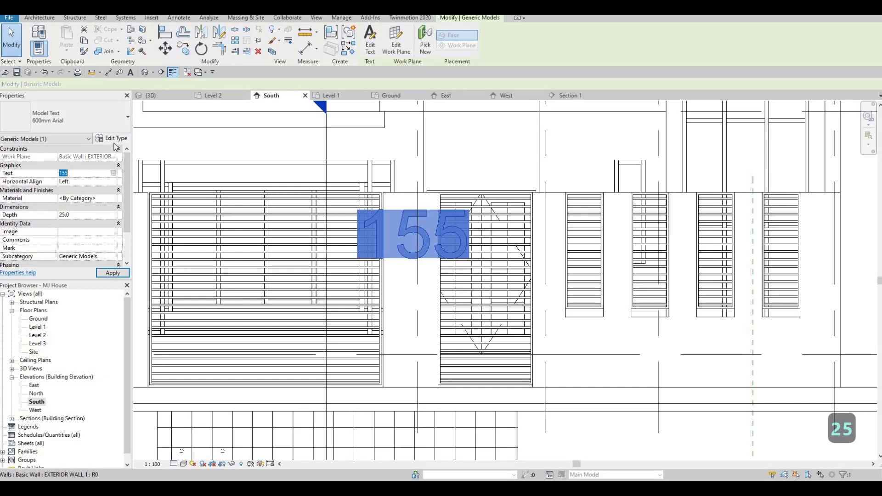
left_click(553, 204)
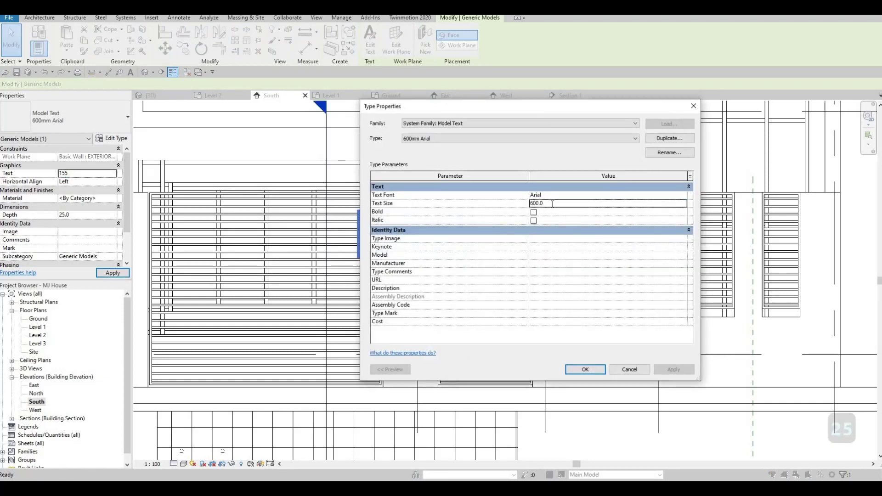
type("200")
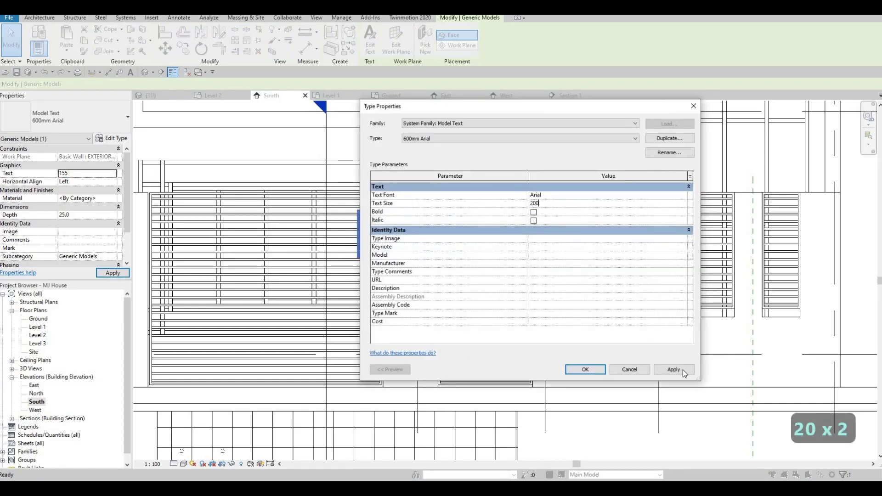
left_click(602, 373)
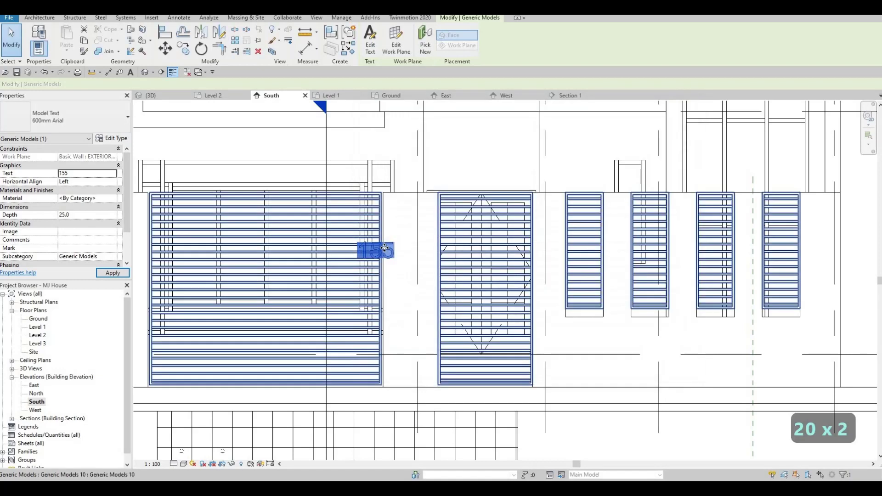
Move the 155 model text to the upper part of the pillar between the driveway and pedestrian gates.
left_click_drag(408, 221, 420, 213)
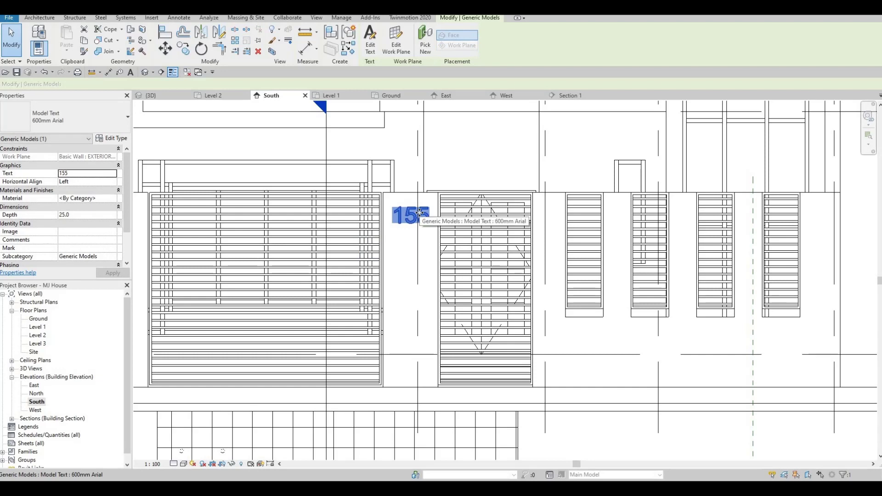
key("Escape")
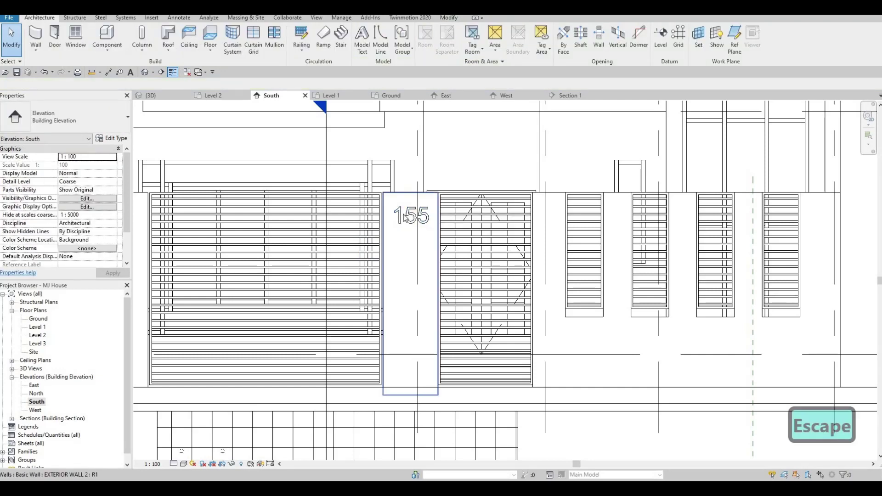
scroll(461, 117, "down", 2)
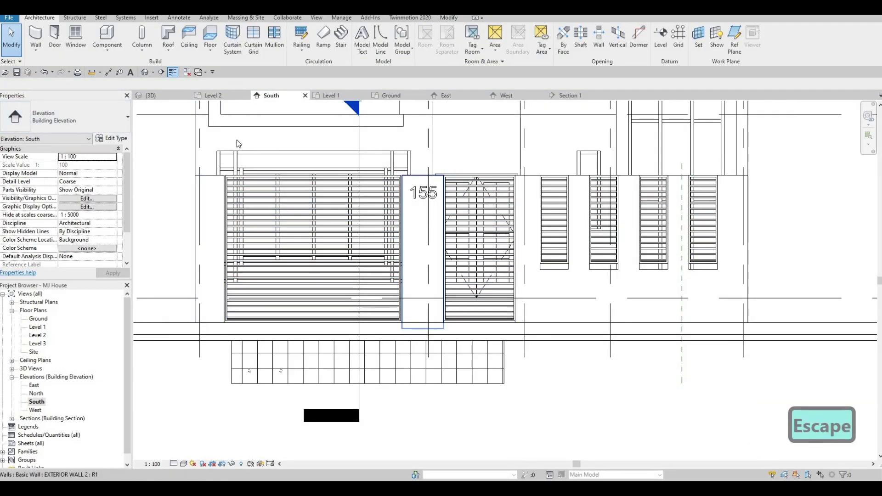
Add Aluminum 7075 from the AEC Materials metal library to the project and assign it as the 155 model text's material.
scroll(409, 191, "up", 2)
left_click(409, 192)
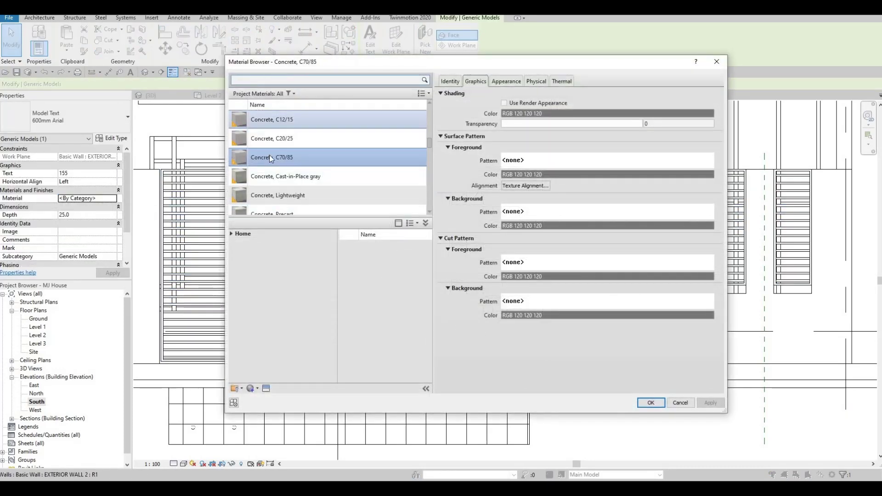
left_click(231, 233)
left_click(236, 253)
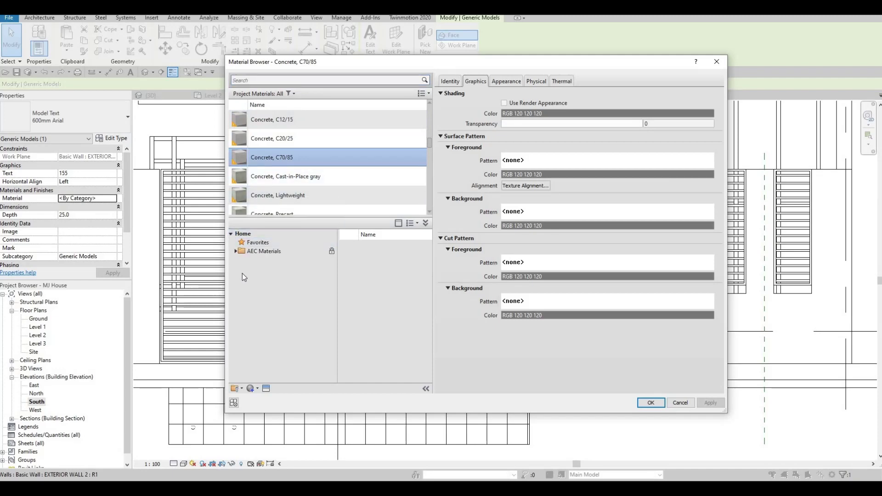
scroll(264, 304, "down", 1)
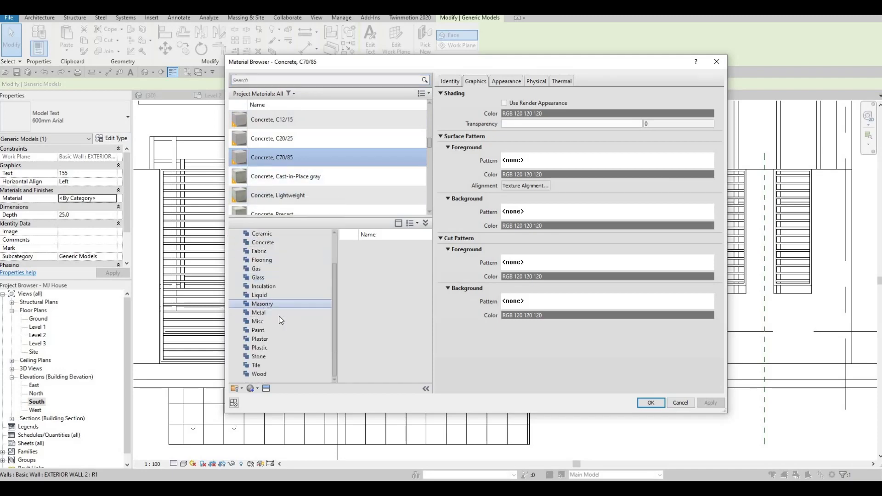
left_click(259, 313)
scroll(403, 314, "down", 1)
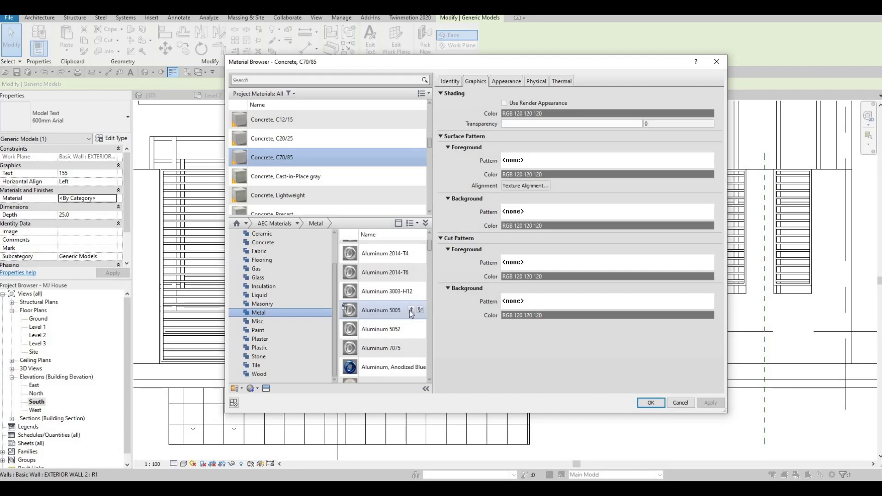
left_click(411, 310)
key("Escape")
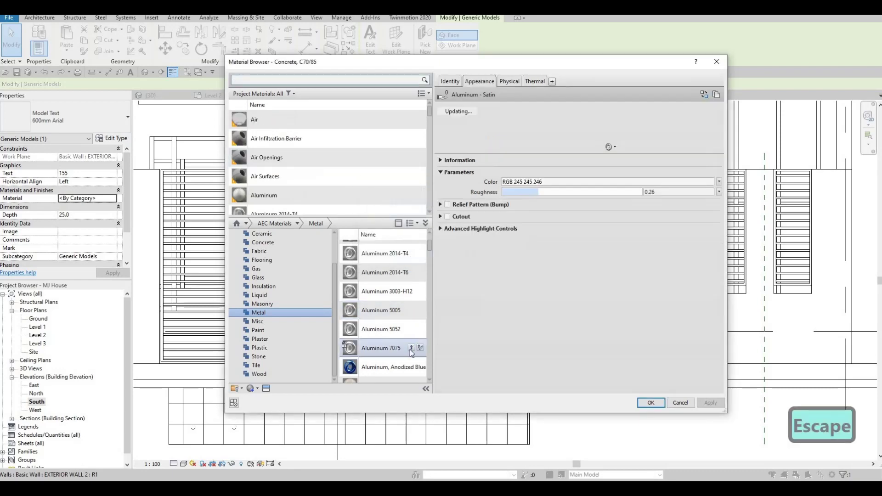
left_click(411, 347)
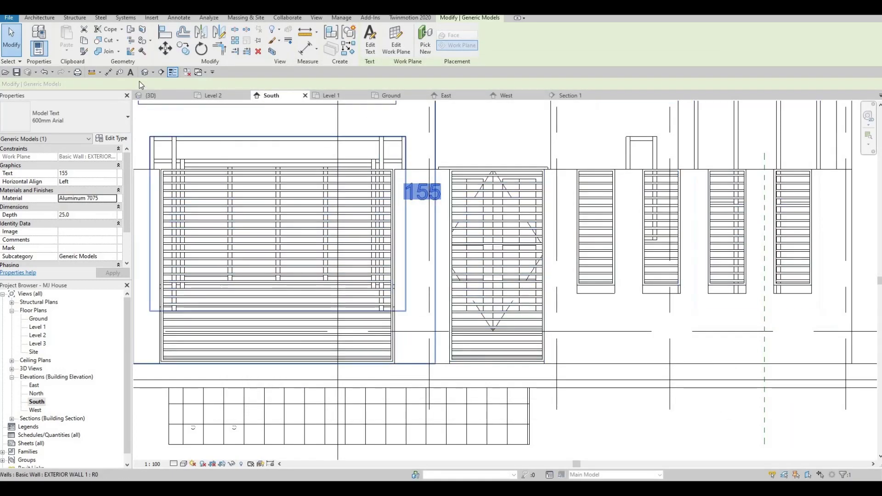
Inspect the 155 house number and the front of the house in the 3D view, and save the project.
left_click(145, 72)
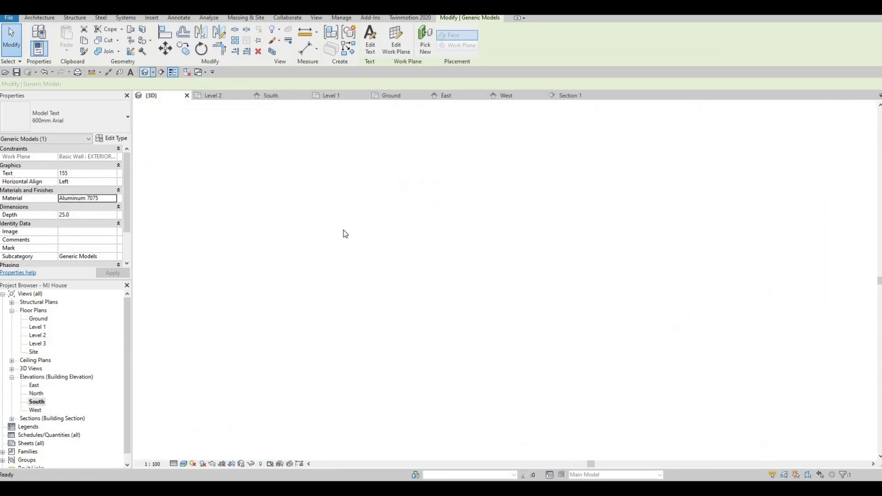
key("Escape")
scroll(377, 209, "up", 6)
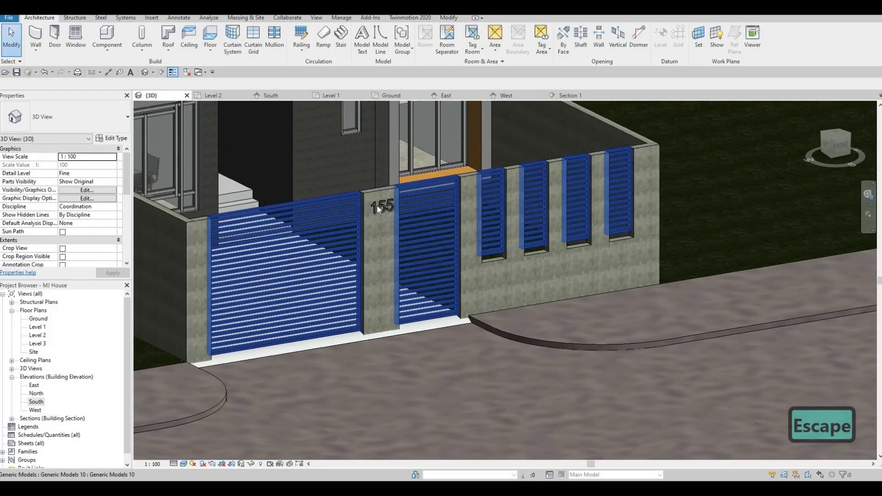
scroll(377, 205, "up", 3)
scroll(414, 312, "down", 5)
scroll(408, 308, "up", 2)
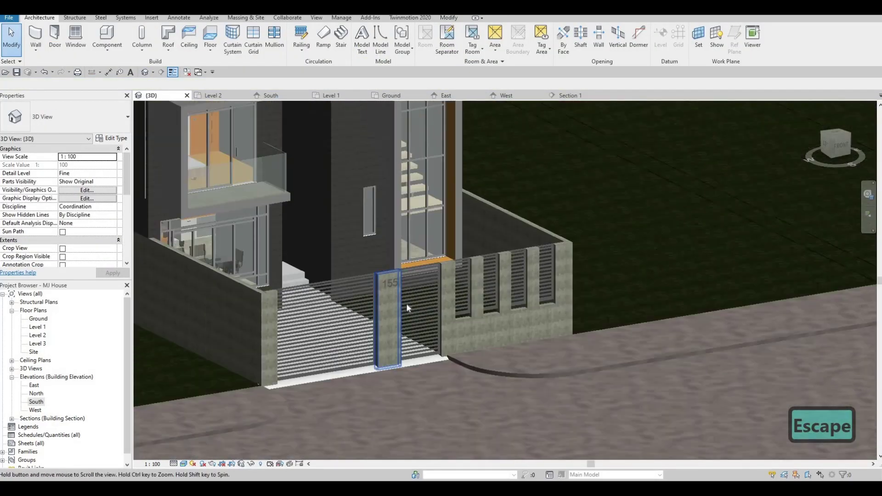
scroll(406, 303, "down", 5)
scroll(459, 293, "up", 4)
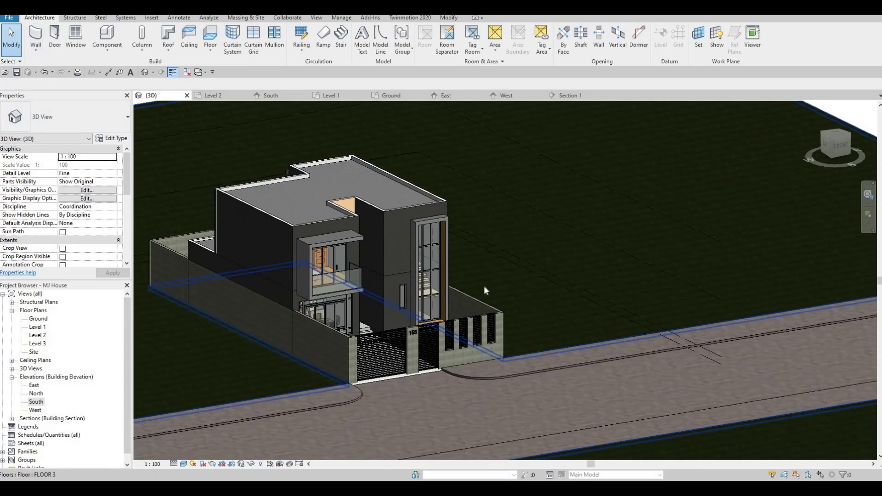
key("ctrl+s")
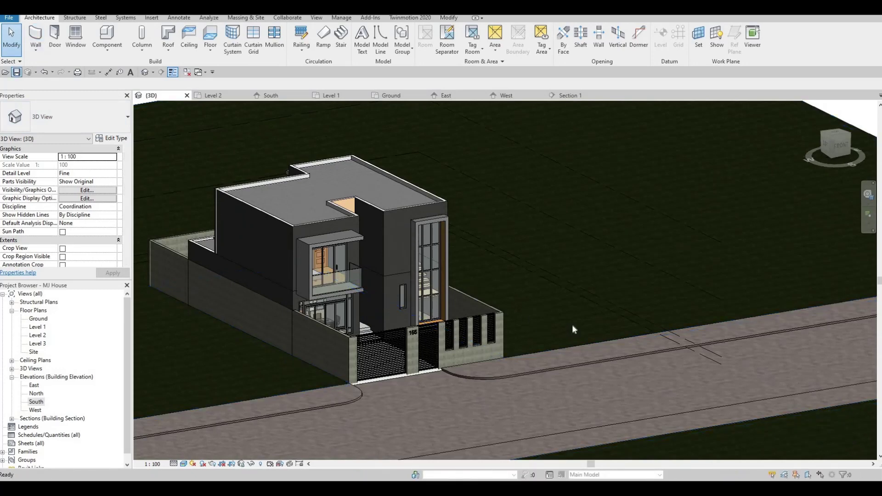